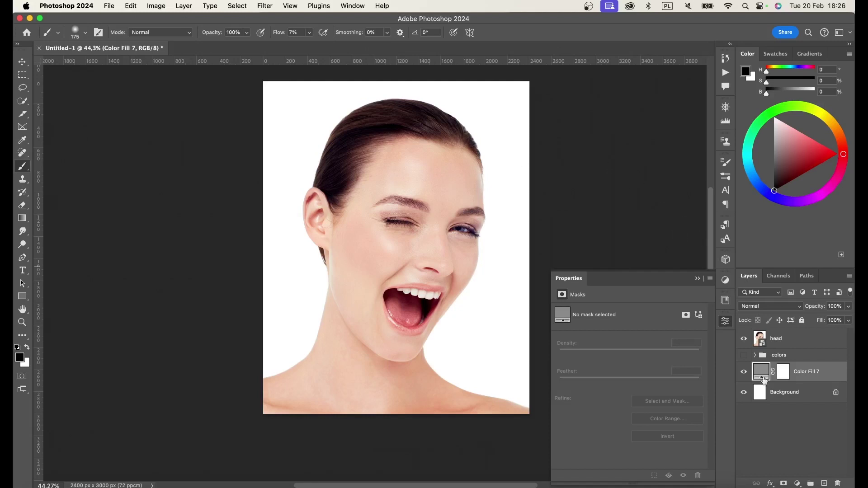
Make the head layer active and box the woman with the Object Selection Tool.
scroll(416, 224, up, 2)
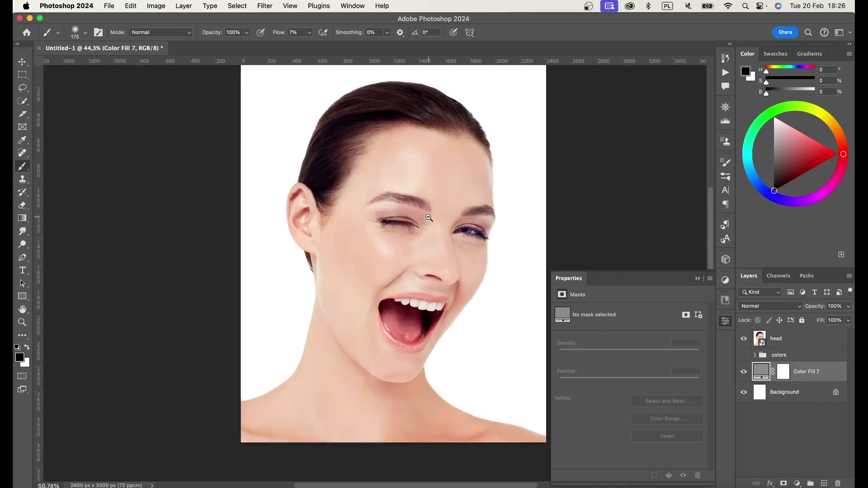
click(809, 343)
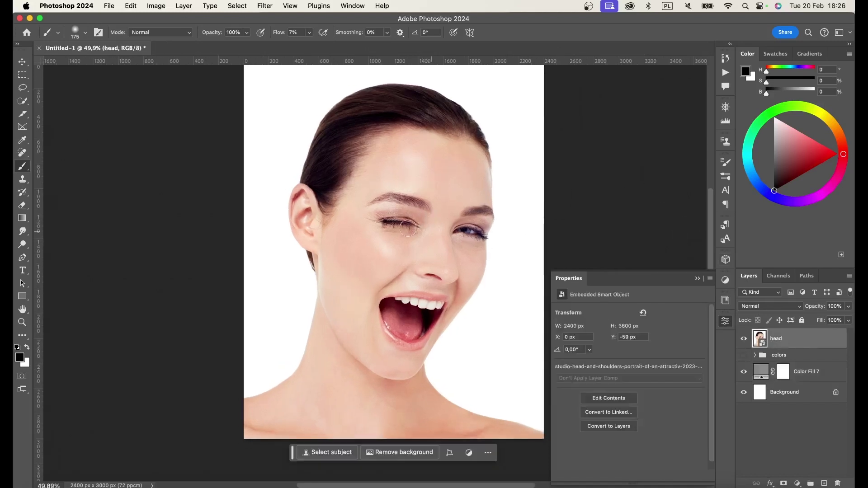
click(25, 102)
right_click(25, 101)
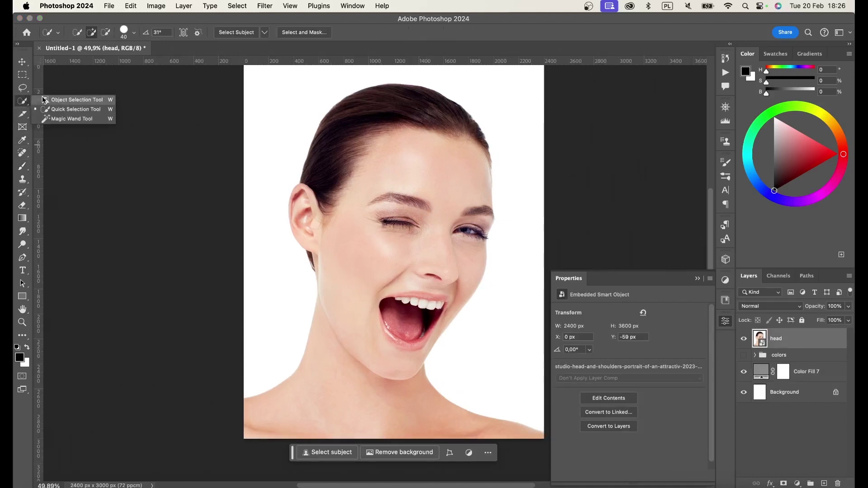
click(77, 100)
scroll(249, 93, down, 2)
drag(240, 77, 537, 364)
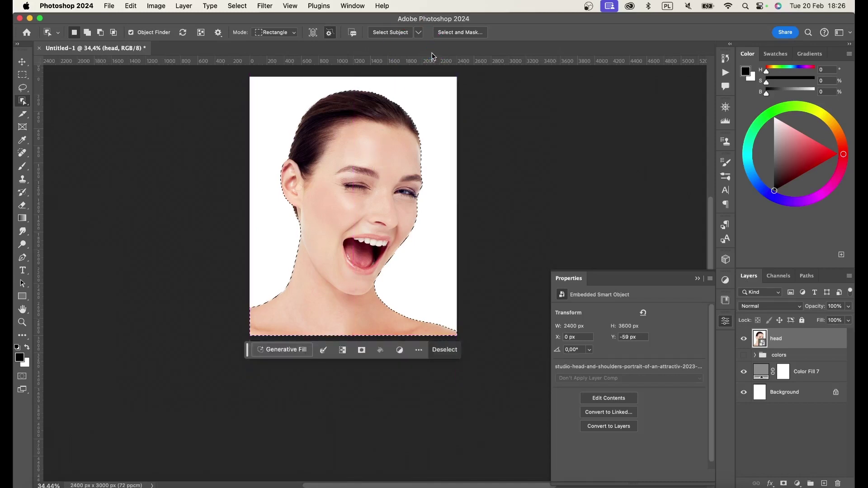
Open Select and Mask for the woman's selection.
click(453, 32)
Refine the selection edge along the hair with the Refine Edge Brush.
scroll(446, 204, up, 2)
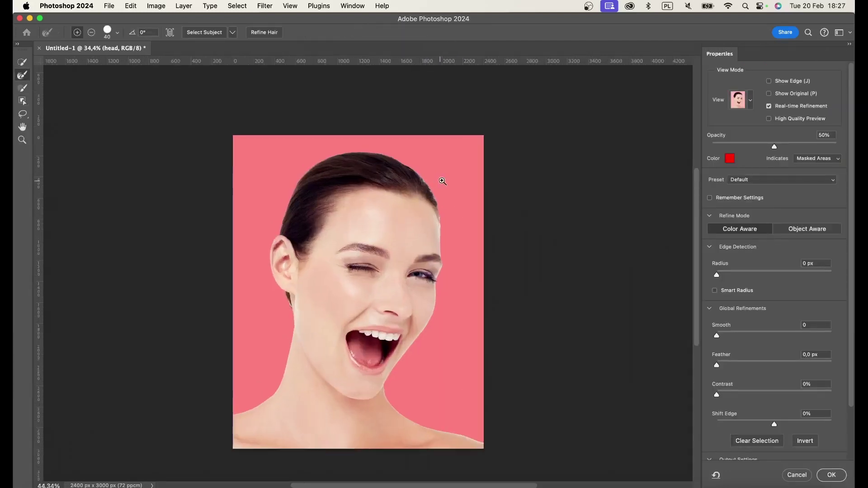
scroll(443, 180, up, 2)
scroll(446, 175, up, 3)
drag(412, 175, 436, 206)
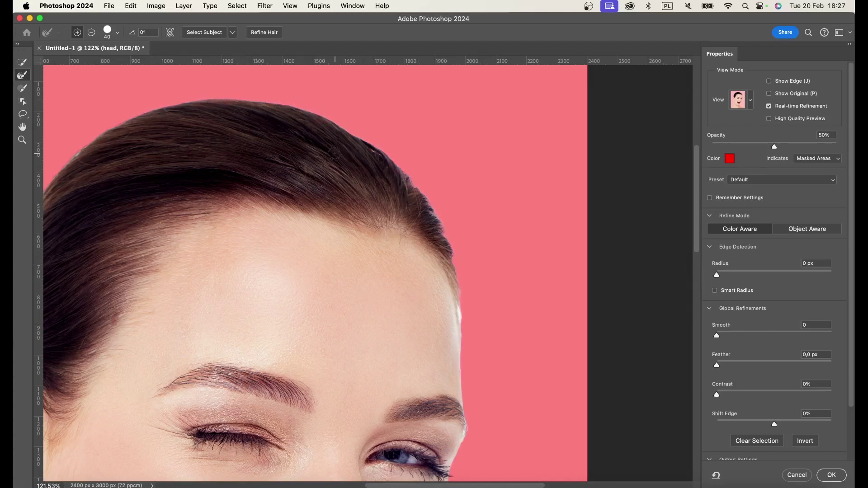
scroll(333, 135, left, 10)
scroll(247, 291, left, 1)
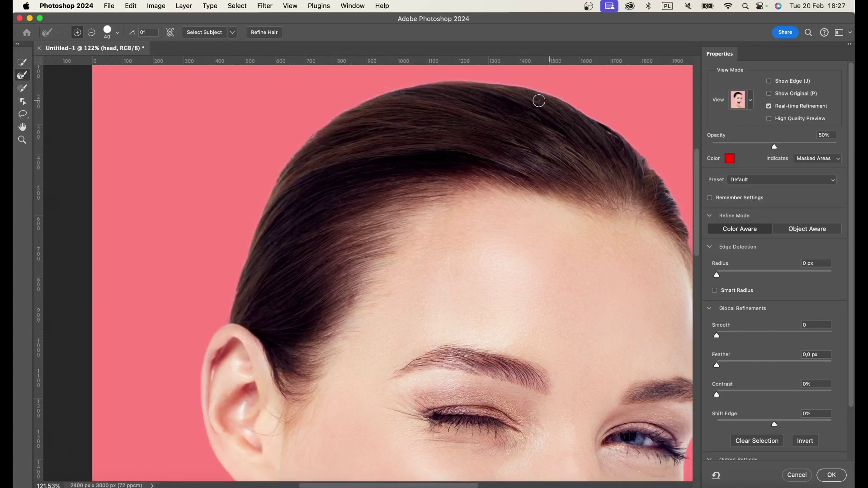
scroll(541, 195, down, 5)
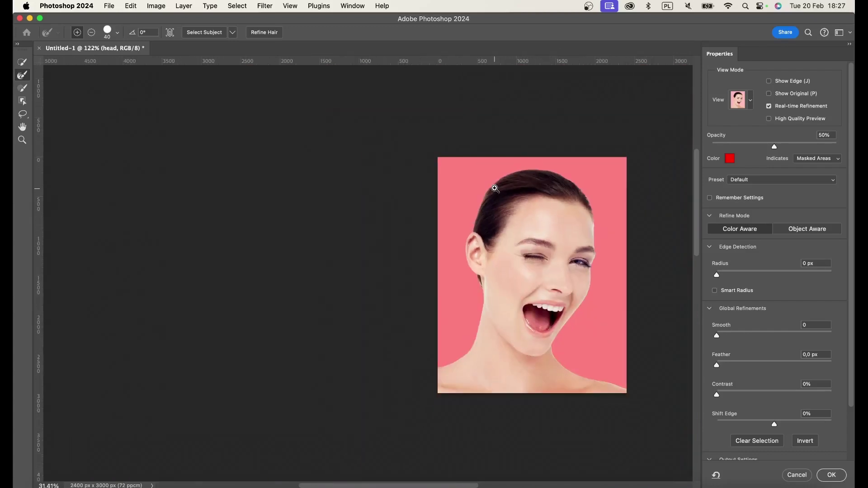
scroll(459, 323, up, 3)
scroll(490, 306, up, 2)
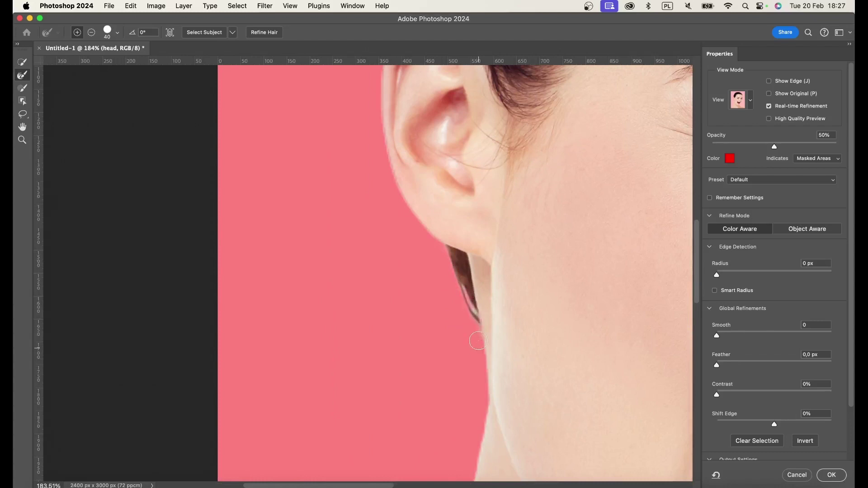
Subtract behind the ear and neck with the Brush, then apply with OK.
click(22, 90)
scroll(520, 352, up, 2)
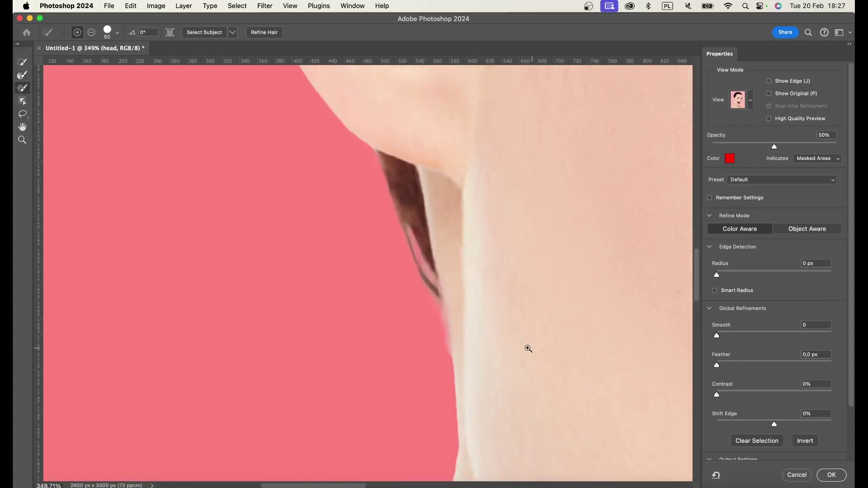
key(alt)
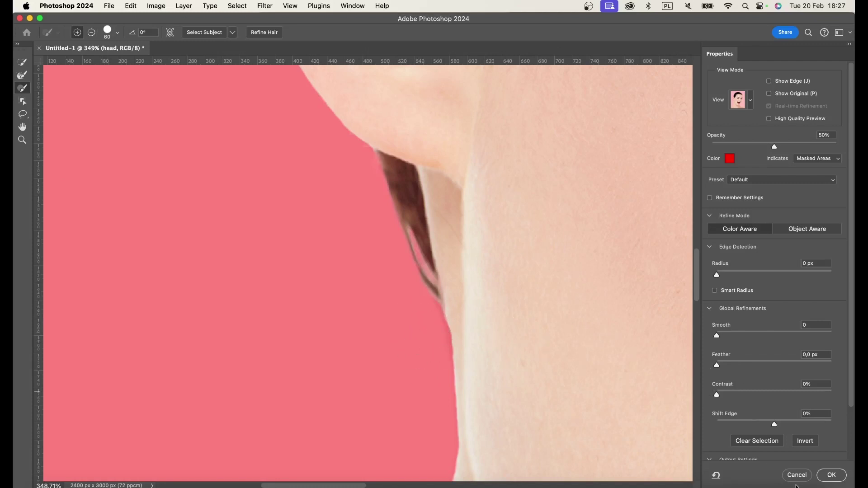
click(832, 475)
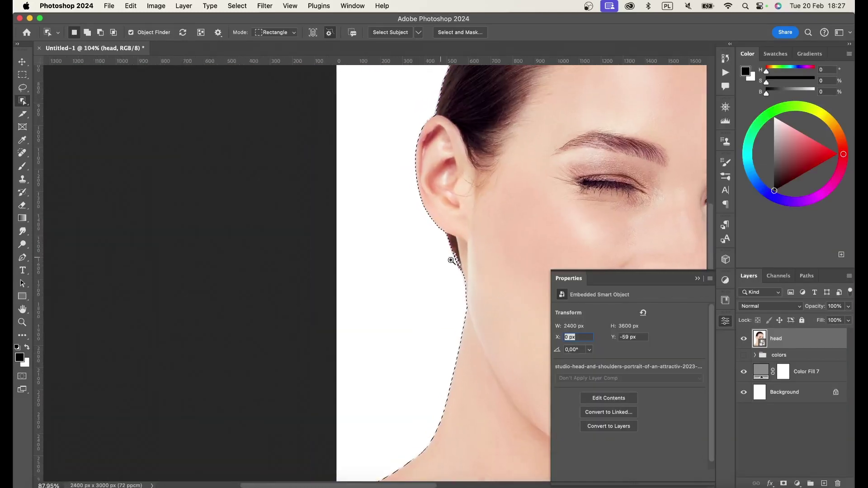
Add a layer mask to head and check its edges with the mask overlay.
click(784, 483)
key(backslash)
scroll(506, 166, down, 5)
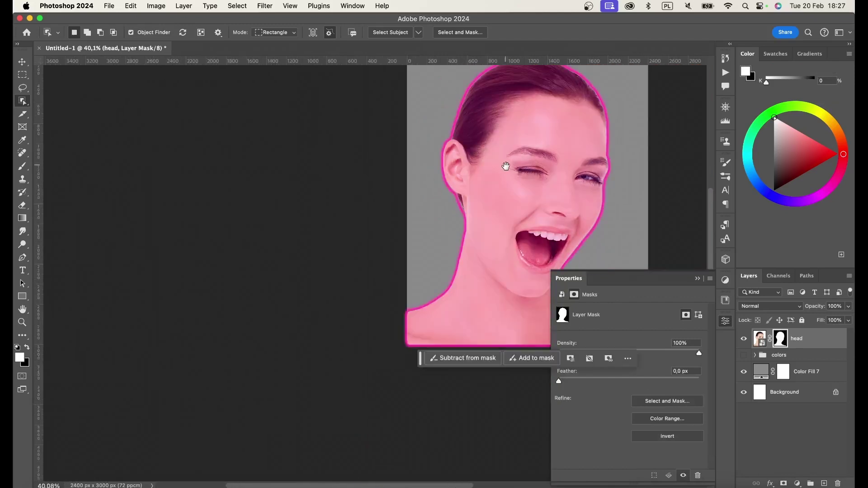
drag(506, 166, 438, 192)
key(backslash)
key(backslash)
key(backslash)
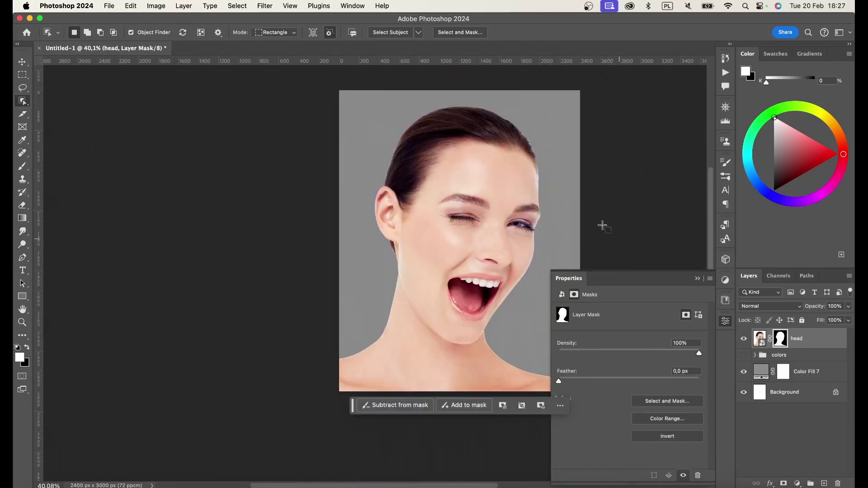
scroll(603, 226, up, 5)
key(backslash)
scroll(608, 199, up, 3)
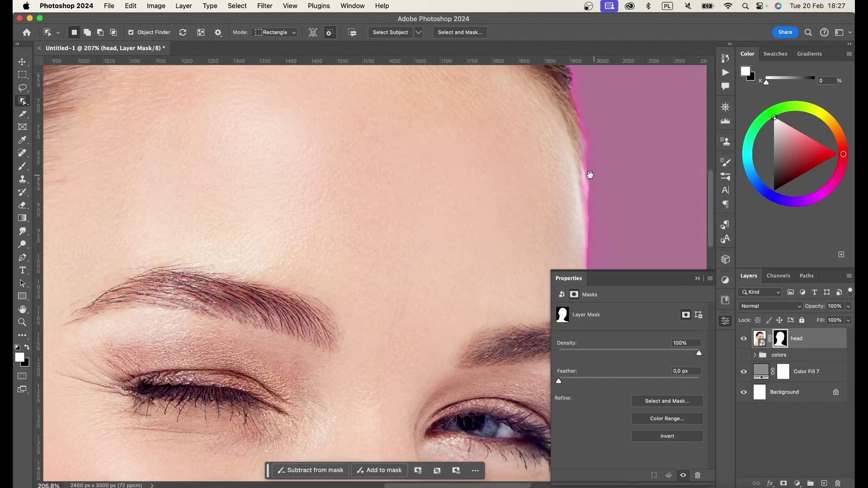
space+drag(597, 174, 585, 178)
key(backslash)
key(backslash)
key(backslash)
Set up a small hard Brush with 100% flow.
key(b)
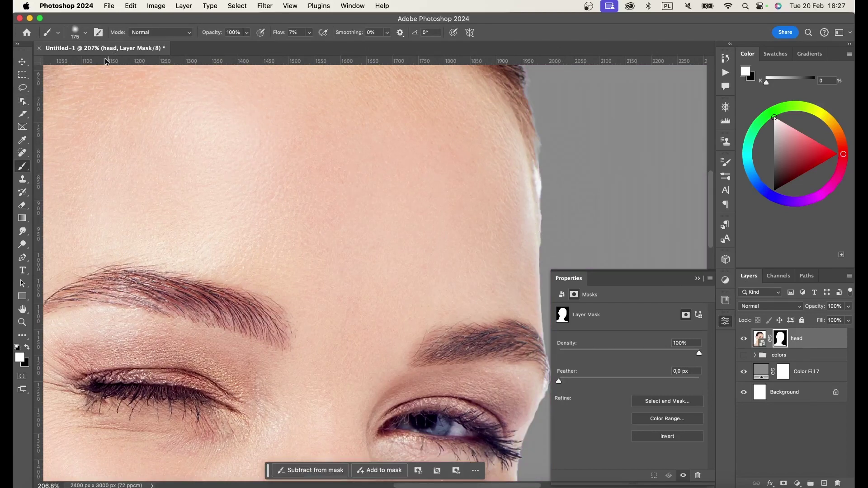
click(85, 32)
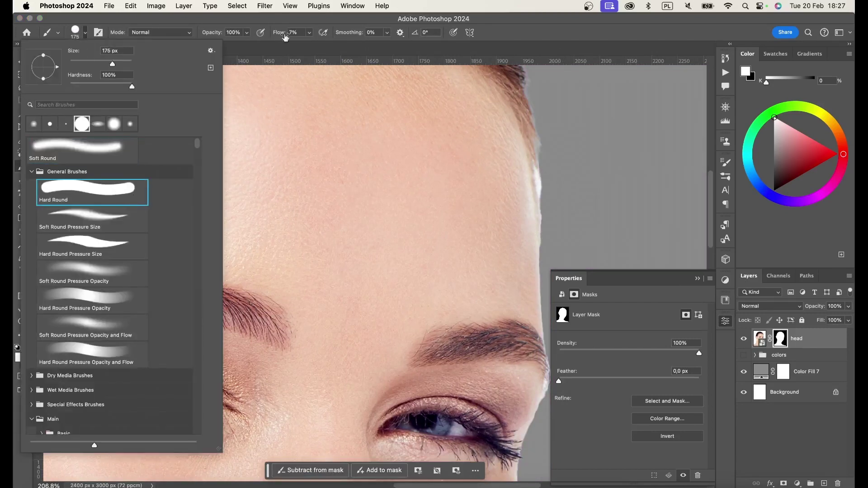
click(295, 29)
text(100)
key(Return)
key(bracketleft)
key(bracketleft)
key(bracketleft)
key(bracketleft)
key(bracketleft)
key(bracketleft)
key(bracketleft)
key(bracketleft)
key(bracketleft)
key(bracketleft)
Paint black along the hairline to hide the stray strip, then reopen mask refinement.
drag(539, 171, 548, 206)
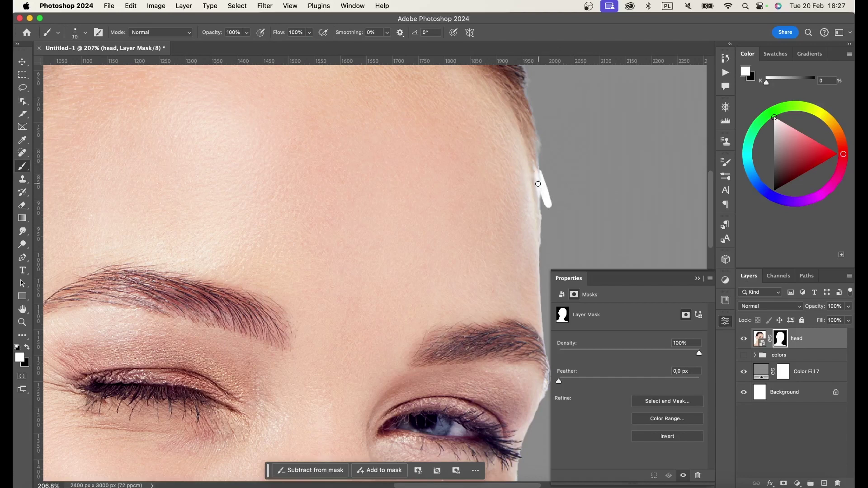
key(super+z)
key(x)
drag(535, 174, 542, 193)
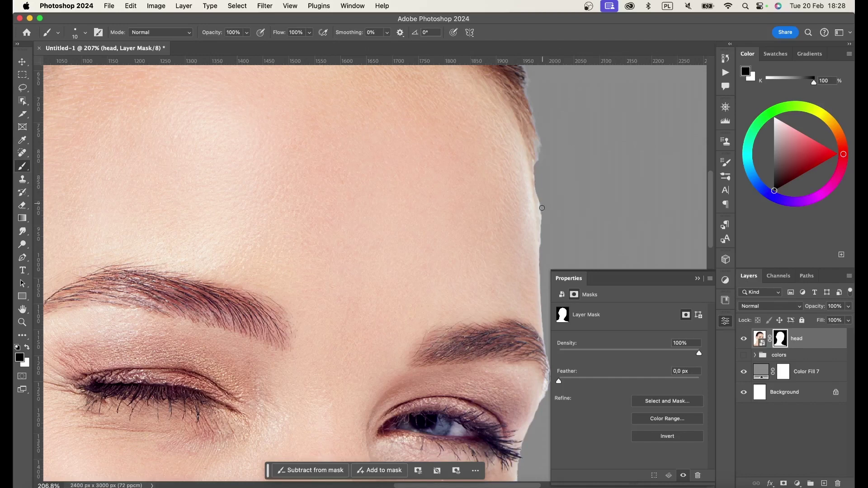
scroll(540, 216, down, 5)
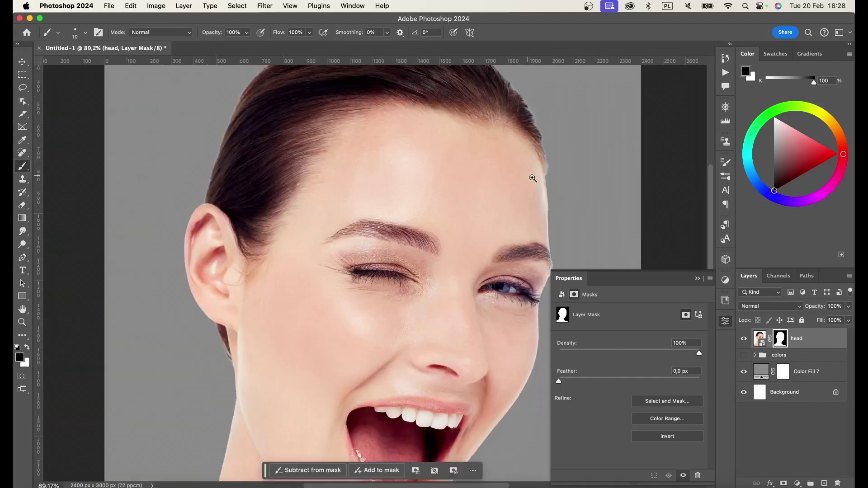
scroll(583, 217, up, 5)
scroll(584, 227, down, 5)
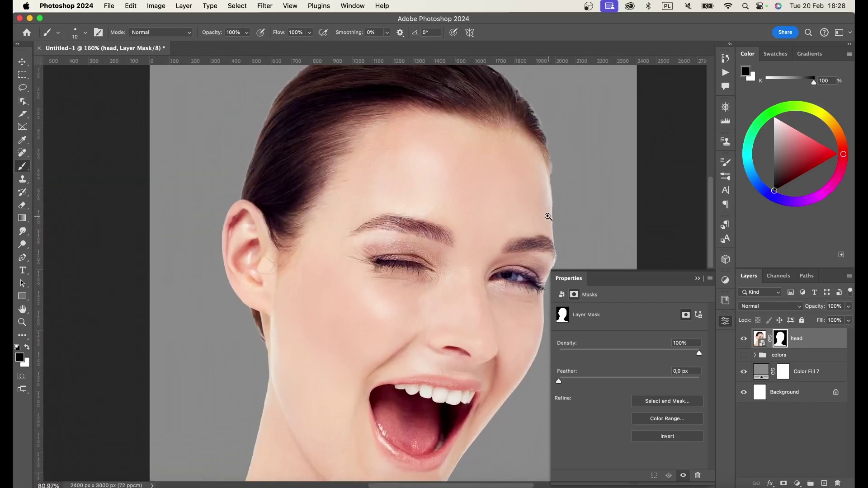
scroll(510, 301, down, 3)
scroll(509, 301, up, 1)
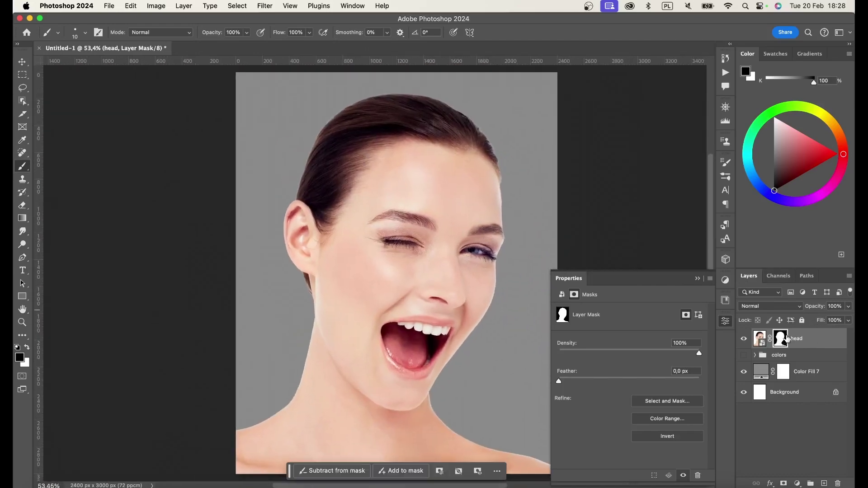
double_click(781, 338)
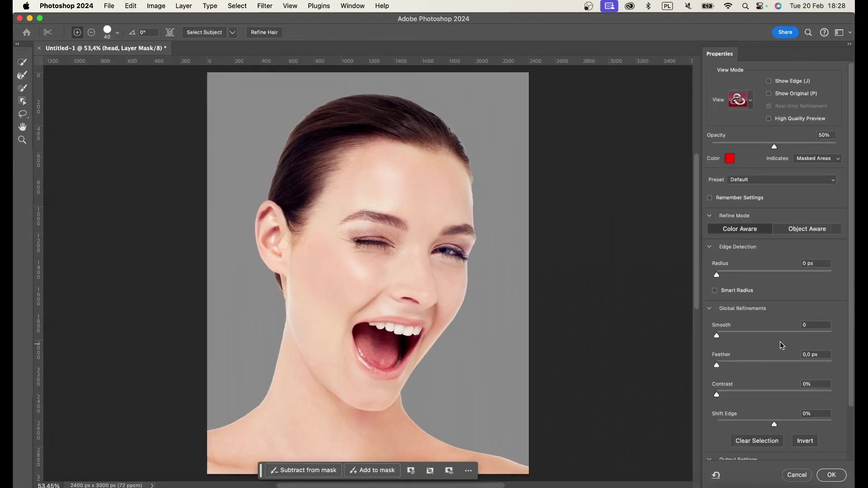
Set Shift Edge -50%, Radius 1 px and Smooth 4, and apply the refinement.
drag(764, 425, 752, 423)
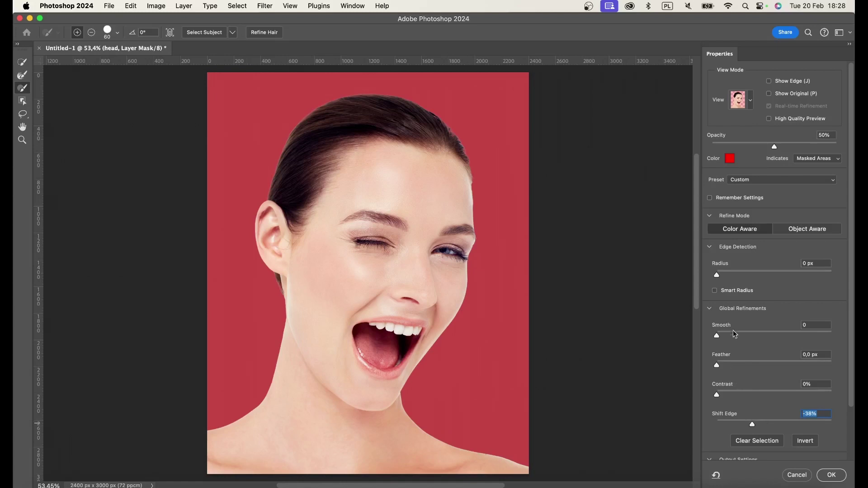
drag(718, 277, 721, 270)
key(Tab)
key(Tab)
click(822, 474)
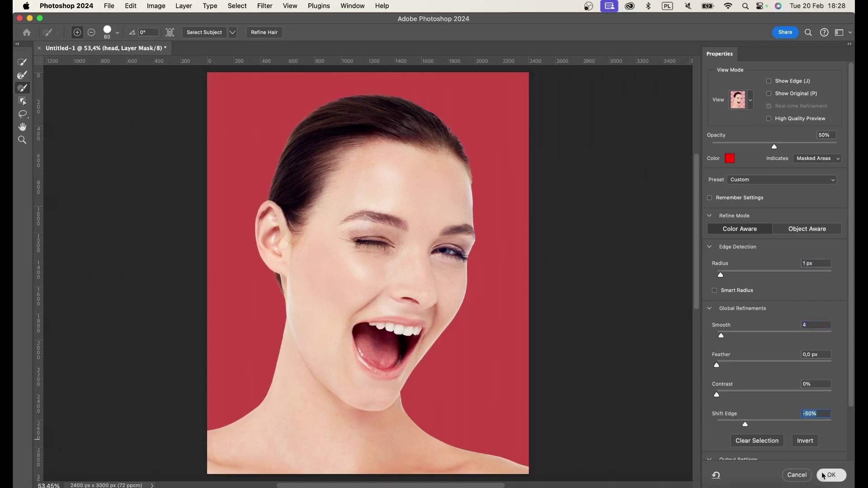
drag(464, 335, 491, 358)
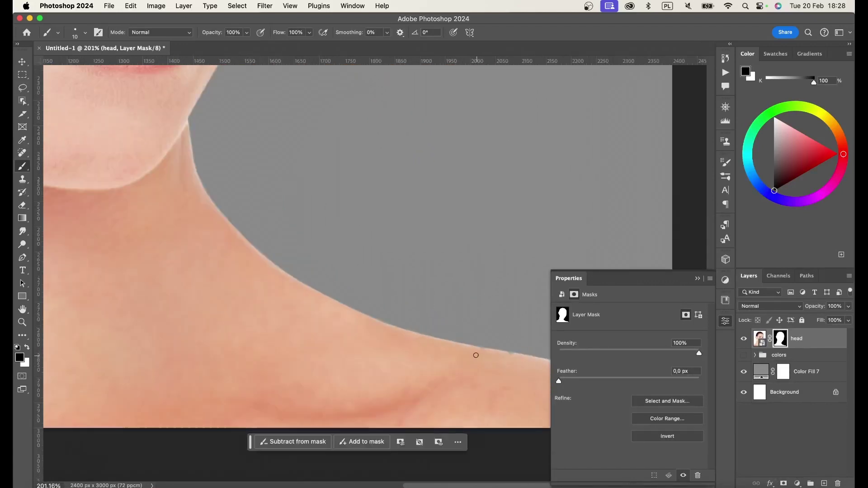
Paint black on the head mask to remove the skin bump at the shoulder.
key(x)
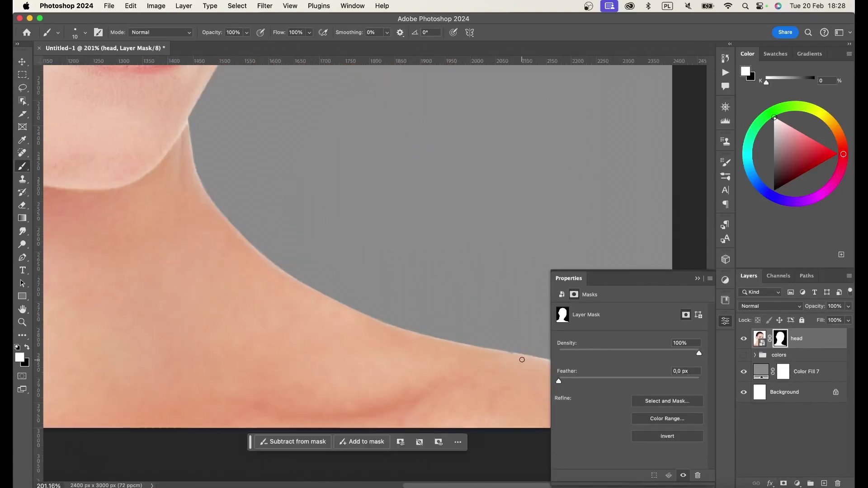
click(514, 349)
key(x)
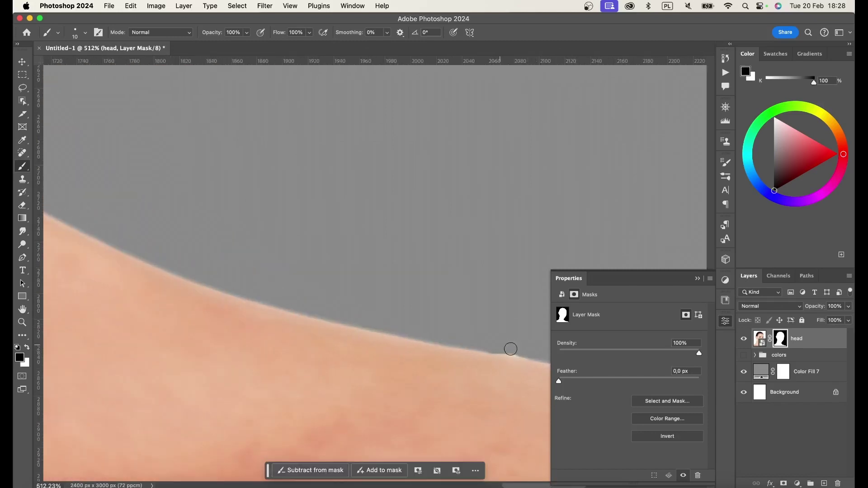
mouse_move(529, 349)
mouse_down()
mouse_move(498, 343)
mouse_move(488, 314)
mouse_move(527, 376)
mouse_move(400, 328)
mouse_up()
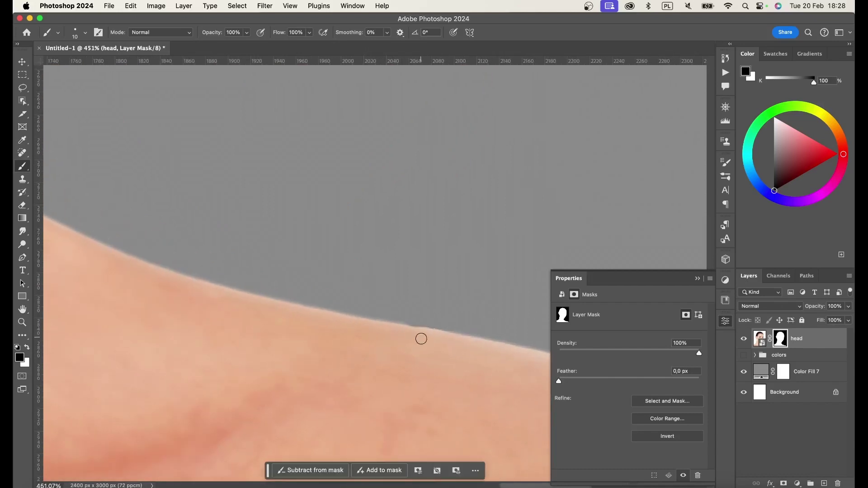
key(x)
click(408, 333)
key(x)
drag(394, 319, 425, 318)
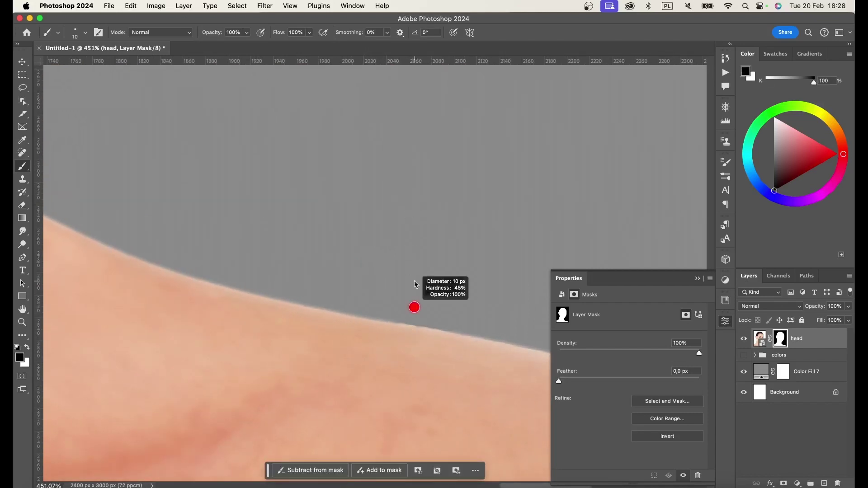
drag(399, 331, 408, 331)
key(ctrl+z)
key(x)
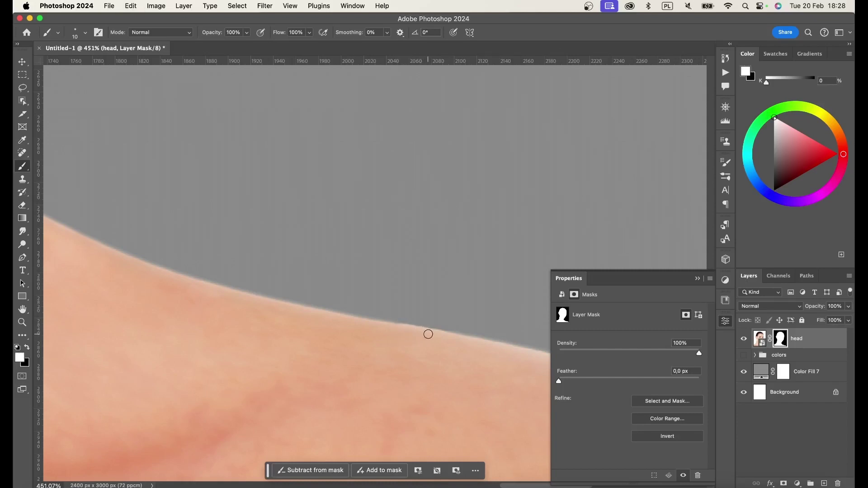
Zoom out and reposition the whole portrait in view.
scroll(428, 334, down, 10)
scroll(407, 272, down, 5)
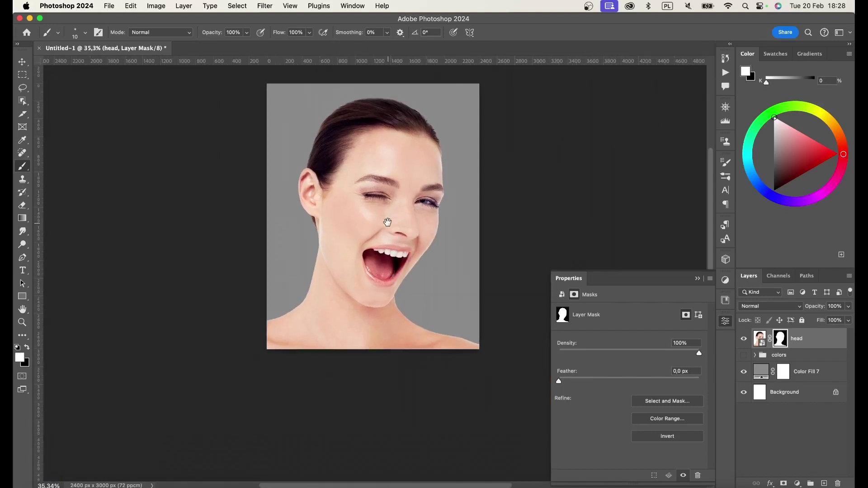
scroll(388, 222, up, 3)
scroll(382, 172, up, 5)
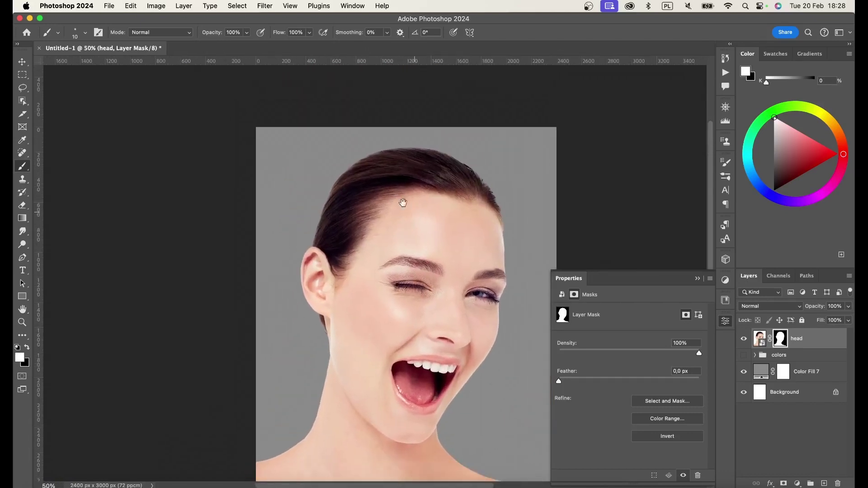
drag(403, 204, 365, 175)
click(21, 88)
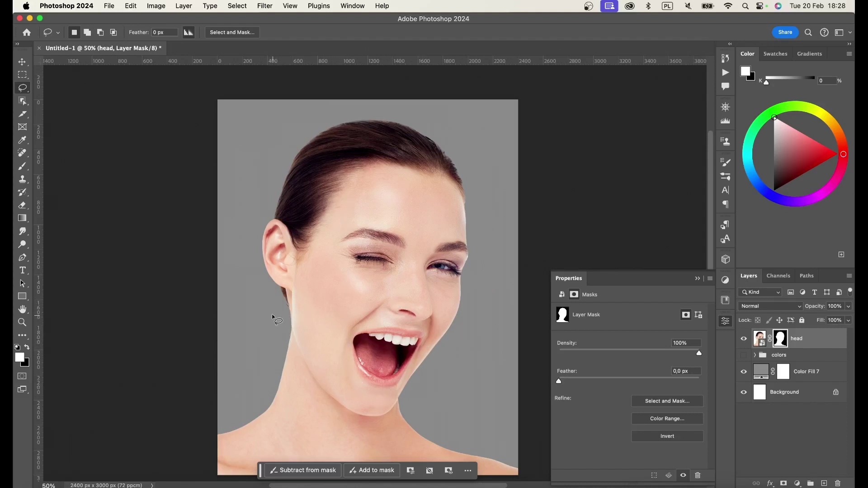
mouse_move(275, 310)
mouse_down()
mouse_move(394, 395)
mouse_move(316, 122)
mouse_up()
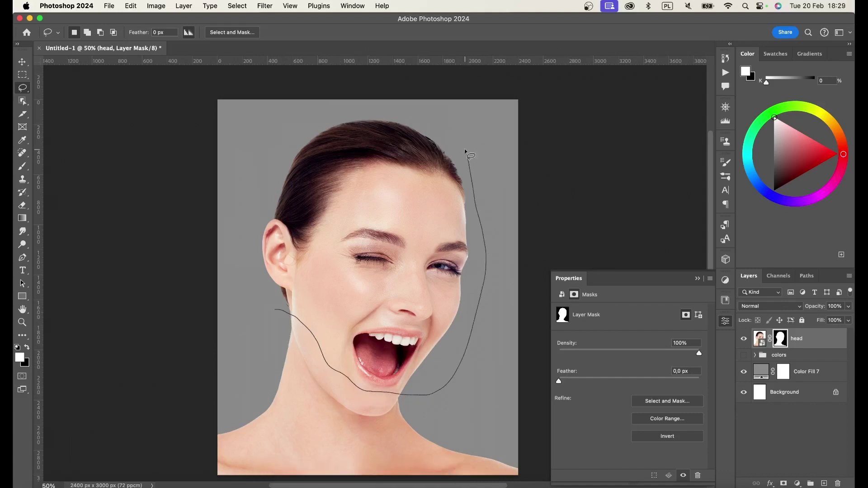
drag(316, 123, 274, 309)
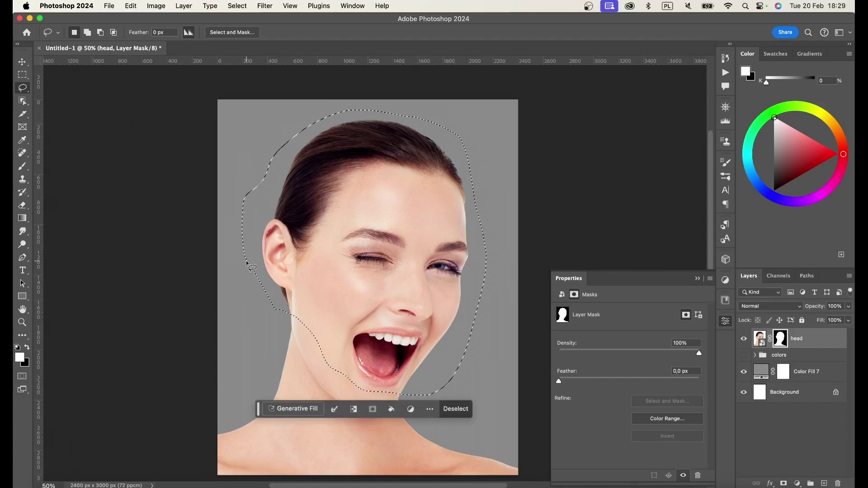
key(super+j)
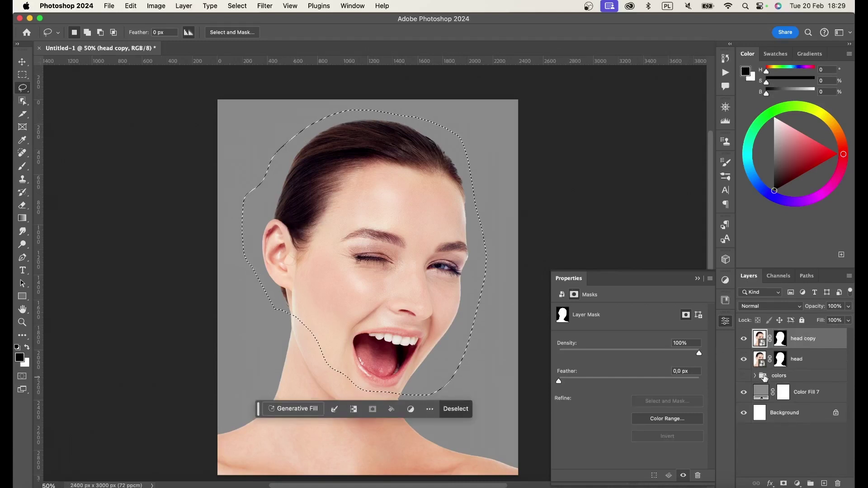
key(super+z)
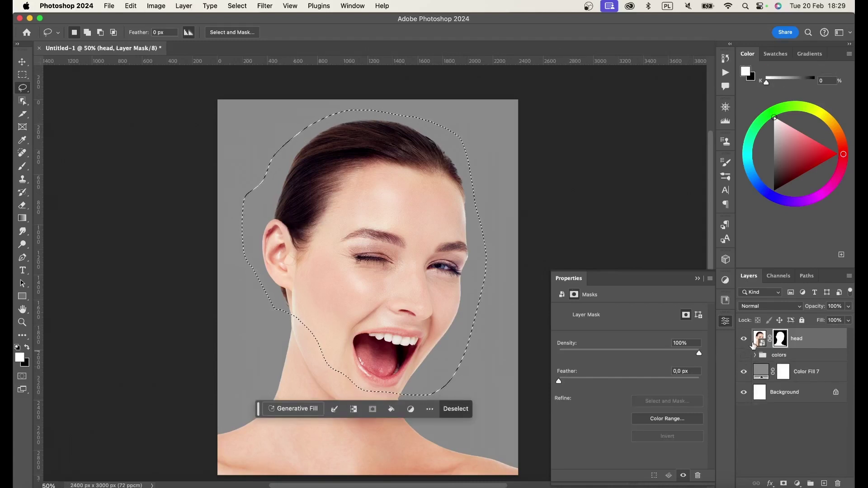
click(760, 340)
key(super+j)
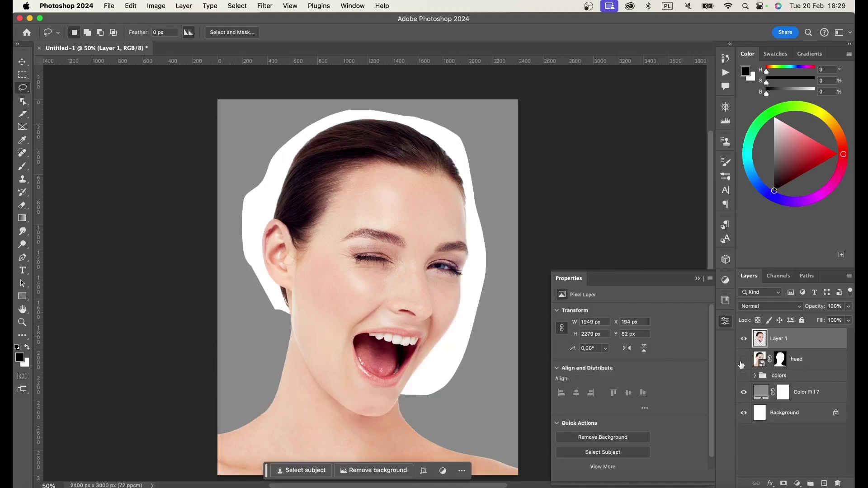
key(super+z)
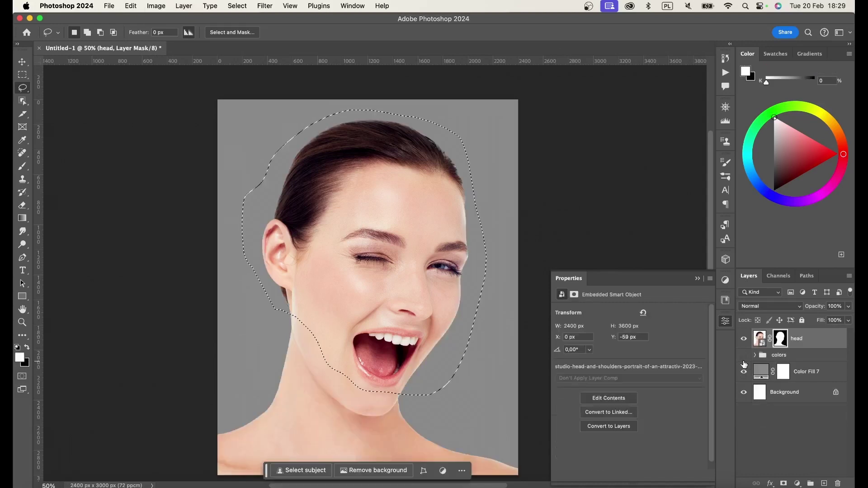
right_click(751, 366)
click(789, 405)
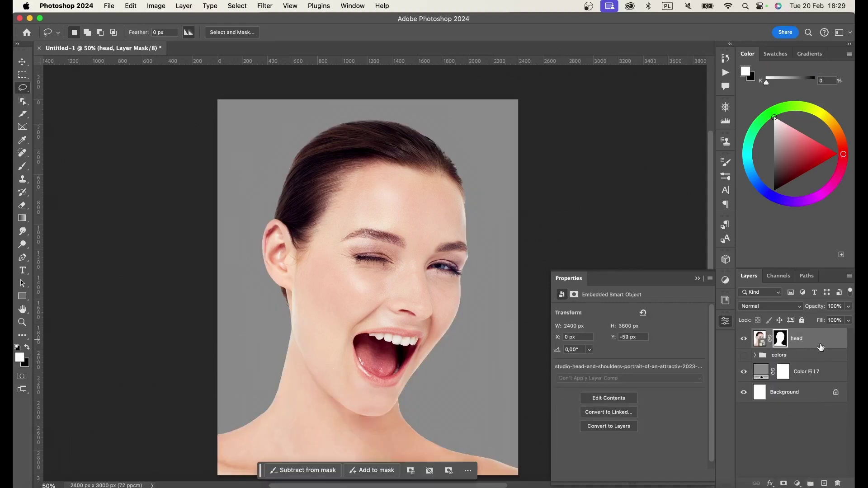
Convert head to a smart object, copy the lassoed upper head to Layer 1, shift it up.
right_click(821, 347)
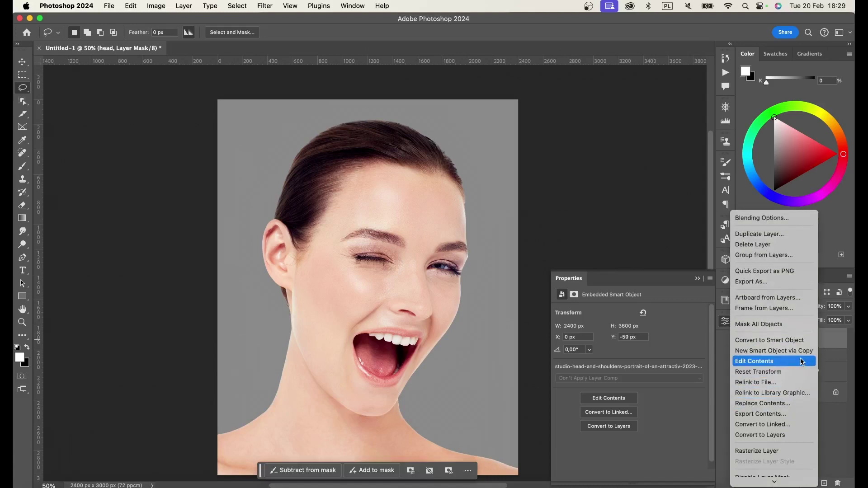
click(773, 340)
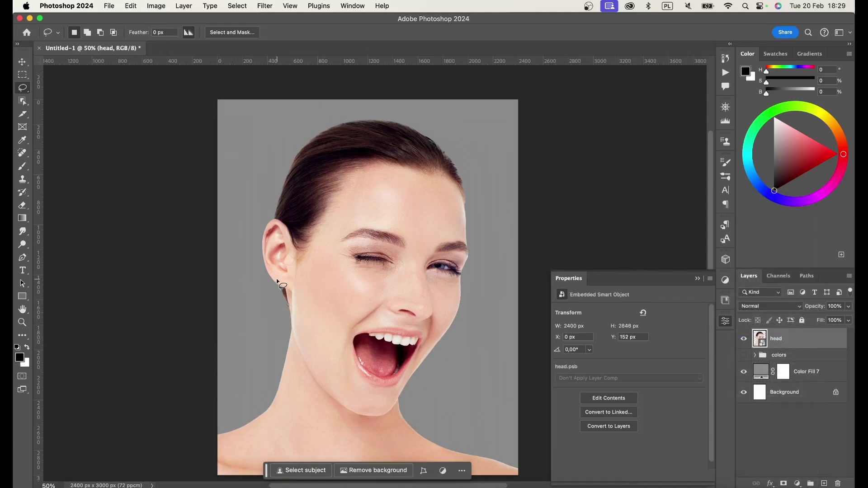
mouse_move(267, 315)
mouse_down()
mouse_move(378, 397)
mouse_move(556, 249)
mouse_move(388, 92)
mouse_move(260, 123)
mouse_move(243, 151)
mouse_up()
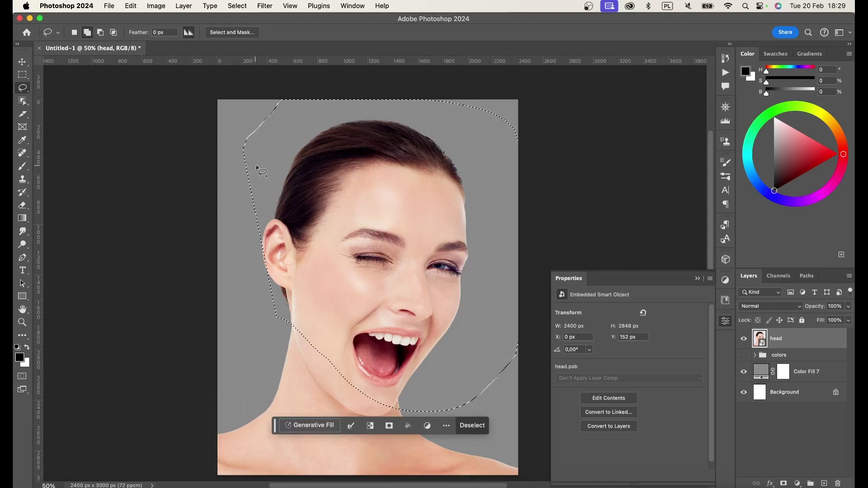
drag(260, 167, 292, 319)
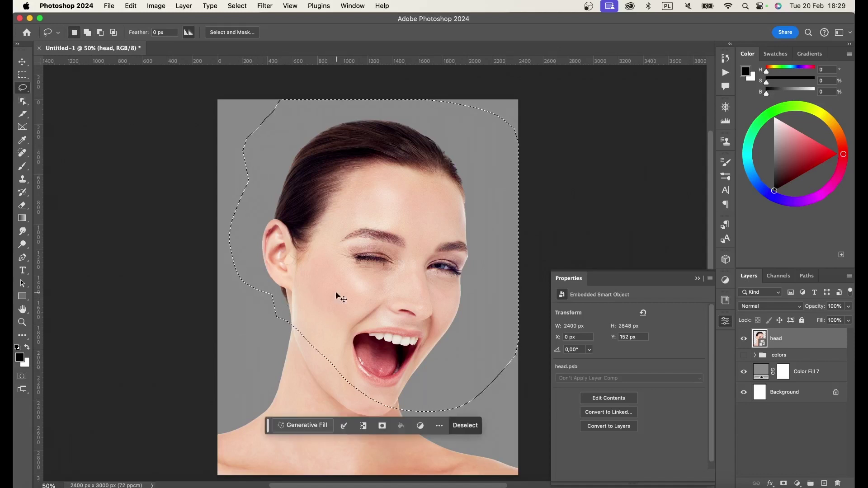
key(super+j)
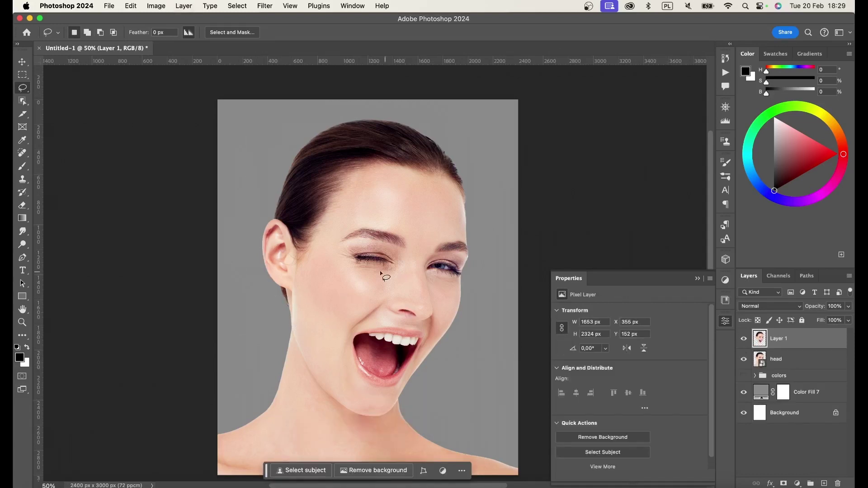
key(v)
drag(353, 286, 352, 267)
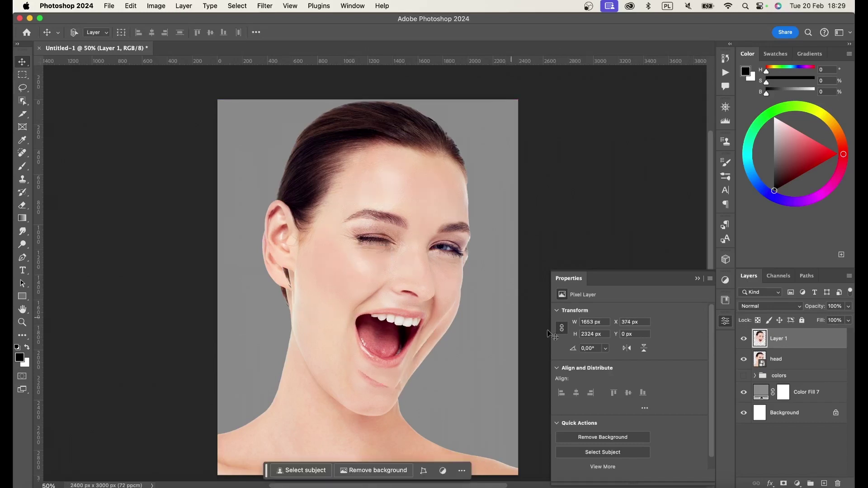
super+click(760, 339)
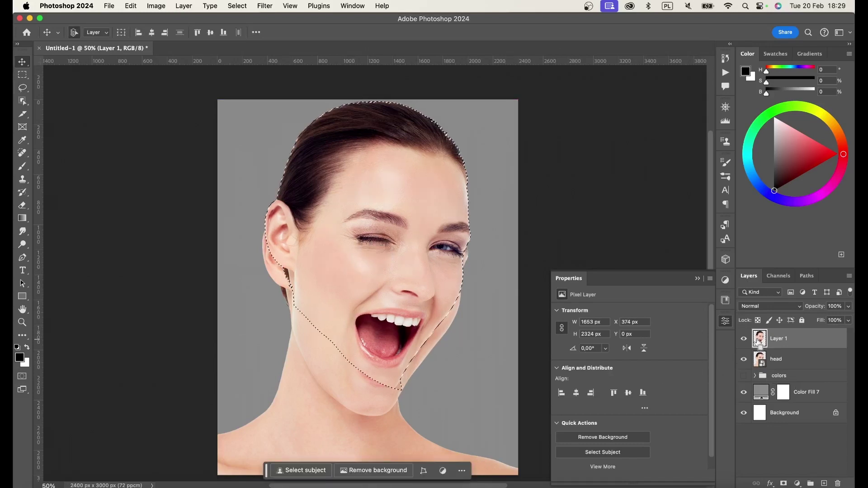
Undo the shift and mask the head layer with the inverse of Layer 1's outline.
key(super+z)
key(super+z)
super+click(760, 340)
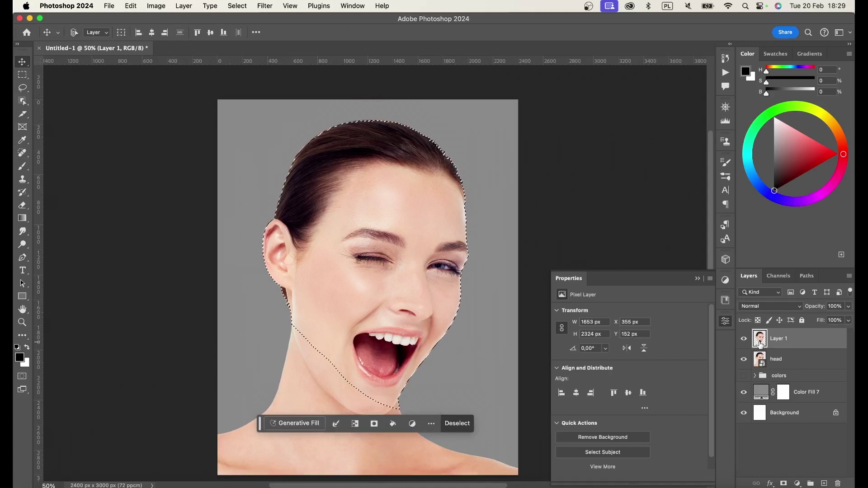
click(237, 6)
click(262, 47)
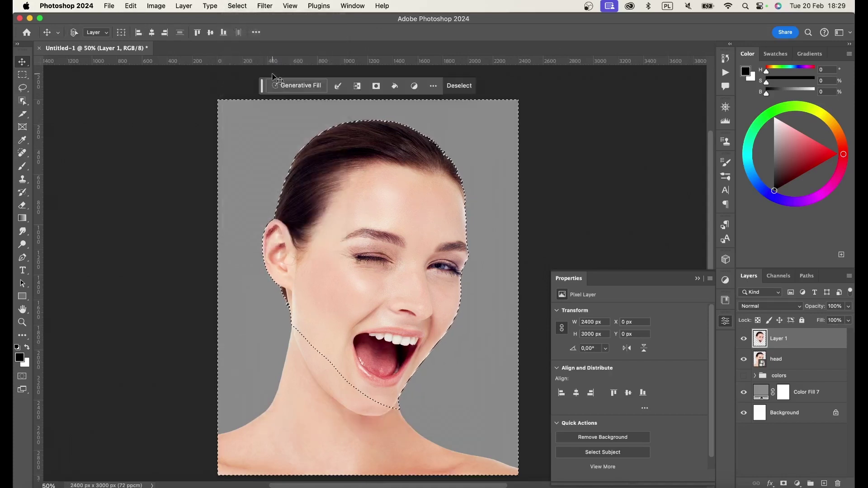
click(796, 359)
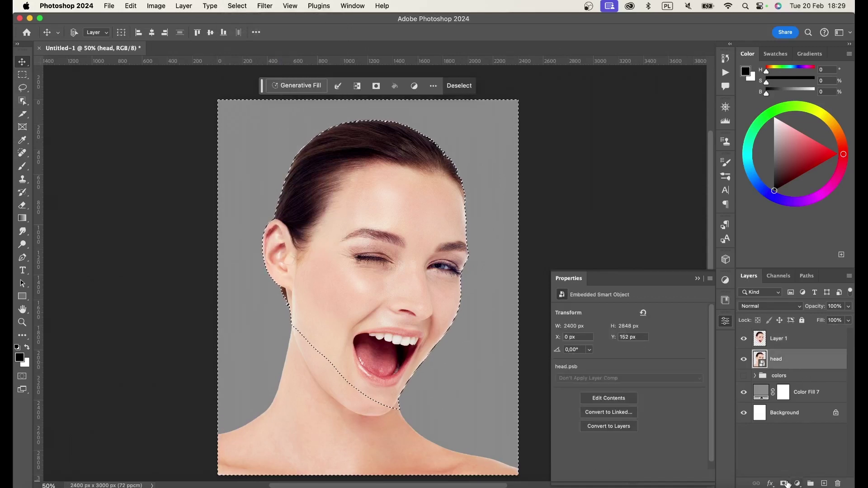
click(784, 484)
Test-move Layer 1, realign it with the neck, and hide it.
click(779, 339)
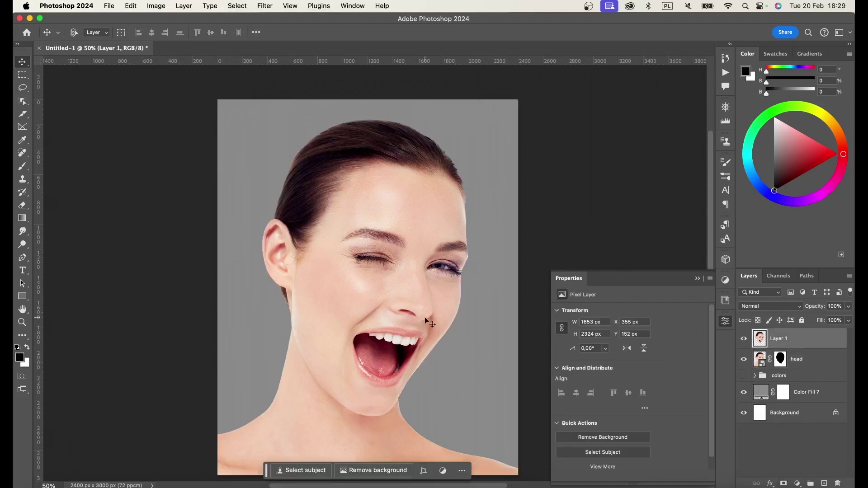
mouse_move(381, 310)
mouse_down()
mouse_move(379, 300)
mouse_move(426, 327)
mouse_up()
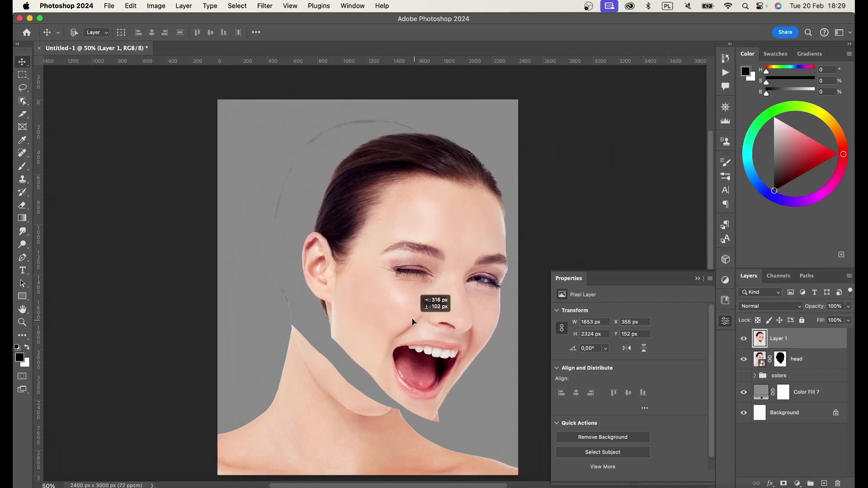
drag(426, 327, 382, 312)
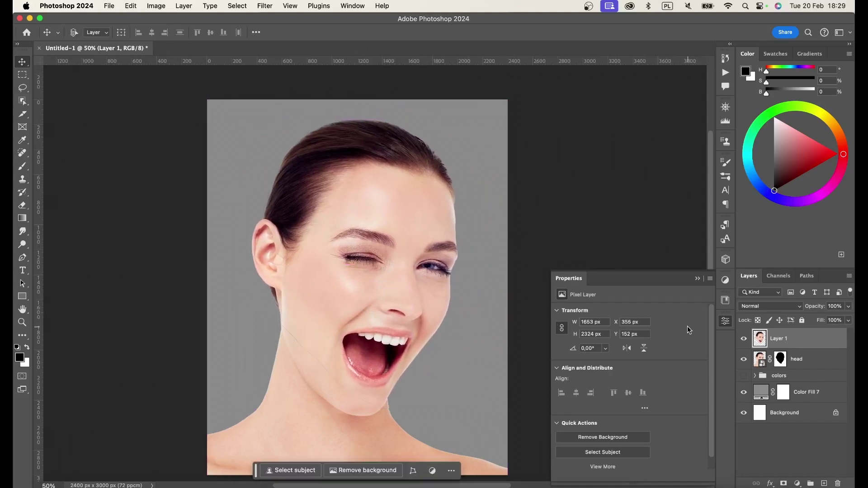
click(745, 339)
Trace a pen path around the faint head outline on the head layer.
click(797, 359)
scroll(270, 309, up, 2)
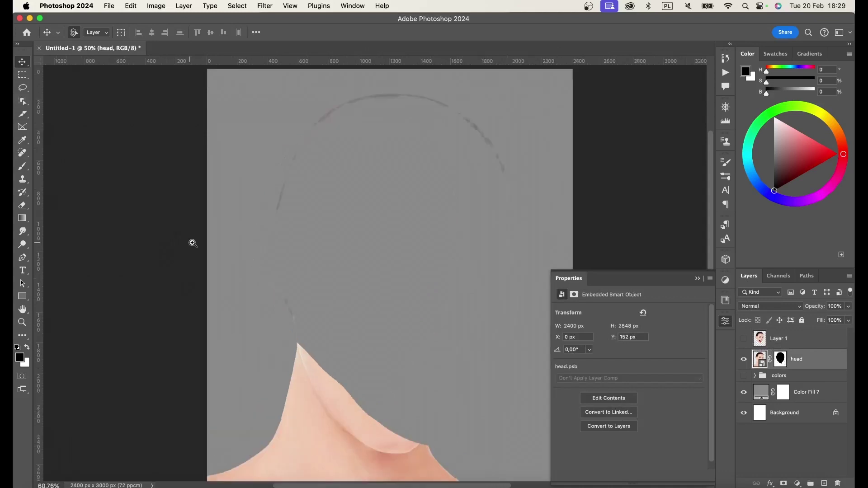
key(p)
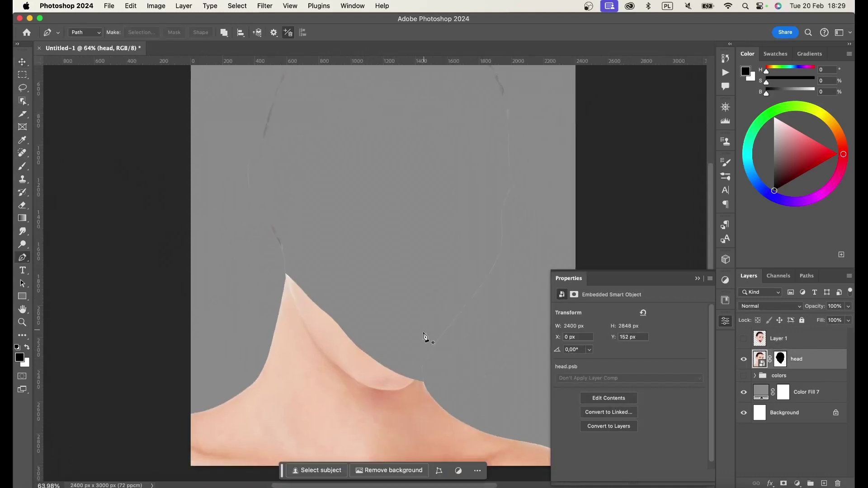
scroll(425, 339, up, 4)
click(421, 415)
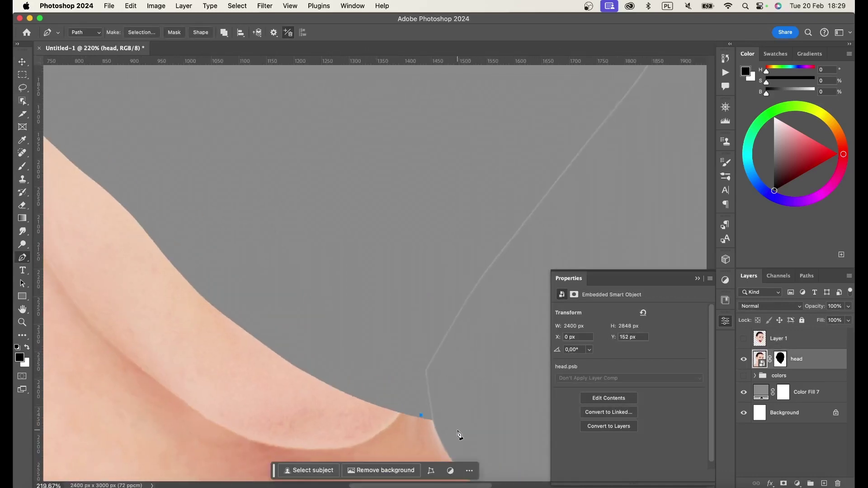
scroll(460, 409, down, 5)
click(537, 268)
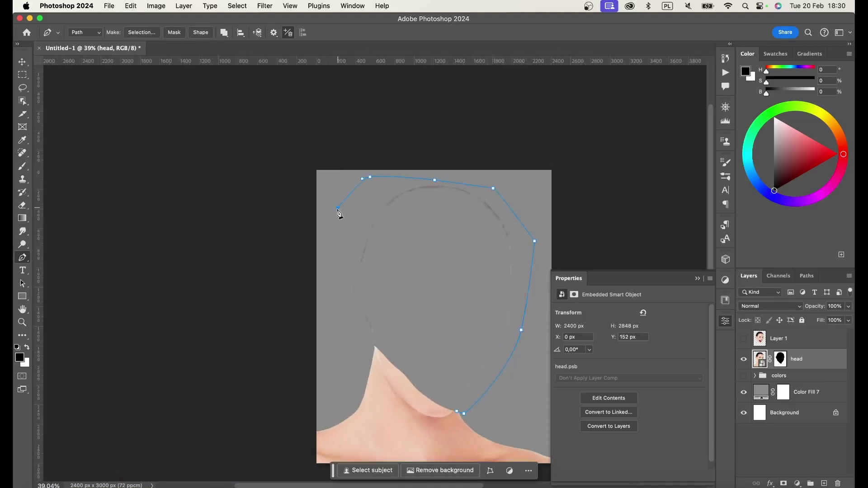
scroll(352, 346, up, 2)
scroll(362, 348, up, 8)
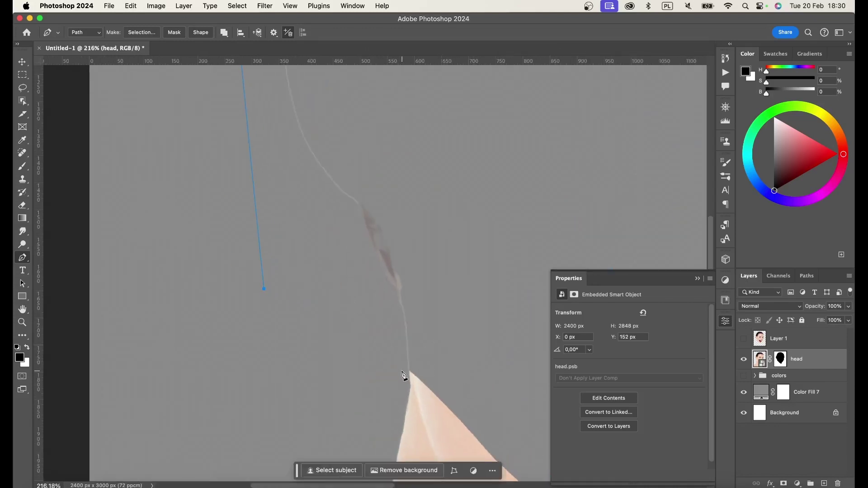
scroll(433, 375, down, 10)
scroll(398, 339, down, 2)
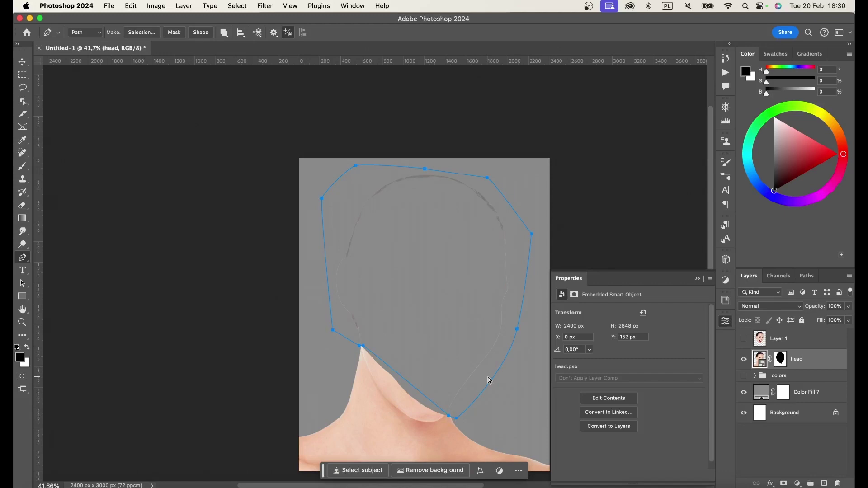
Delete the path area from the head mask, deselect, and show Layer 1 again.
key(ctrl+Return)
click(779, 362)
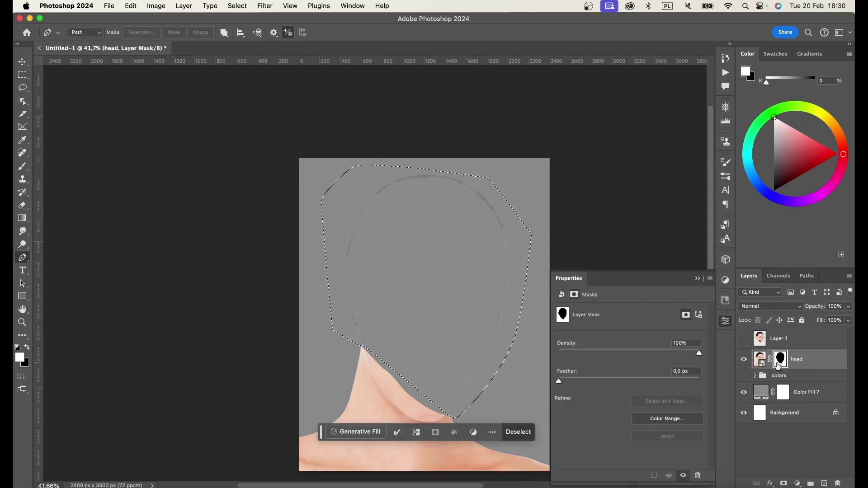
key(Delete)
key(ctrl+d)
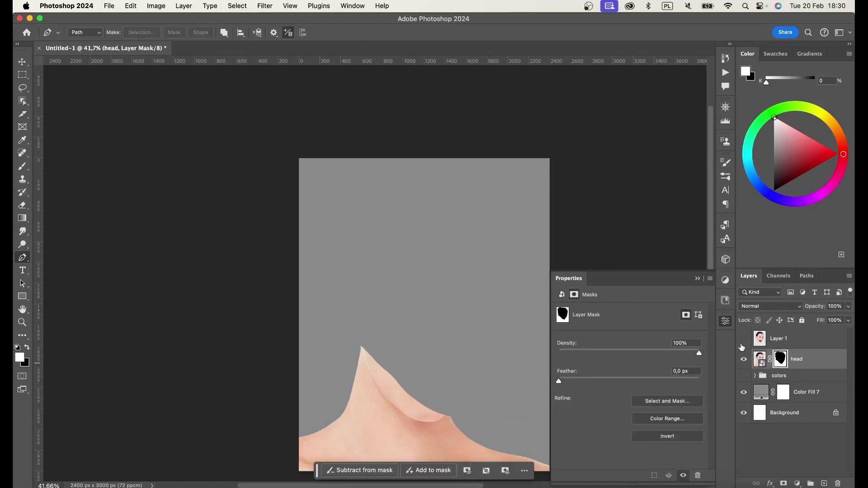
click(743, 339)
key(v)
drag(378, 291, 403, 278)
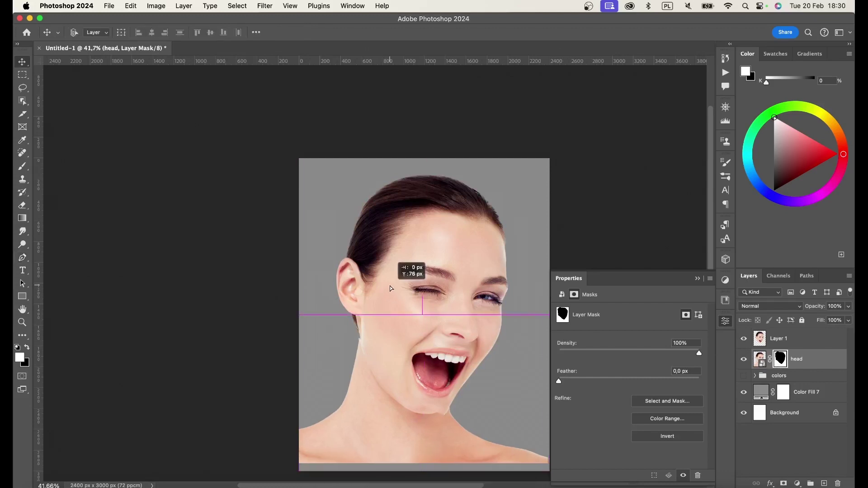
Offset Layer 1 slightly down and sideways to open a grey gap across the neck.
mouse_move(387, 440)
mouse_down()
mouse_move(393, 447)
mouse_move(390, 438)
mouse_up()
scroll(375, 437, right, 1)
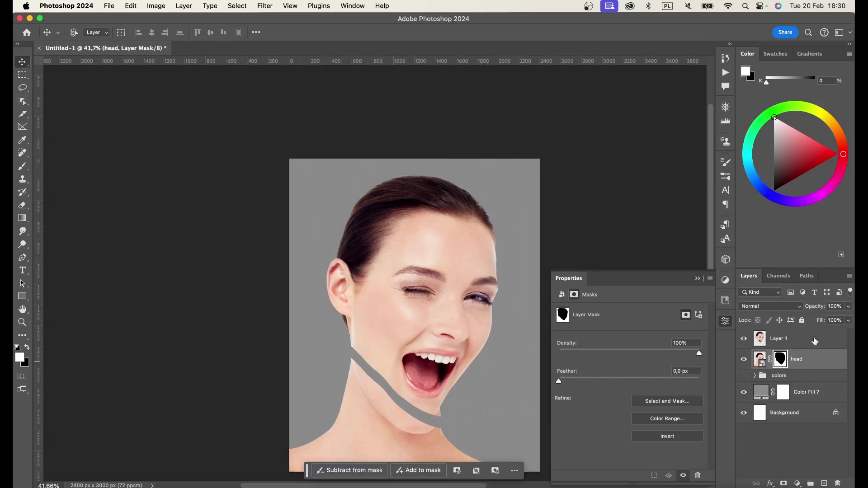
click(815, 341)
drag(425, 318, 429, 317)
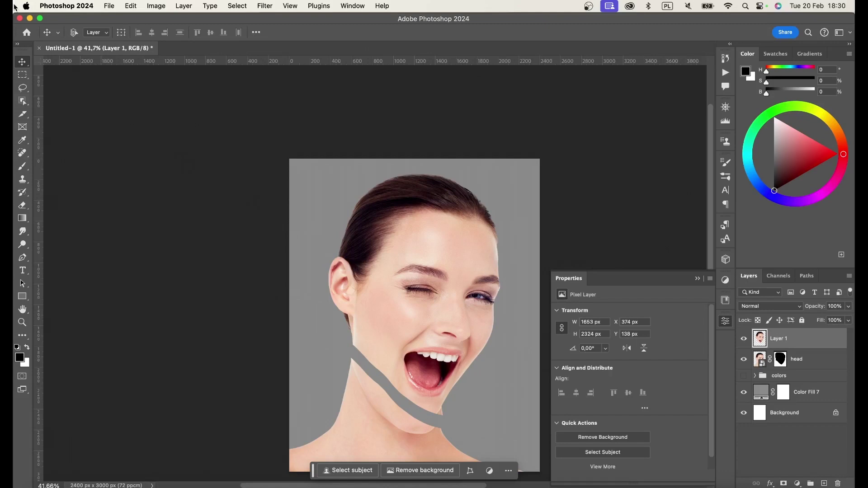
click(25, 90)
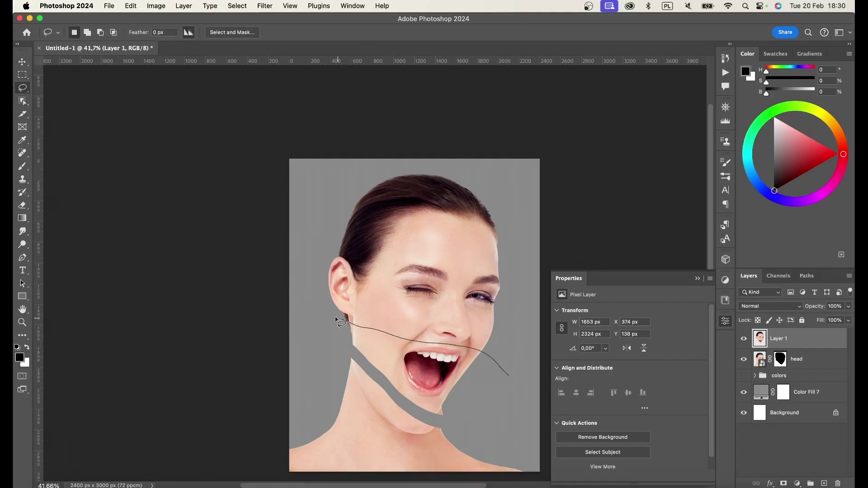
Lasso the upper head through the mouth, mask Layer 1 to it, and copy it onto Layer 2.
mouse_move(297, 233)
mouse_down()
mouse_move(413, 158)
mouse_move(515, 203)
mouse_up()
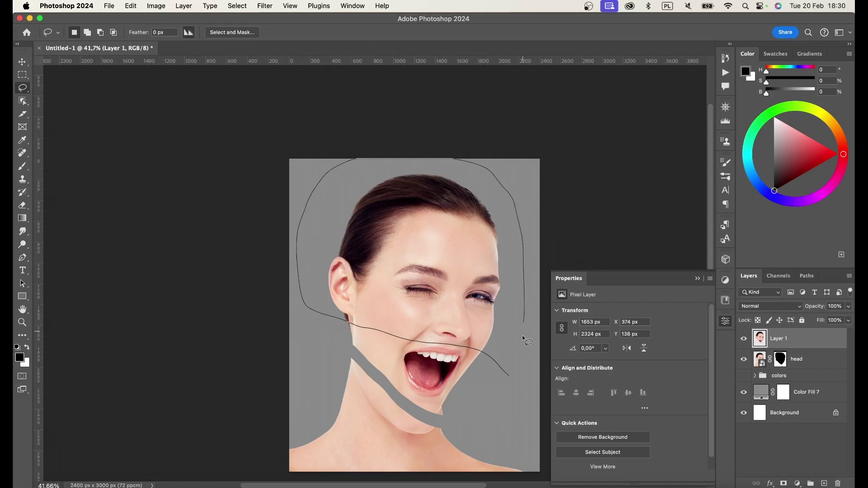
drag(524, 340, 523, 341)
key(ctrl+j)
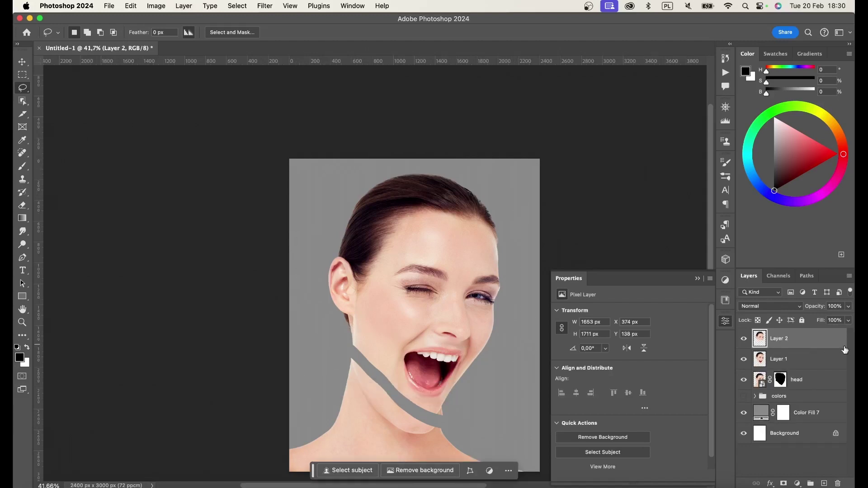
key(ctrl+z)
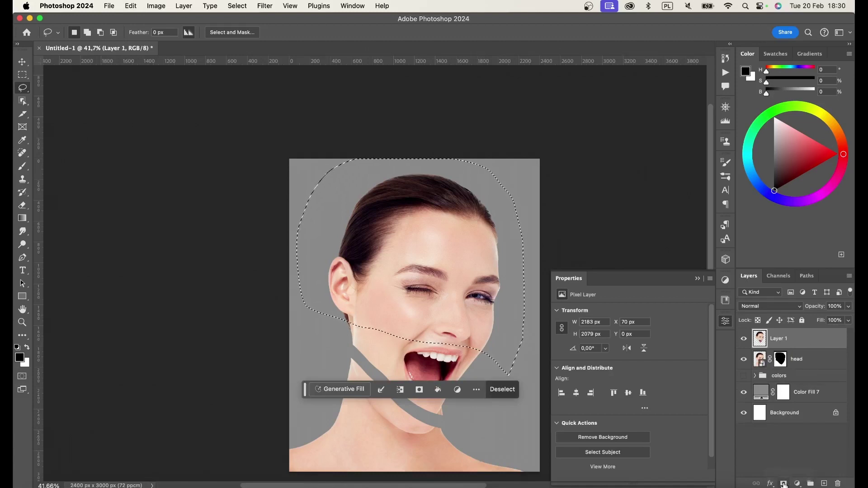
click(784, 483)
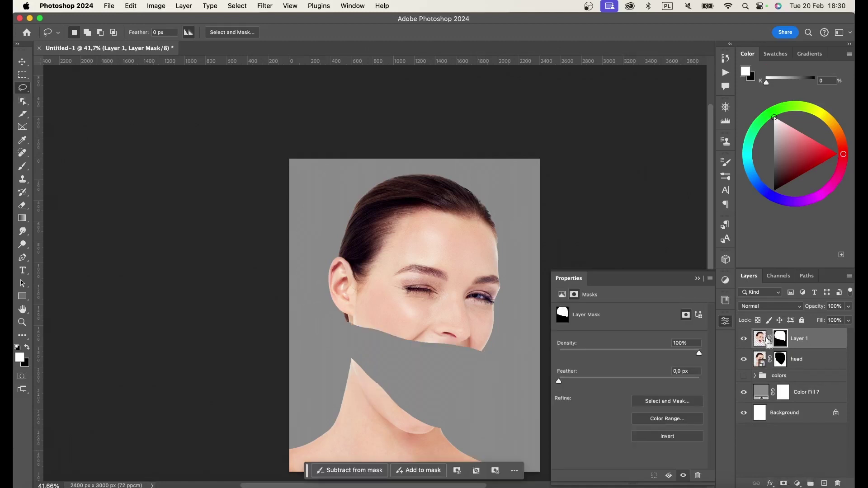
ctrl+click(780, 342)
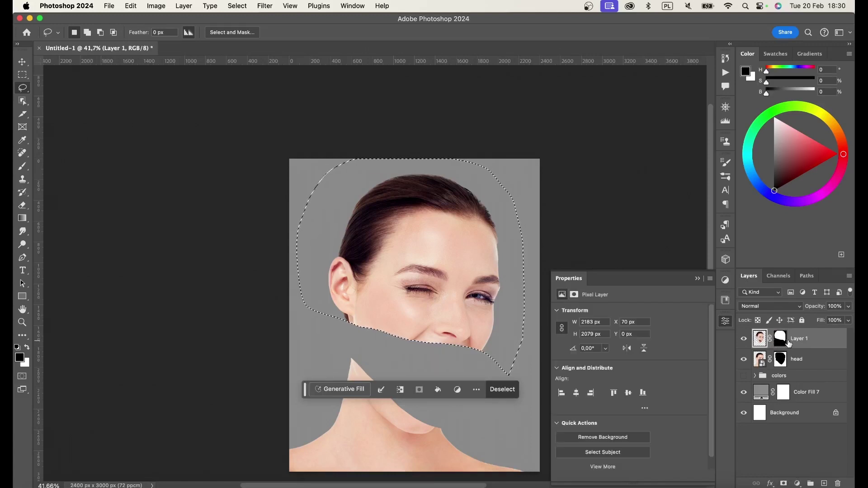
key(ctrl+j)
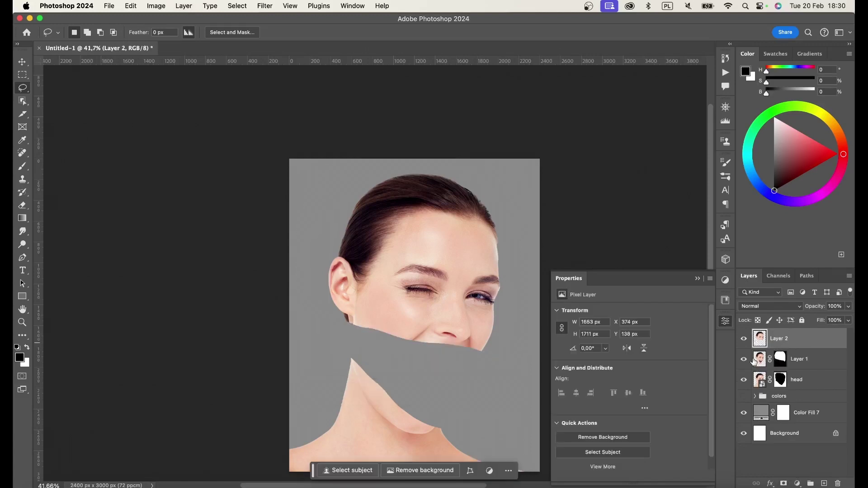
Invert Layer 1's mask, then undo the stray move and mask edits to restore the head selection.
click(781, 359)
key(ctrl+i)
key(v)
drag(480, 325, 473, 348)
key(ctrl+z)
key(ctrl+z)
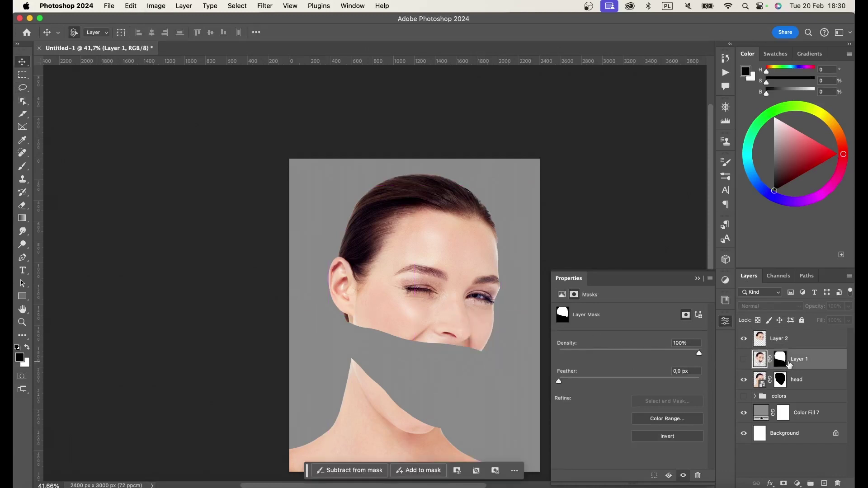
key(ctrl+z)
key(ctrl+z)
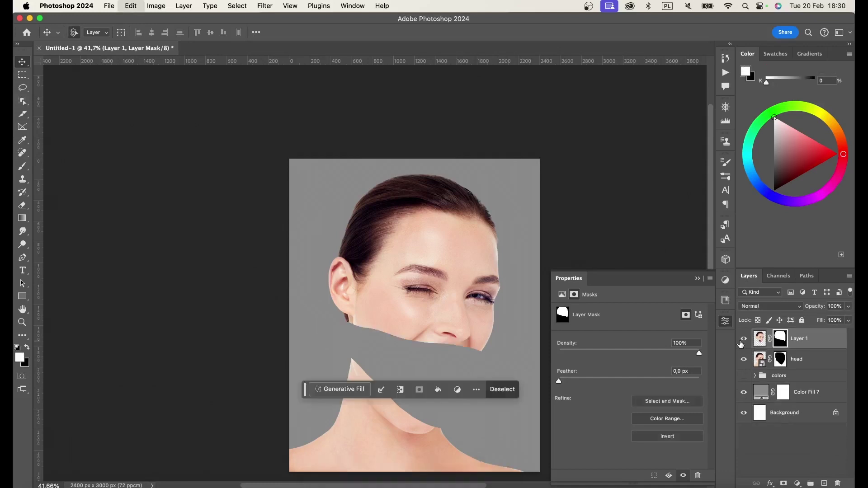
key(ctrl+z)
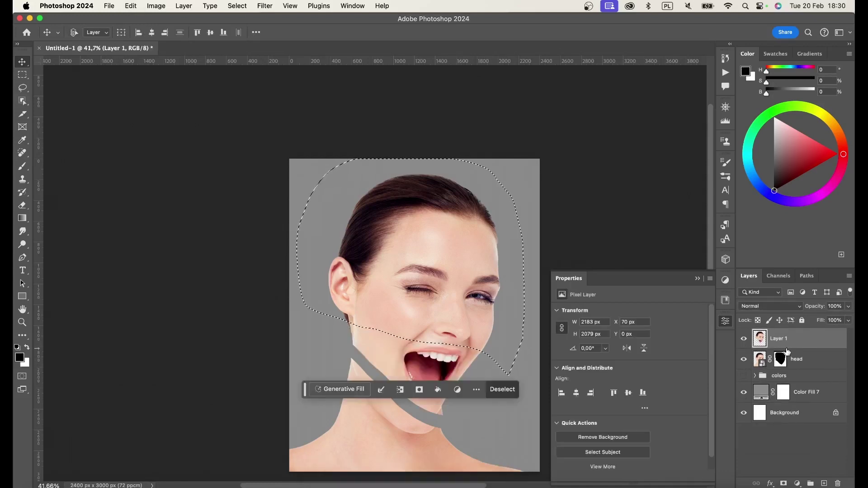
key(ctrl+z)
key(ctrl+shift+z)
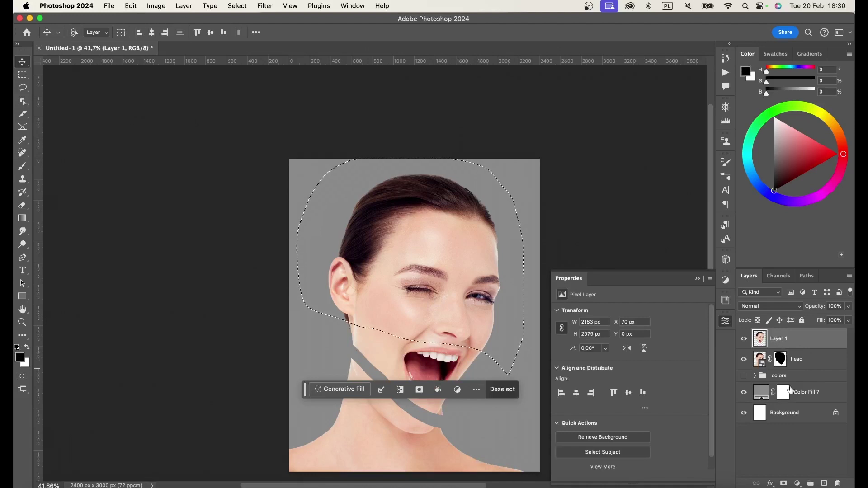
Mask Layer 1 to hide the upper head, duplicate it, and invert the copy's mask to show the head.
alt+click(784, 484)
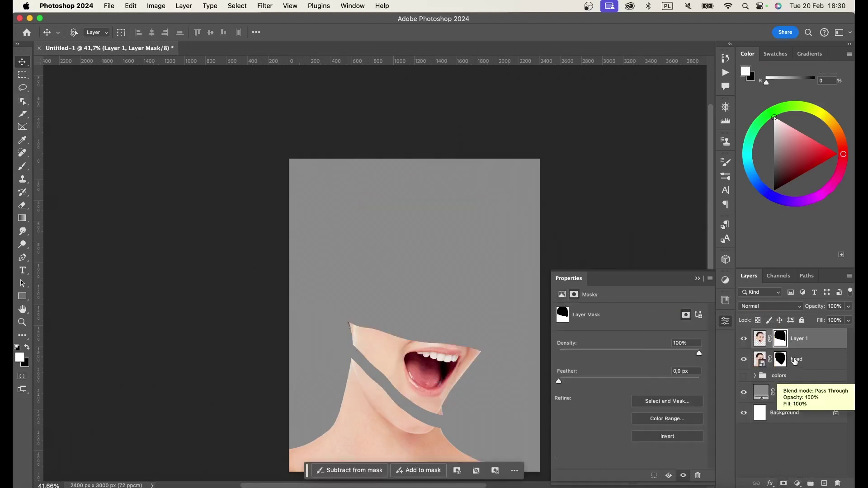
key(ctrl+j)
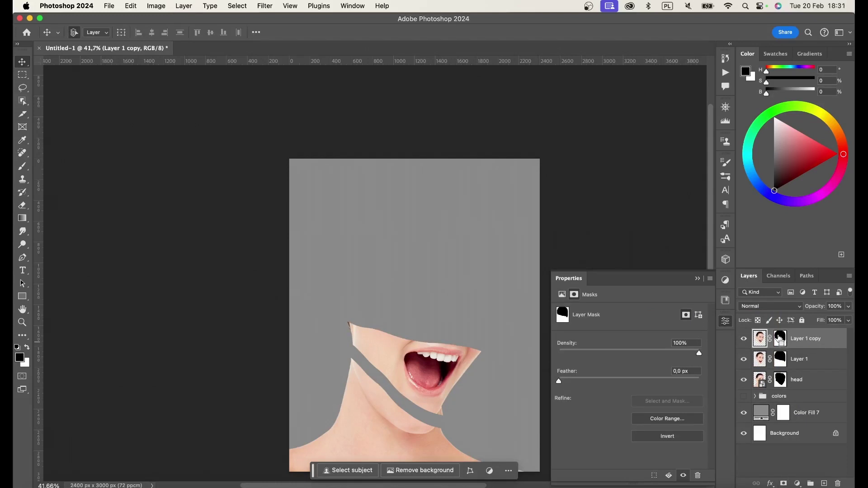
ctrl+click(780, 339)
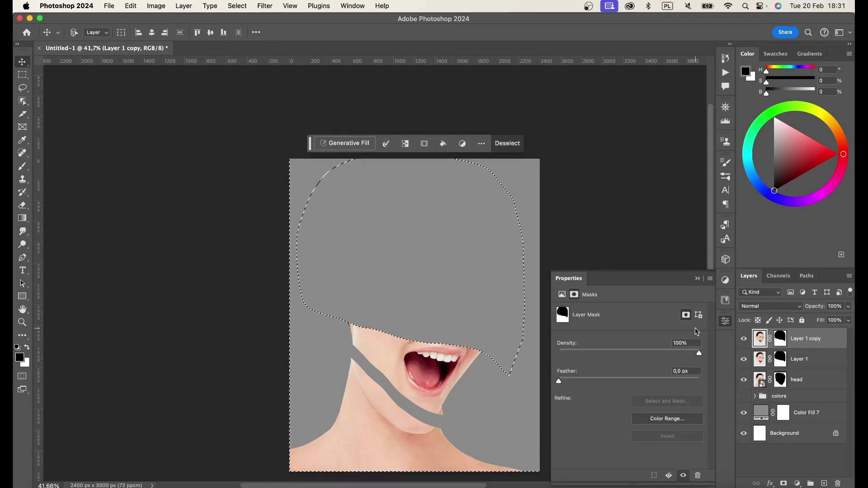
click(760, 338)
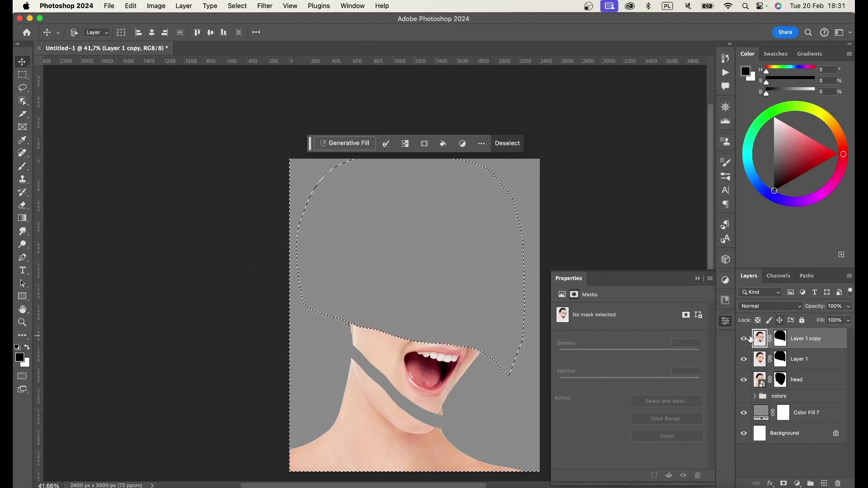
click(781, 339)
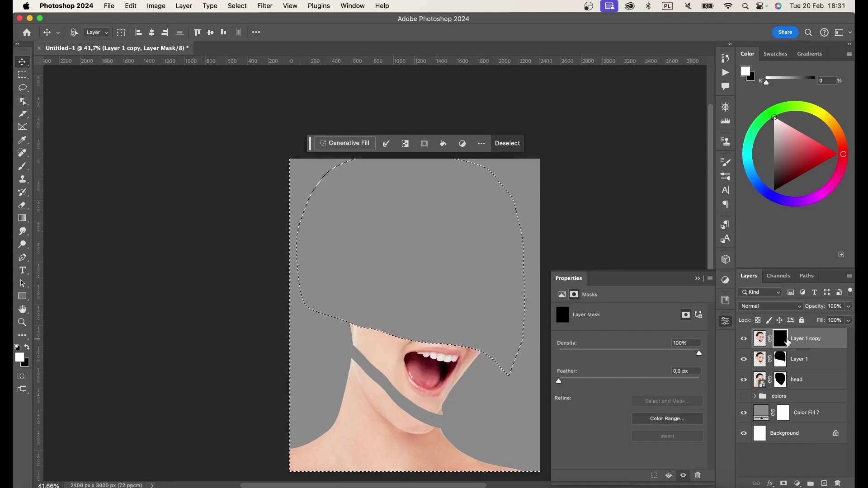
key(cmd+z)
key(i)
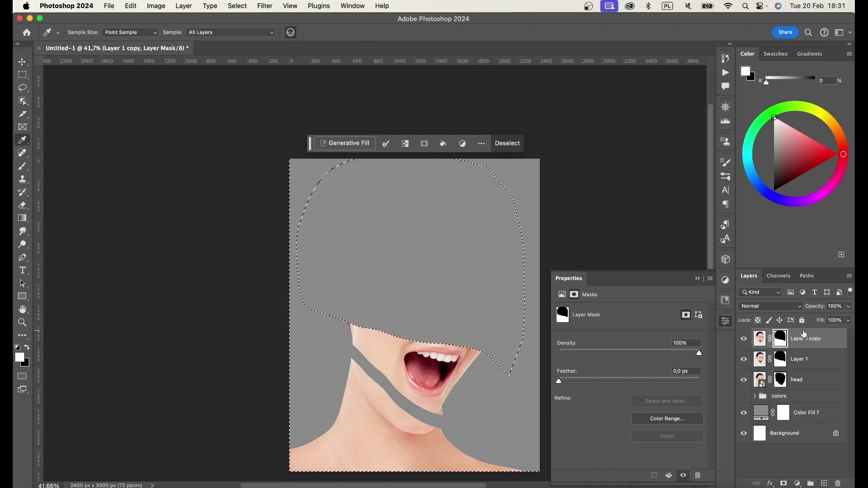
key(cmd+d)
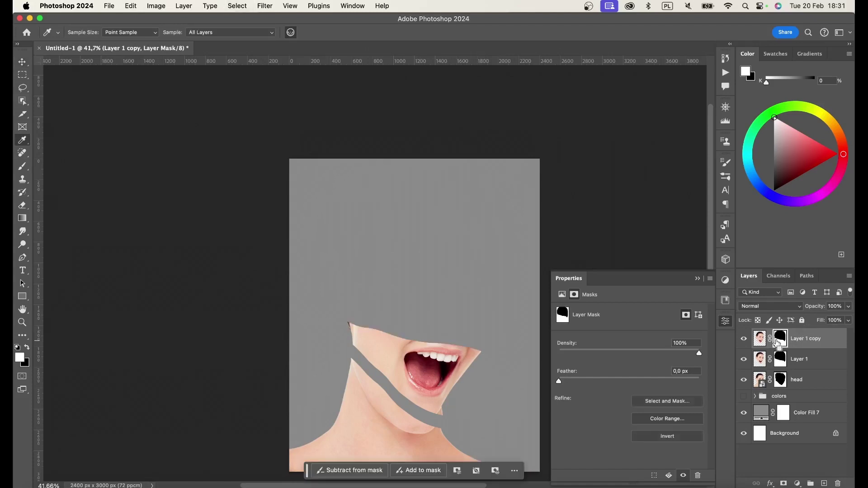
key(cmd+i)
Lift the upper head slice about 138 px to open a second grey gap.
key(v)
drag(362, 290, 392, 270)
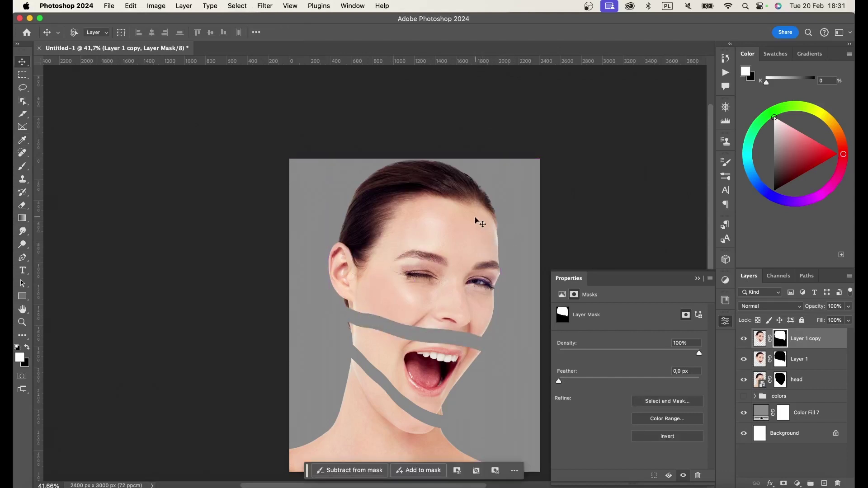
scroll(253, 172, up, 2)
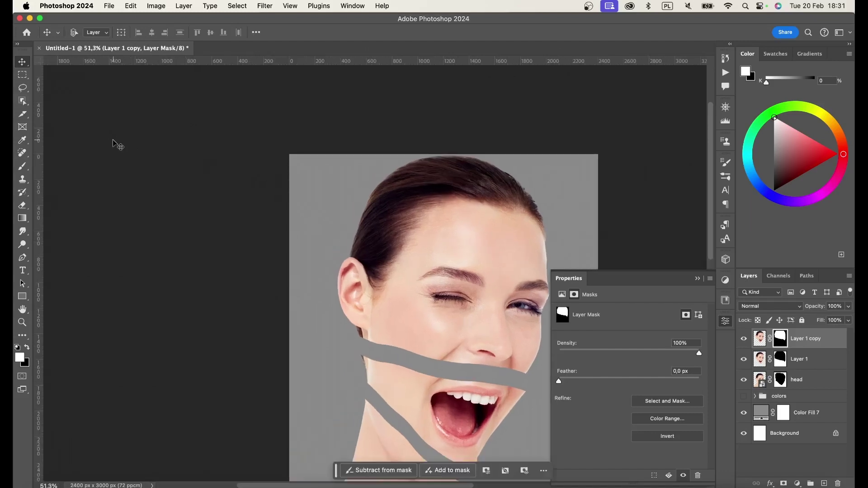
click(28, 85)
Lasso the top of the head above the forehead and copy it to a new Layer 2.
drag(333, 212, 422, 232)
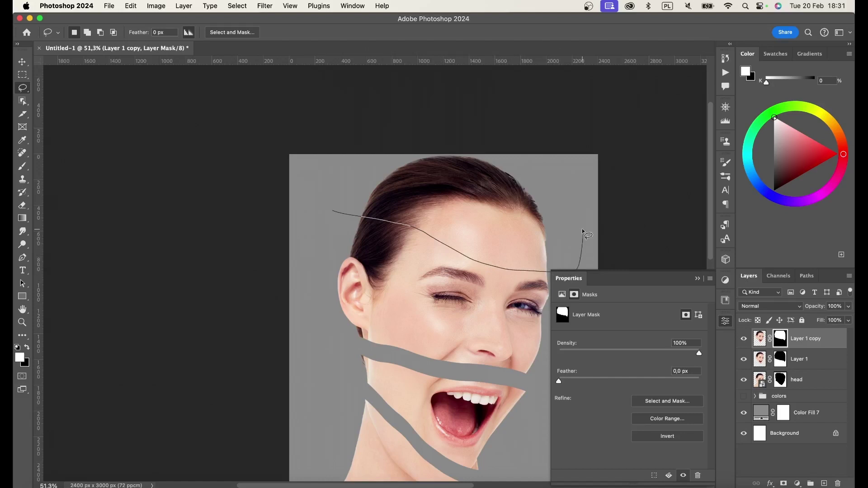
mouse_move(527, 245)
mouse_down()
mouse_move(536, 237)
mouse_move(409, 209)
mouse_up()
scroll(500, 242, down, 3)
scroll(500, 243, right, 5)
mouse_move(320, 200)
mouse_down()
mouse_move(252, 152)
mouse_move(375, 210)
mouse_up()
drag(535, 162, 534, 158)
drag(266, 185, 328, 211)
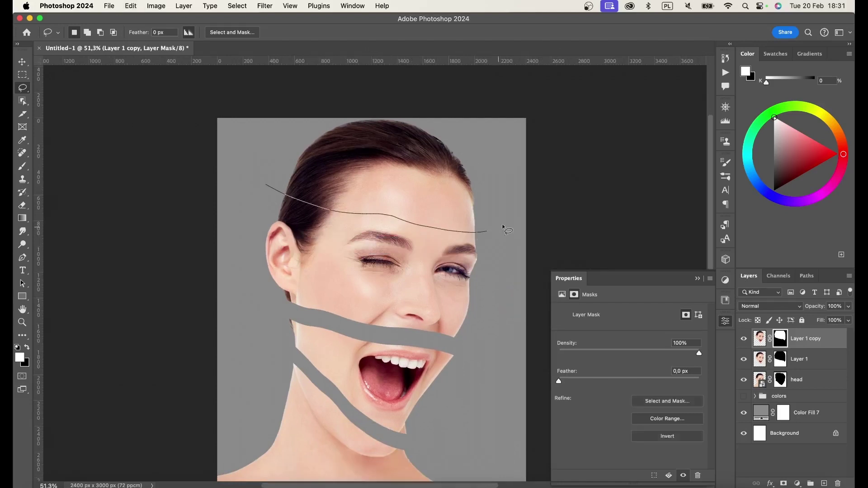
drag(469, 119, 271, 105)
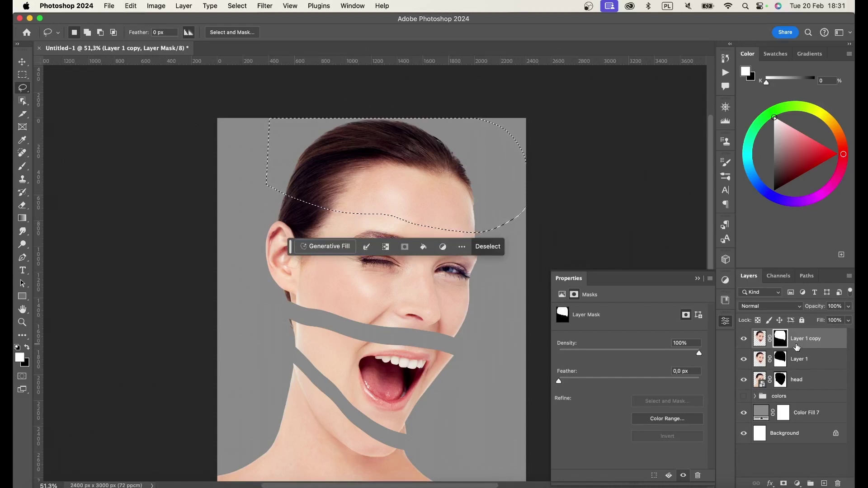
click(759, 342)
key(super+j)
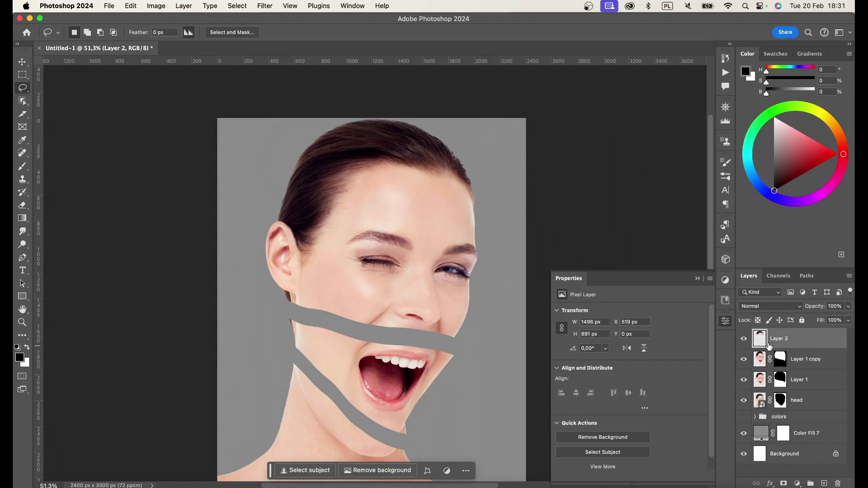
Load Layer 2's shape as a selection and expand it by 5 px.
super+click(760, 340)
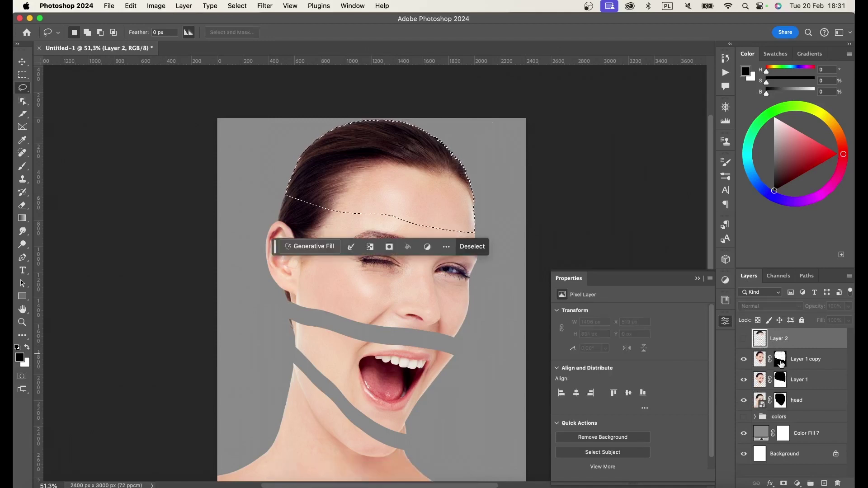
click(781, 362)
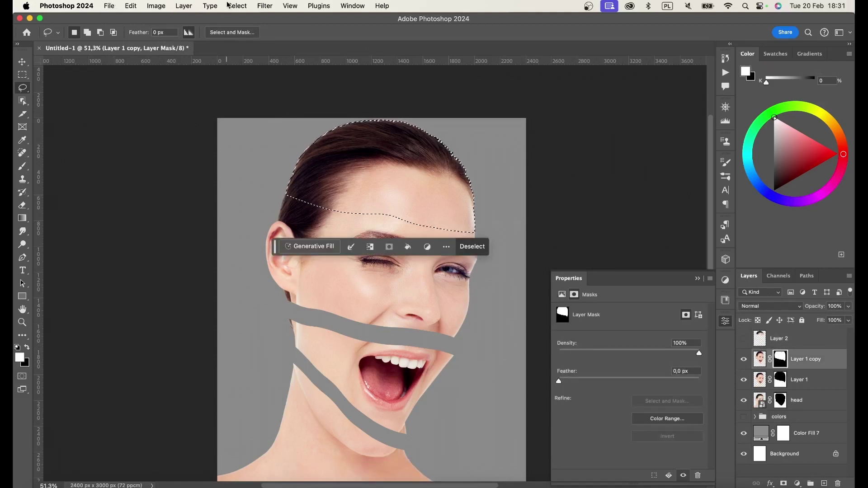
click(250, 6)
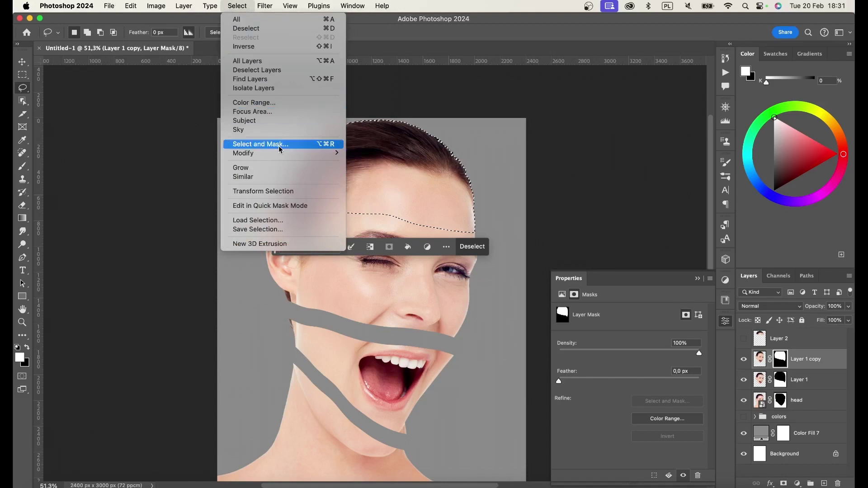
click(386, 172)
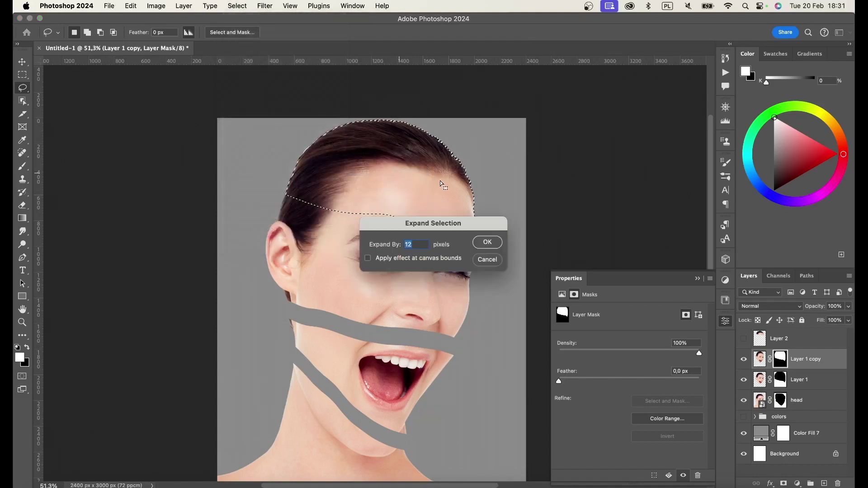
text(5)
key(Return)
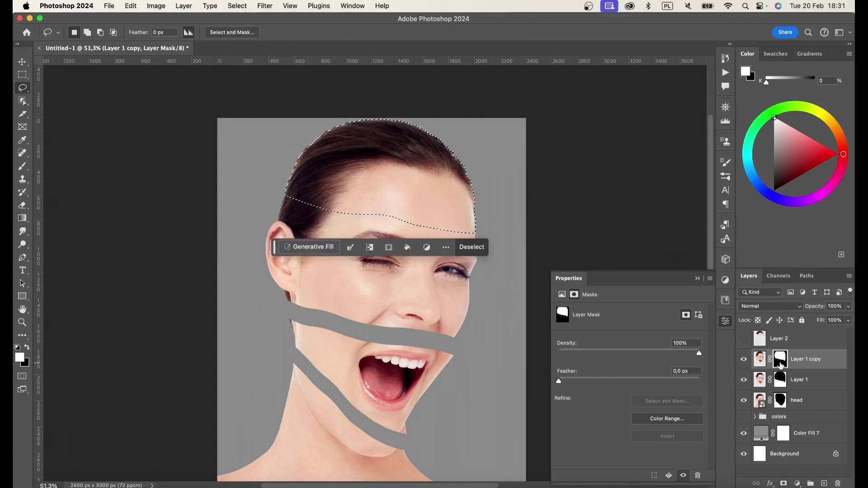
Fill Layer 1 copy's mask with black inside the selection to hide the crown, then deselect.
key(x)
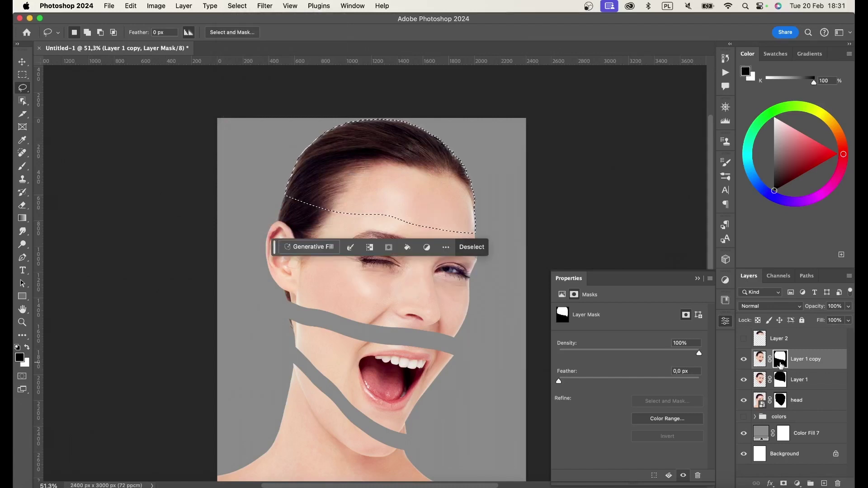
key(alt+BackSpace)
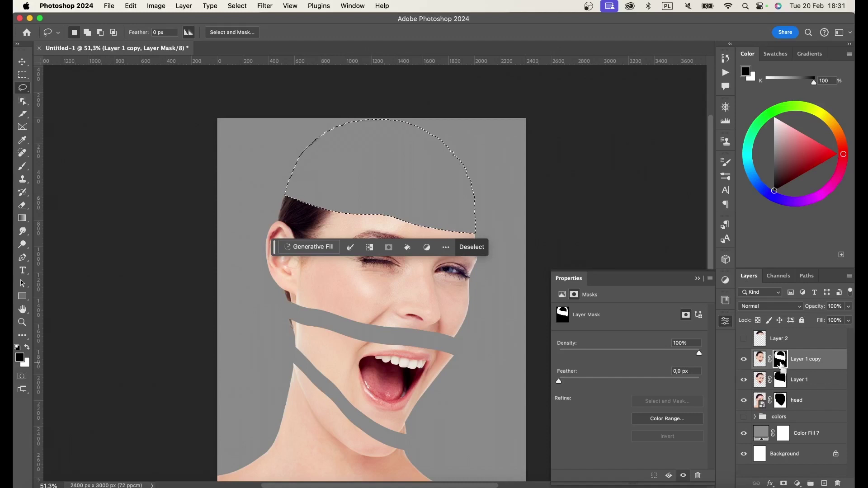
key(super+d)
key(b)
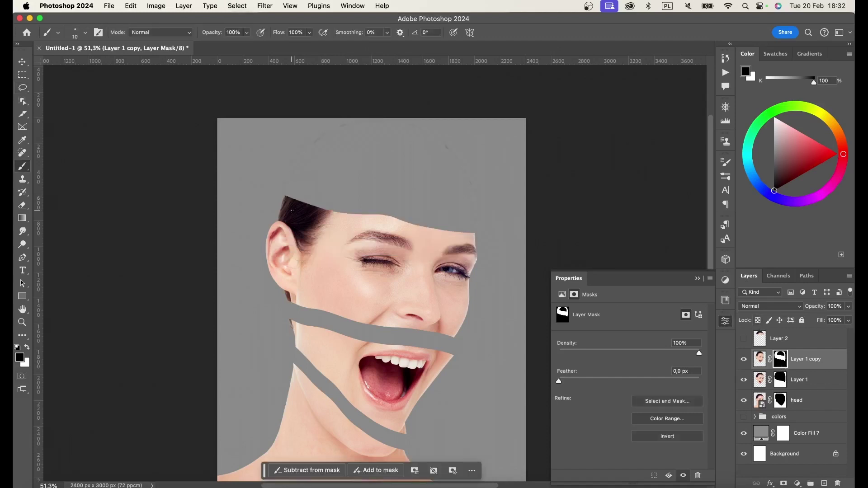
Show Layer 2 again to restore the hair and move the Layer 1 copy slice down.
mouse_move(485, 193)
mouse_down()
mouse_move(491, 212)
mouse_move(328, 177)
mouse_up()
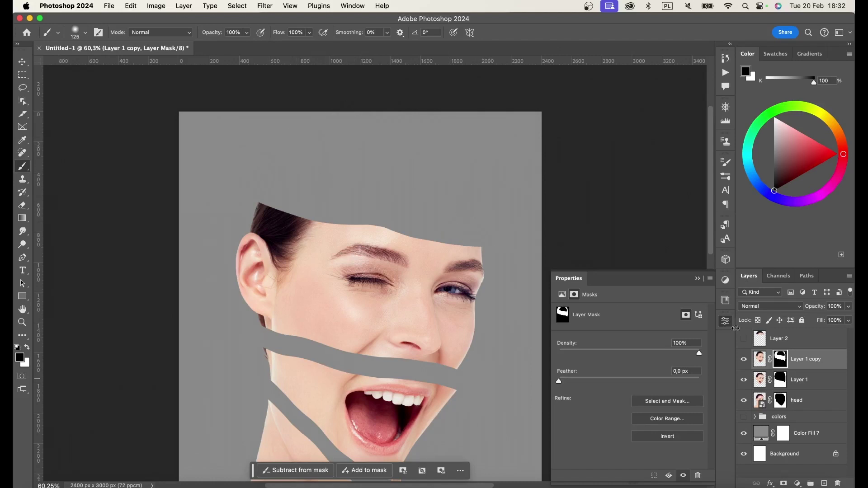
click(744, 339)
drag(408, 214, 375, 200)
key(v)
Nudge the Layer 1 slice down to widen the forehead gap, then target the head layer.
click(800, 376)
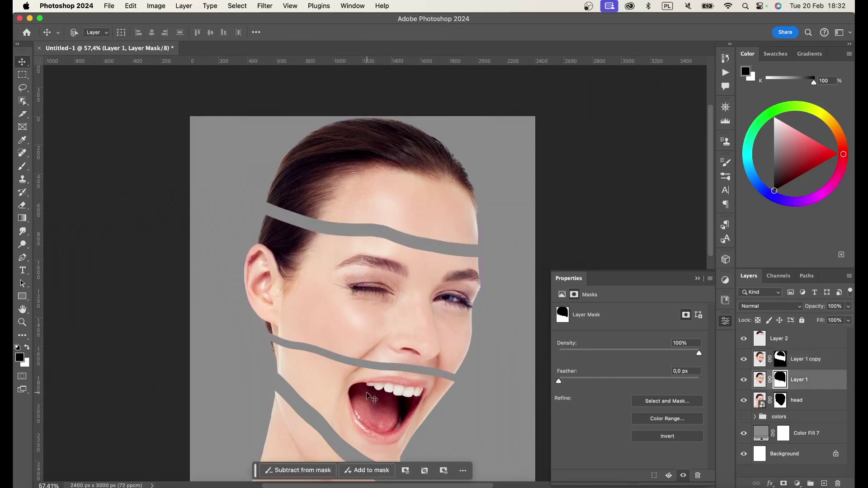
drag(368, 397, 368, 378)
scroll(357, 330, down, 1)
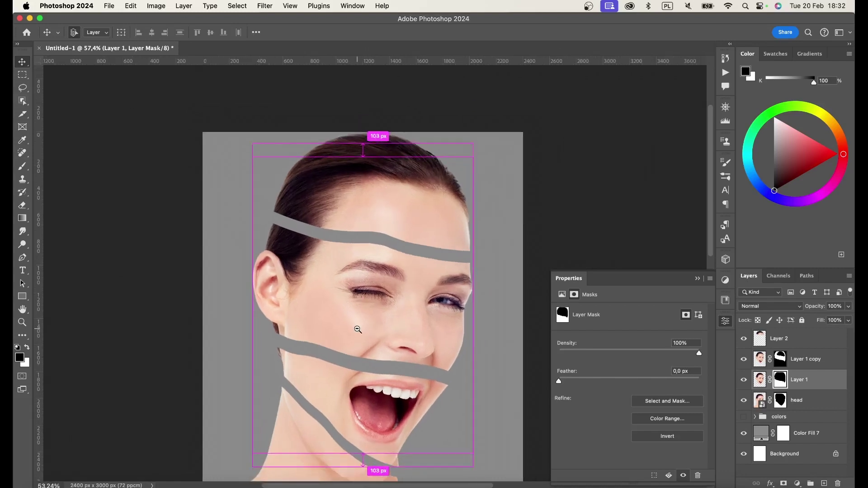
scroll(357, 330, up, 1)
scroll(395, 258, down, 2)
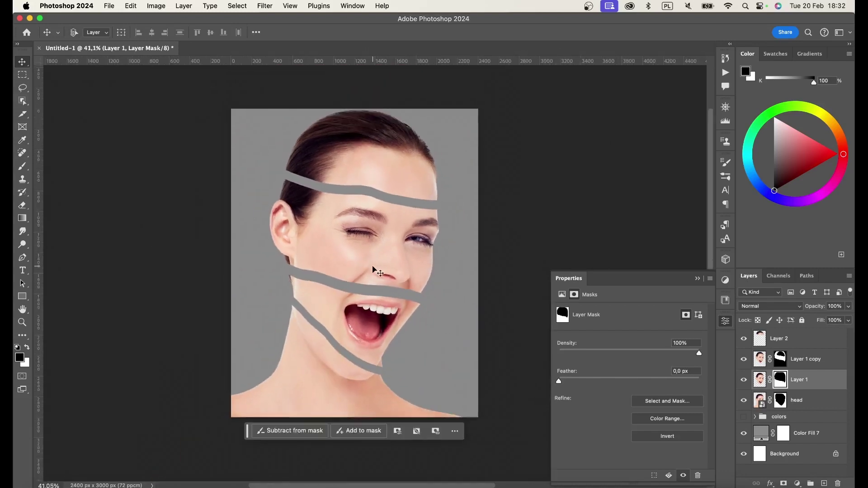
scroll(363, 263, up, 1)
scroll(375, 266, up, 1)
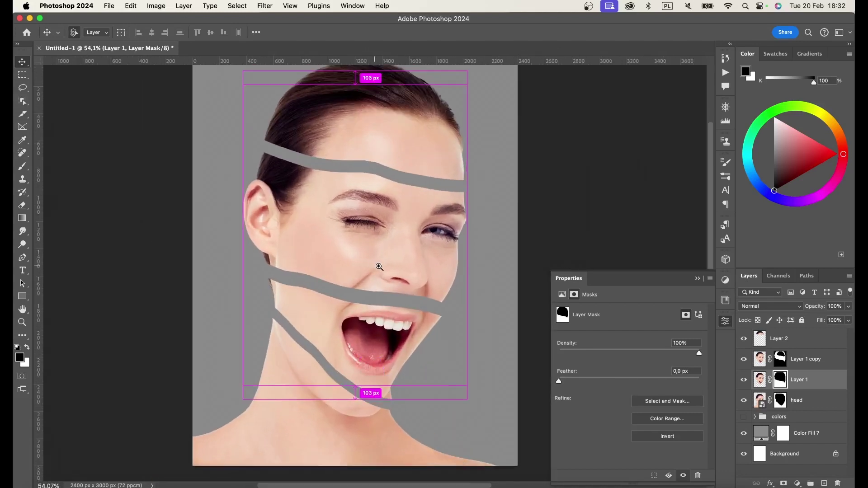
scroll(383, 267, up, 1)
scroll(339, 286, up, 1)
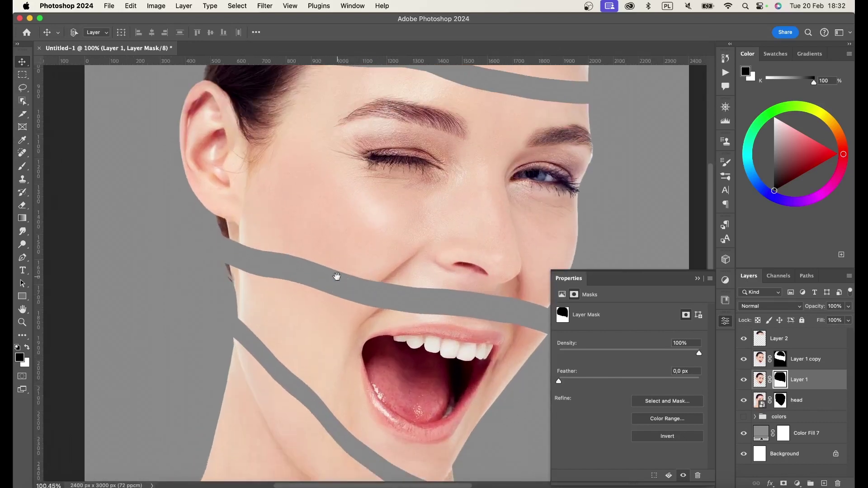
scroll(335, 295, up, 1)
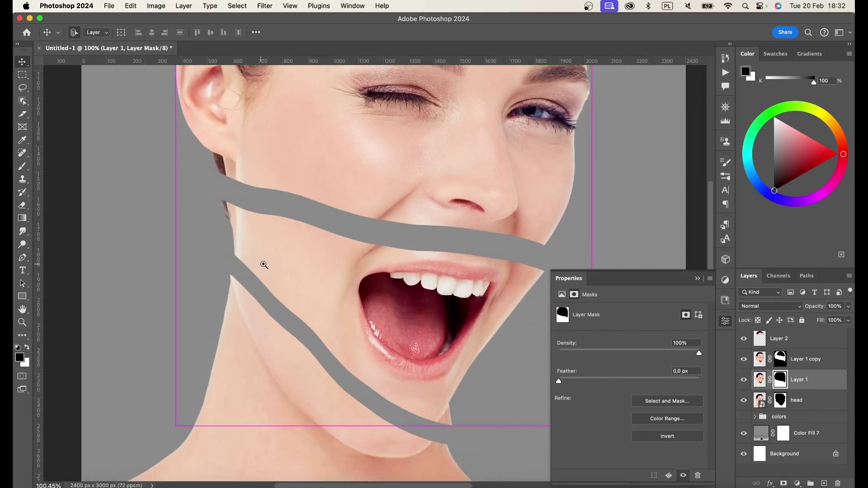
scroll(254, 266, up, 1)
click(806, 400)
scroll(451, 303, down, 1)
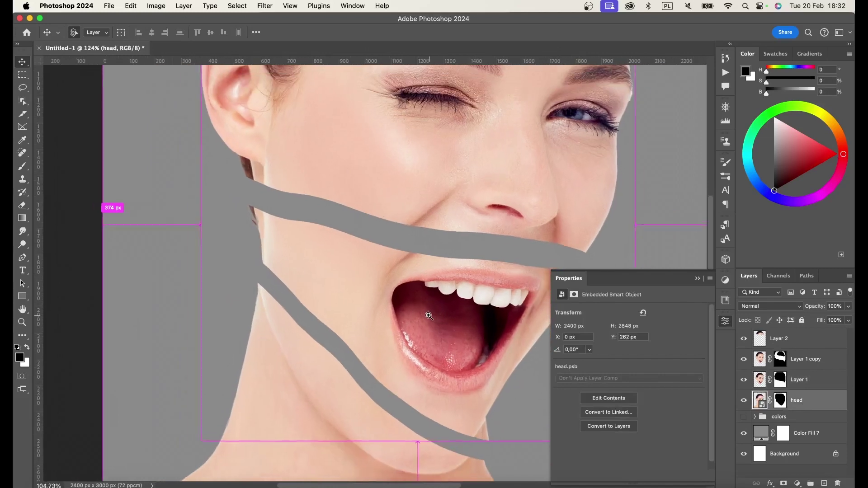
Trace a Pen path along the lower grey band, around the jaw and under the chin.
key(p)
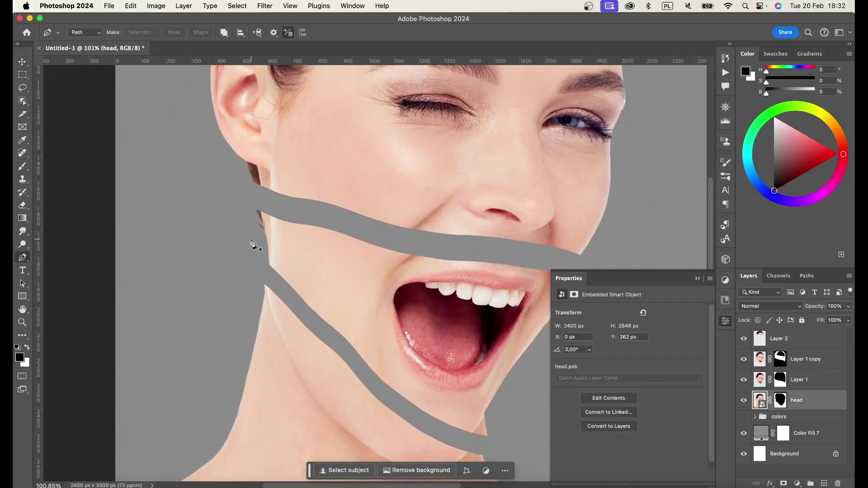
scroll(328, 270, up, 3)
scroll(355, 262, up, 3)
click(161, 358)
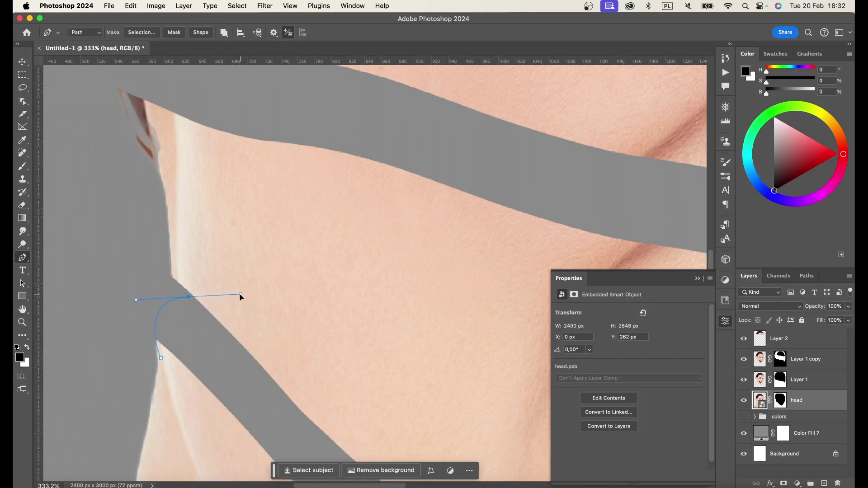
mouse_move(235, 297)
mouse_down()
mouse_move(348, 338)
mouse_move(355, 330)
mouse_up()
scroll(361, 326, down, 10)
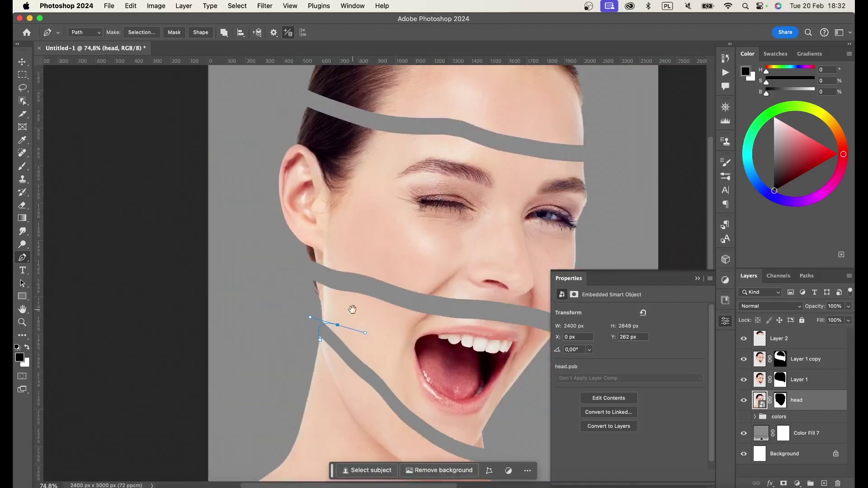
scroll(367, 344, up, 5)
click(378, 370)
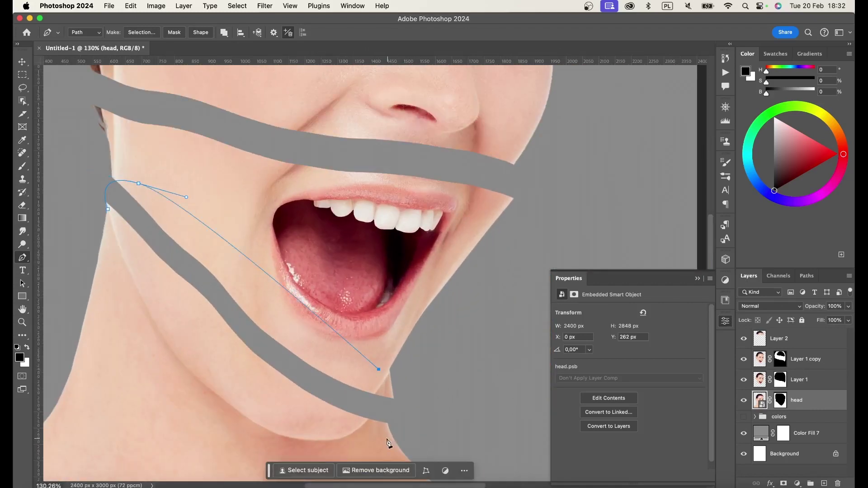
drag(381, 443, 293, 472)
drag(164, 406, 153, 409)
click(120, 277)
Restore the jaw path and convert it into a selection.
key(Return)
key(ctrl+z)
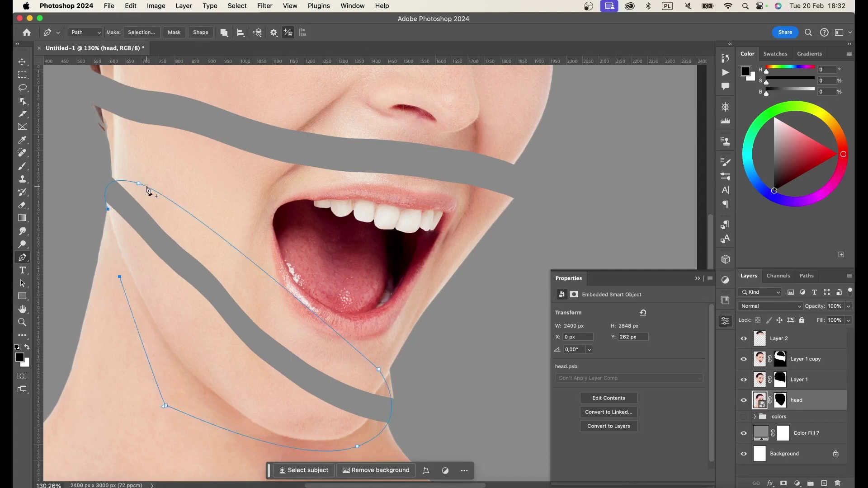
key(ctrl+Return)
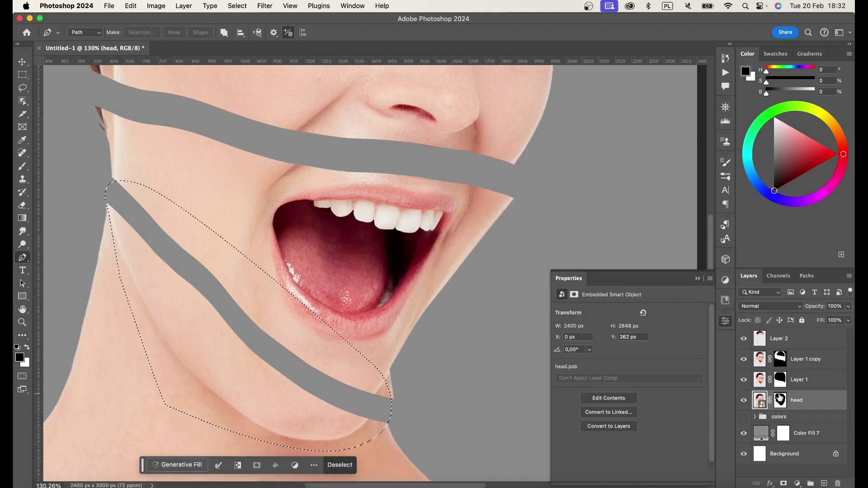
click(798, 483)
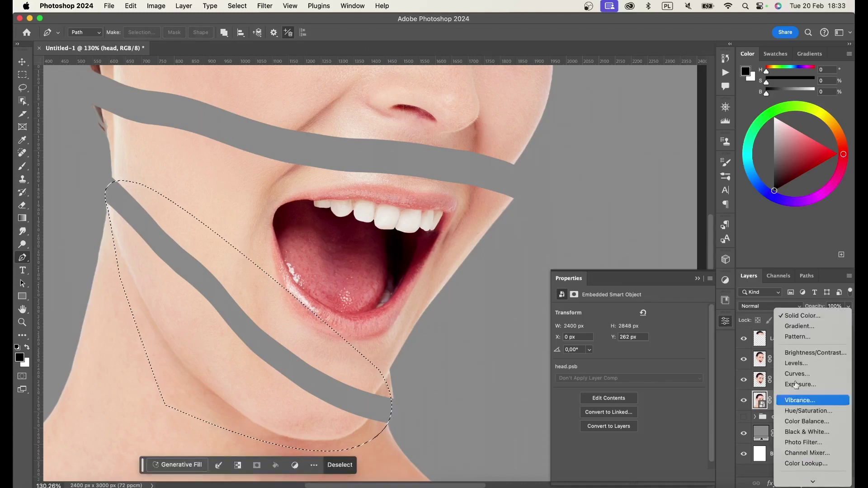
Add a white #ffffff Solid Color fill in the jaw selection and place it below the head layer.
click(791, 316)
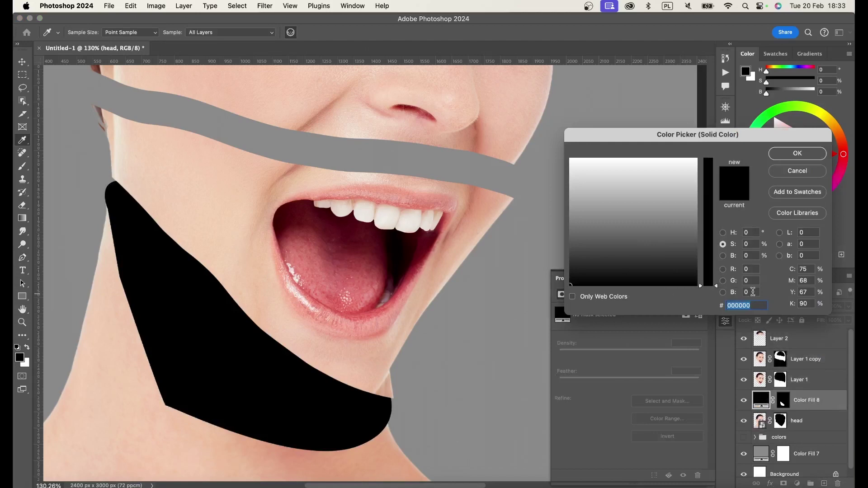
drag(664, 178, 781, 148)
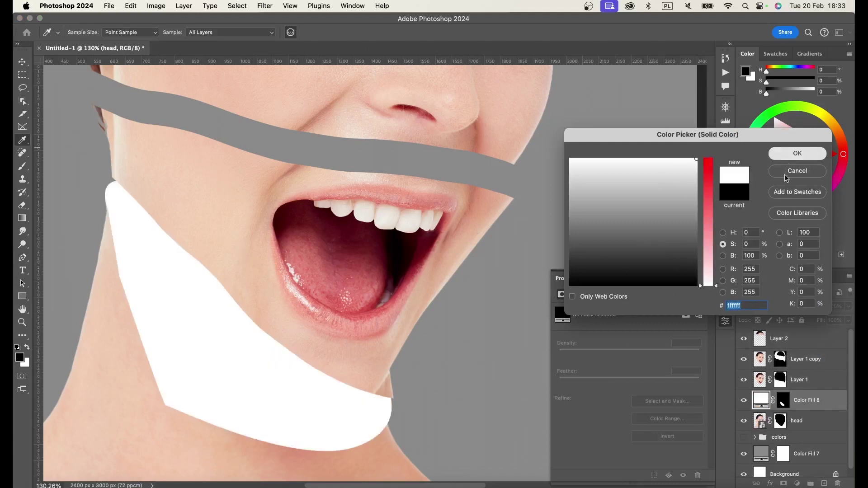
key(Return)
drag(781, 401, 781, 425)
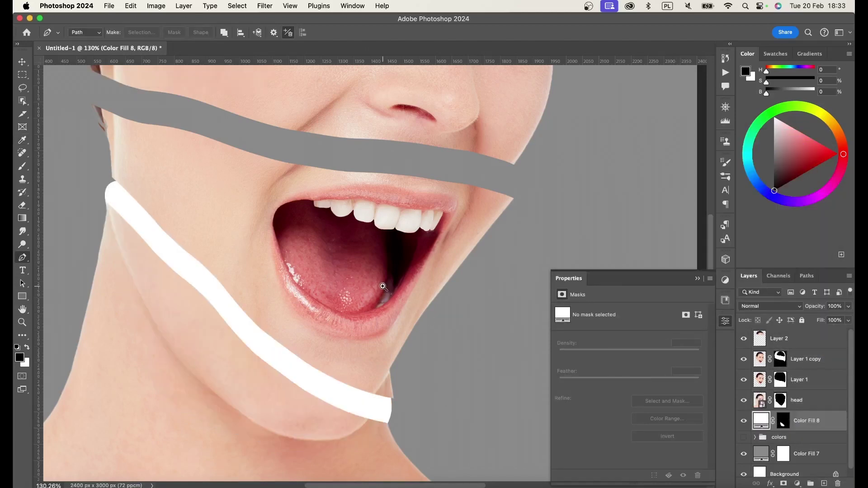
scroll(377, 287, up, 5)
scroll(381, 342, up, 3)
scroll(381, 342, down, 2)
scroll(369, 339, down, 5)
scroll(325, 335, down, 4)
scroll(312, 339, up, 4)
scroll(324, 341, up, 2)
scroll(333, 339, up, 4)
scroll(378, 349, up, 2)
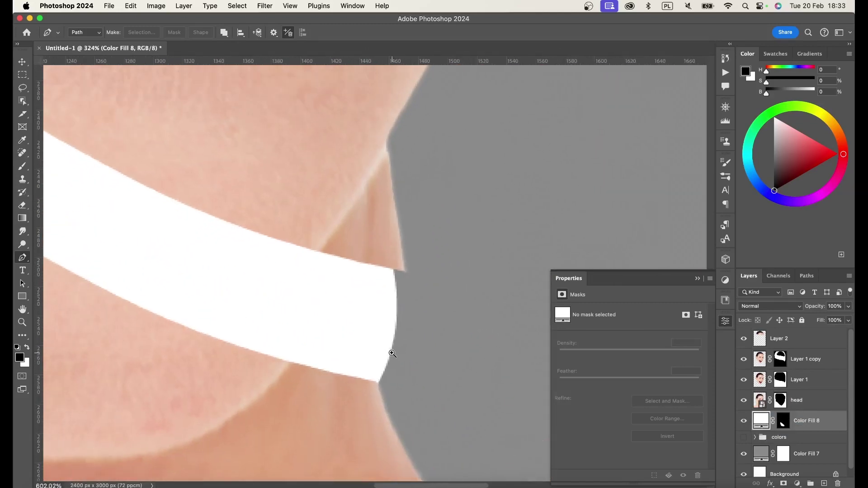
scroll(368, 352, down, 1)
click(336, 263)
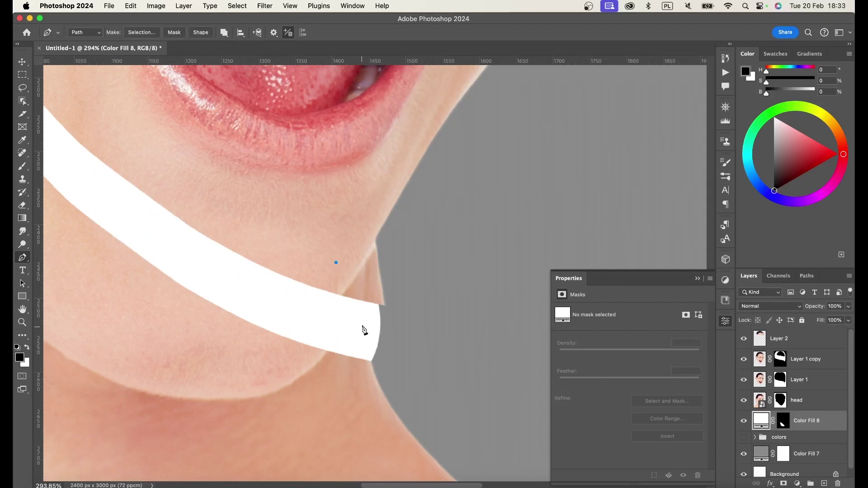
Path around the band's tip and fill that area black on the Color Fill 8 mask.
drag(362, 362, 378, 369)
drag(365, 367, 335, 399)
key(super+z)
key(super+i)
key(super+z)
key(super+Return)
click(785, 422)
key(super+BackSpace)
key(super+z)
key(alt+BackSpace)
key(super+d)
Start a new curved path near the chin, undoing misplaced anchors.
mouse_move(378, 269)
mouse_down()
mouse_move(321, 265)
mouse_move(368, 377)
mouse_up()
click(342, 387)
drag(330, 288, 258, 181)
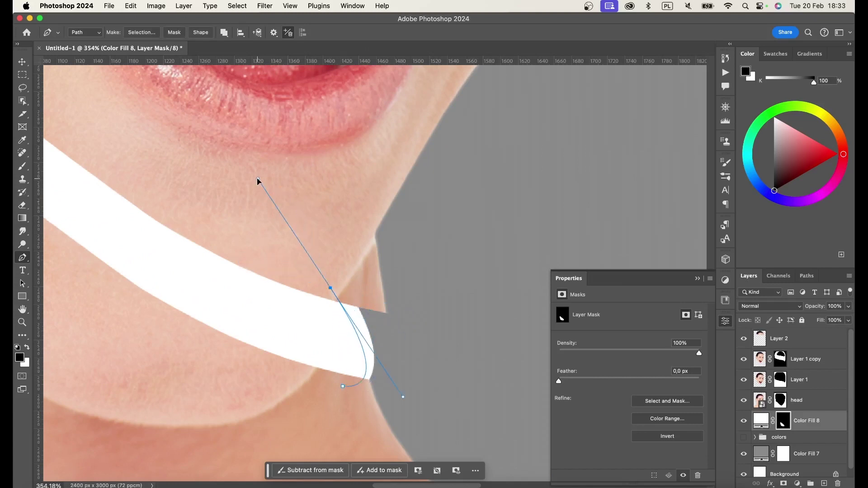
click(340, 385)
drag(340, 297, 264, 199)
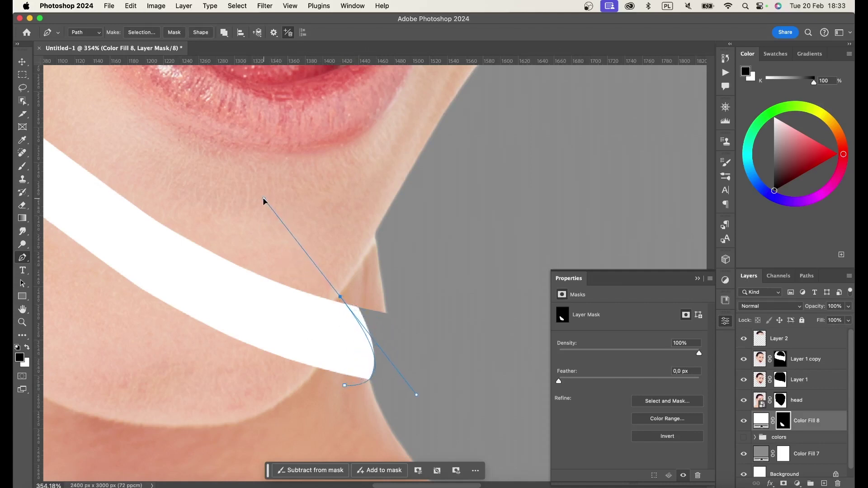
key(super+z)
key(super+z)
click(364, 385)
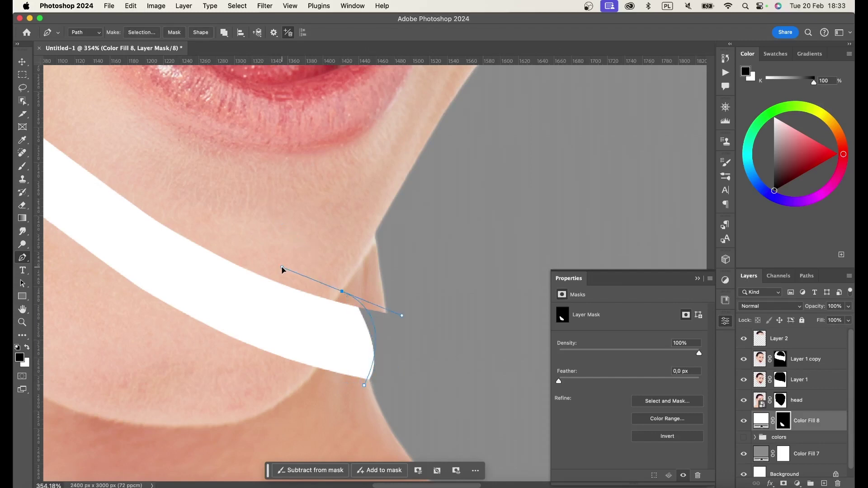
key(super+z)
scroll(380, 379, up, 5)
Close a path around the band's end and mask it out so the band stops at the jaw.
click(367, 380)
mouse_move(302, 169)
mouse_down()
mouse_move(253, 145)
mouse_move(189, 141)
mouse_move(169, 112)
mouse_up()
key(super+z)
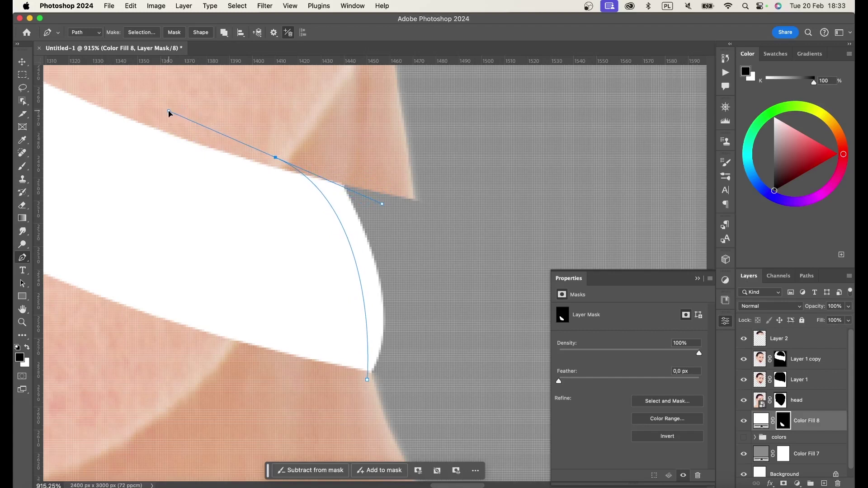
drag(425, 118, 555, 203)
drag(367, 381, 370, 381)
click(370, 381)
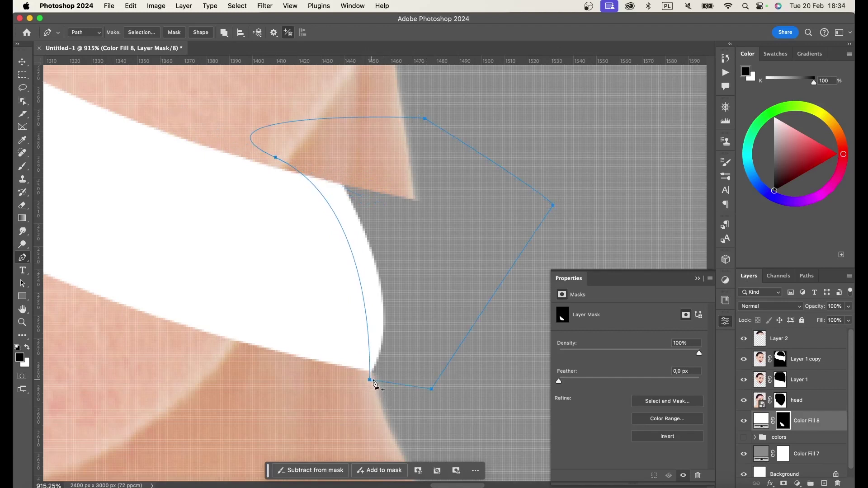
drag(415, 354, 373, 351)
key(ctrl+Return)
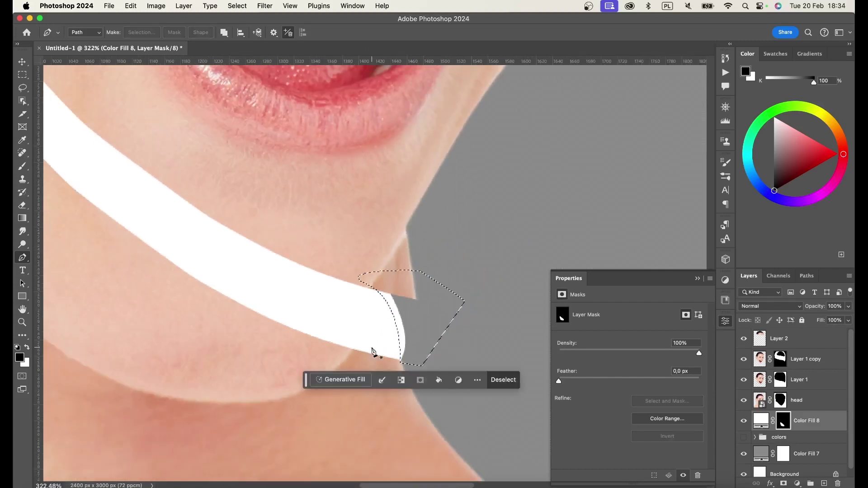
key(alt+BackSpace)
key(ctrl+d)
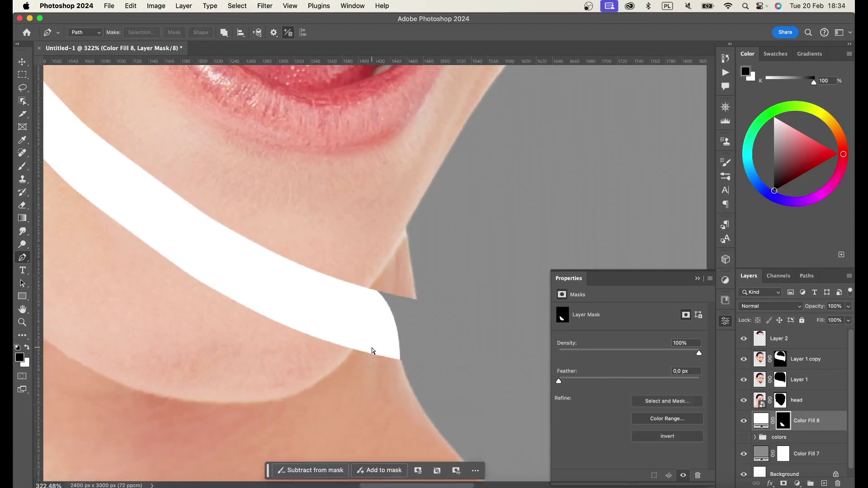
mouse_move(442, 294)
mouse_down()
mouse_move(391, 296)
mouse_move(426, 281)
mouse_up()
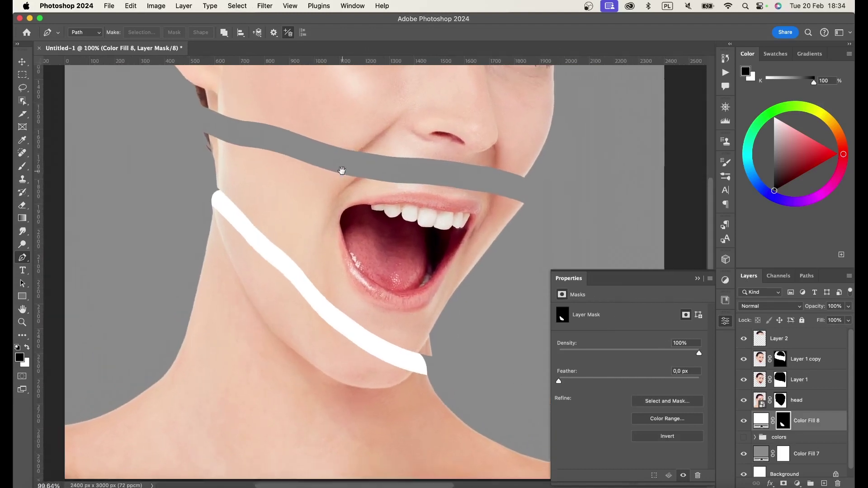
scroll(339, 178, up, 5)
scroll(310, 180, up, 5)
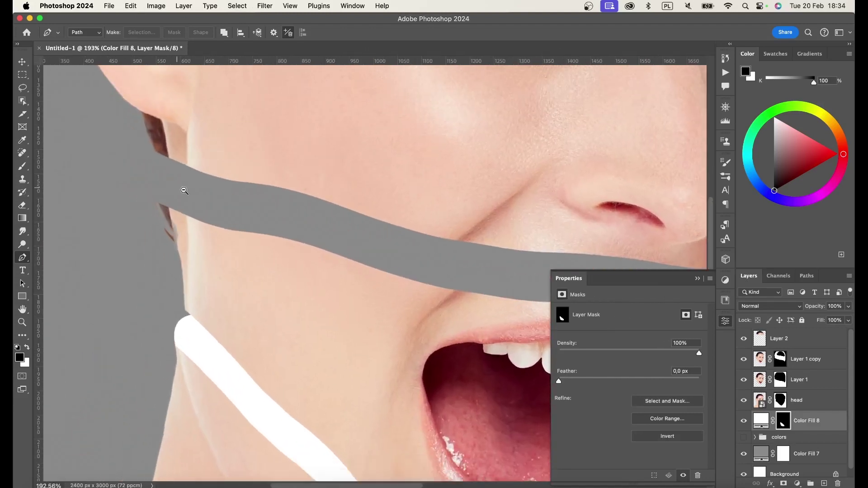
Paint black on the Layer 1 mask over the dark hair edge beside the left cheek.
scroll(194, 183, up, 2)
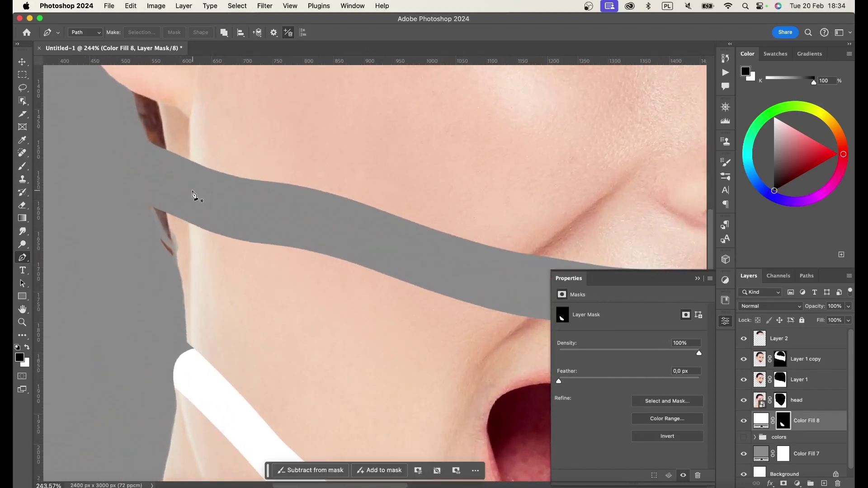
click(171, 226)
key(super+z)
click(781, 400)
key(b)
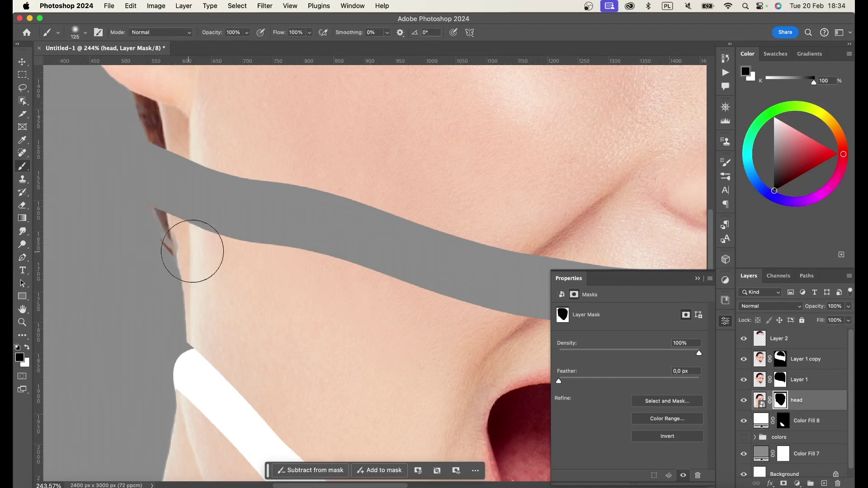
click(748, 399)
click(787, 379)
drag(126, 251, 130, 223)
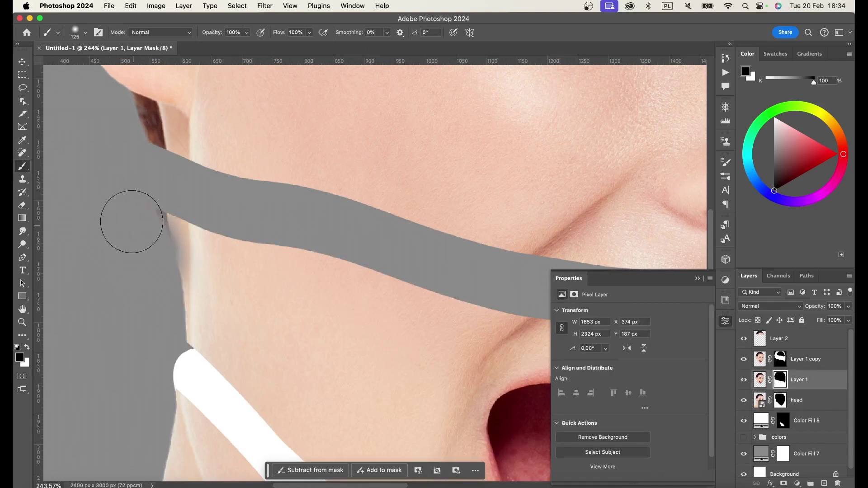
Switch the brush to a hard-edged round tip.
click(77, 34)
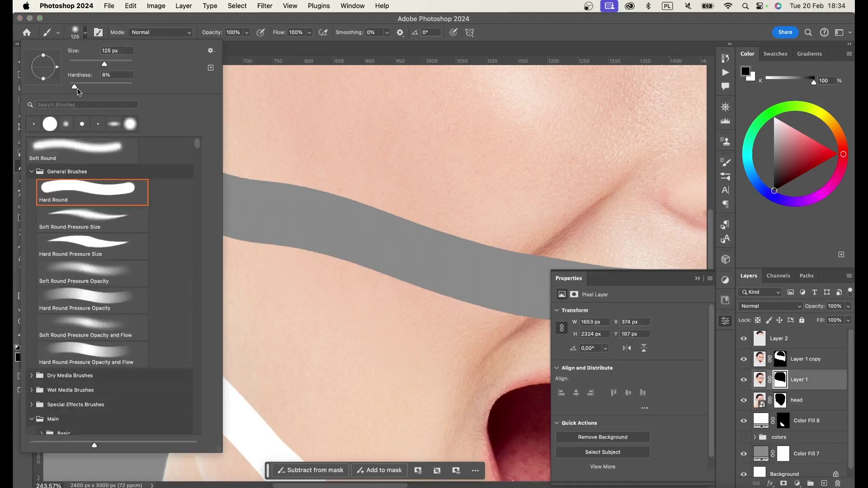
click(102, 194)
key(Return)
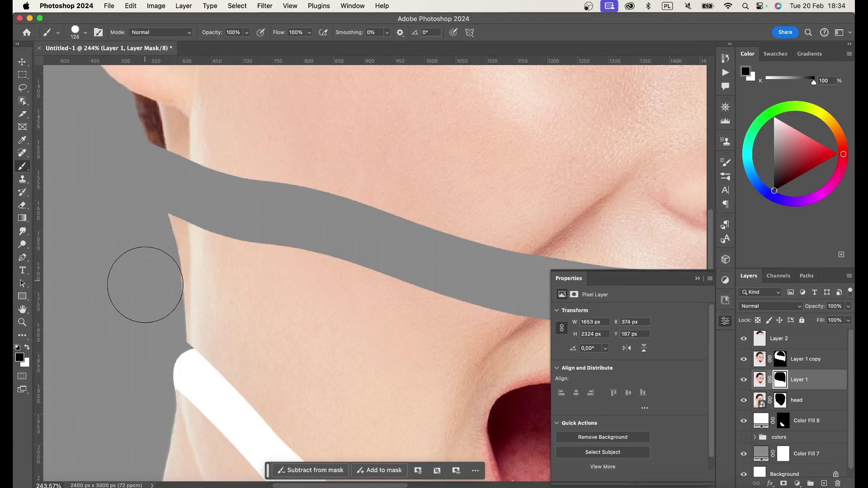
scroll(98, 248, down, 5)
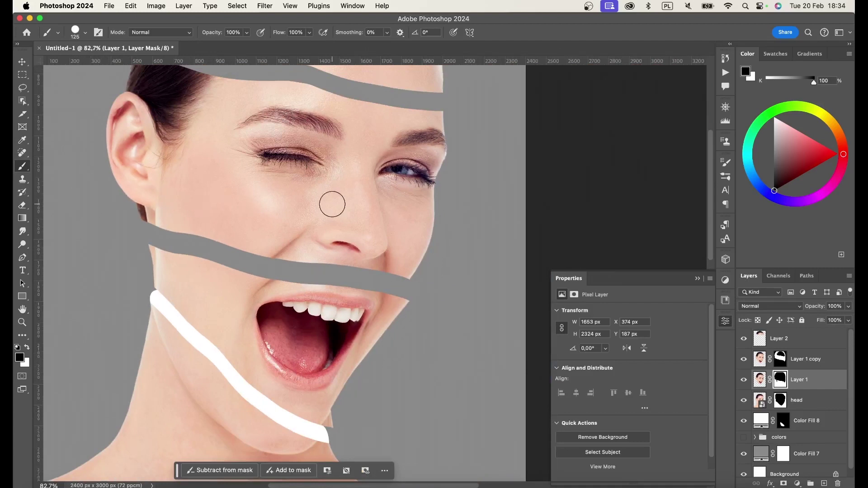
With a 60 px brush, paint out the dark cheek strip on the Layer 1 copy mask.
click(780, 359)
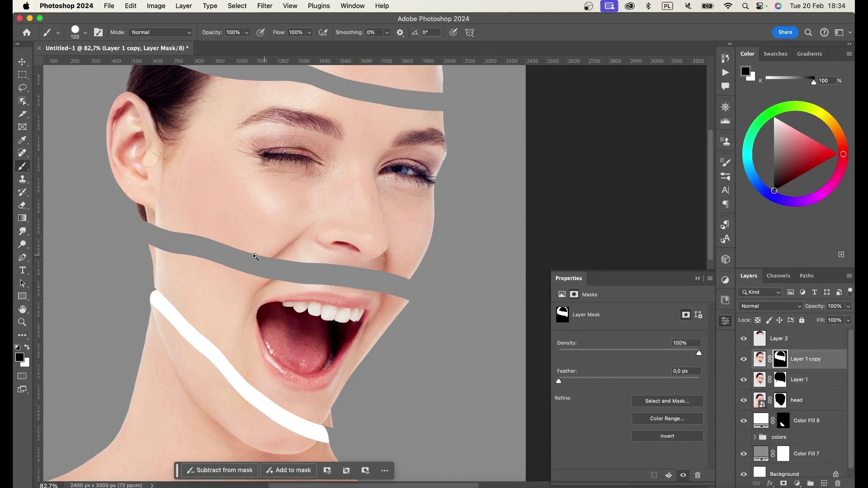
scroll(152, 226, up, 5)
key(bracketleft)
key(bracketleft)
key(bracketleft)
key(bracketleft)
key(bracketleft)
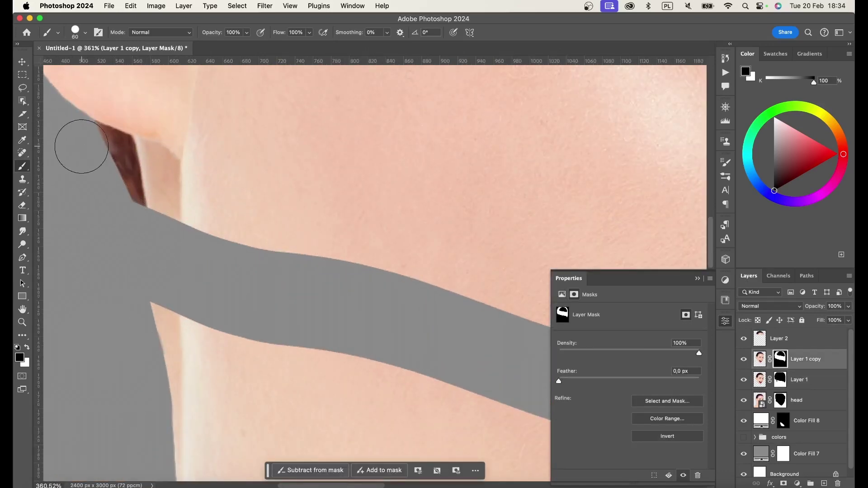
drag(78, 145, 121, 232)
scroll(125, 236, down, 5)
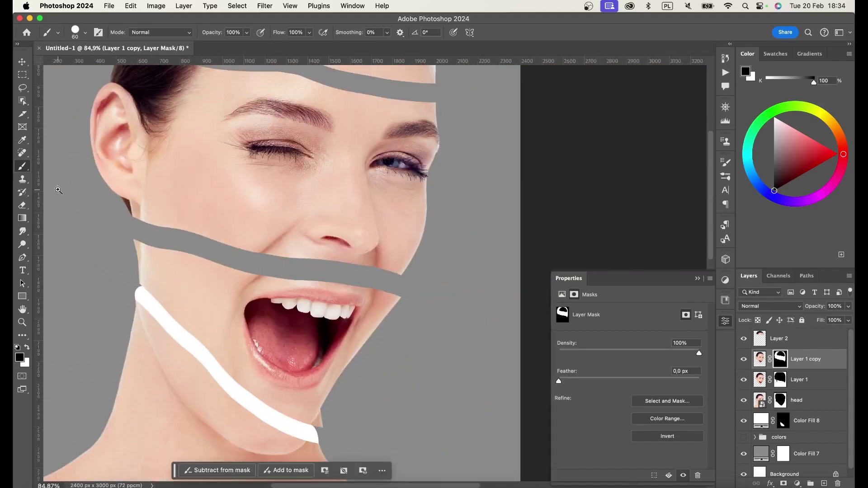
scroll(97, 165, down, 3)
scroll(144, 184, up, 1)
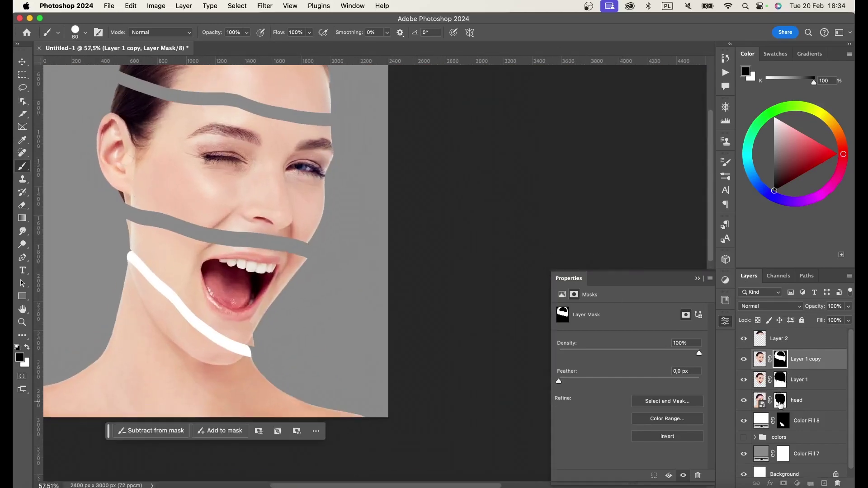
click(799, 423)
Trace a pen path around the grey band crossing the lower face.
key(p)
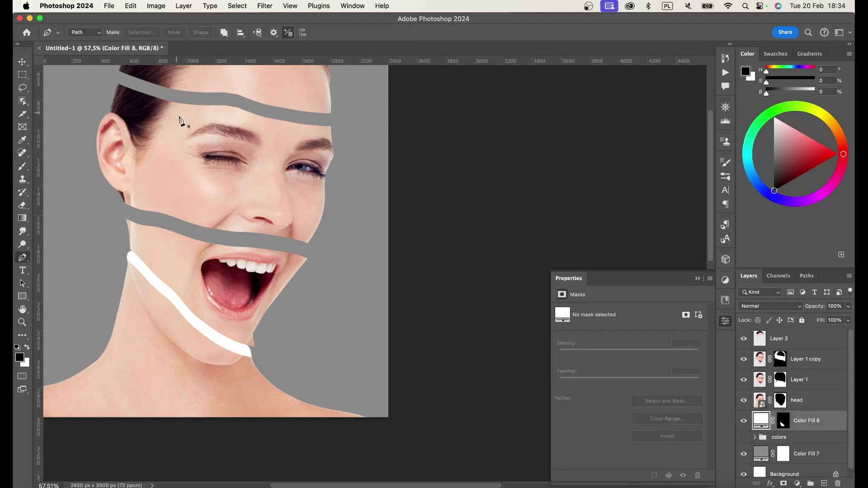
scroll(127, 202, up, 5)
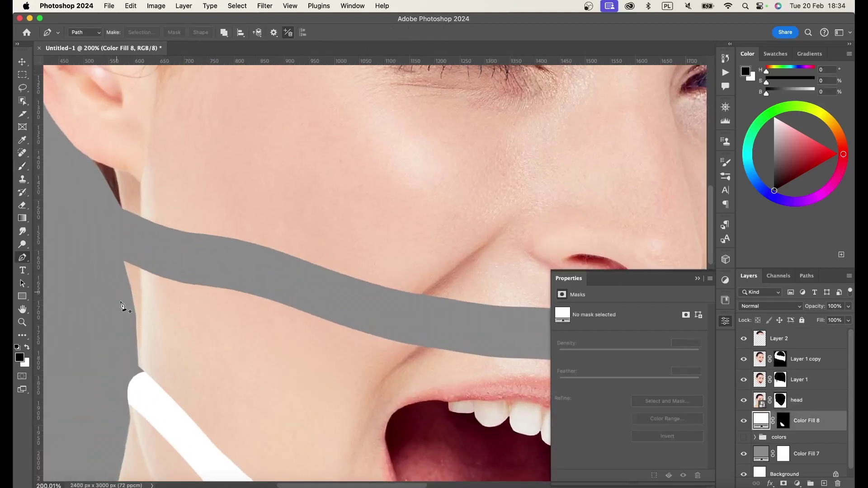
click(135, 276)
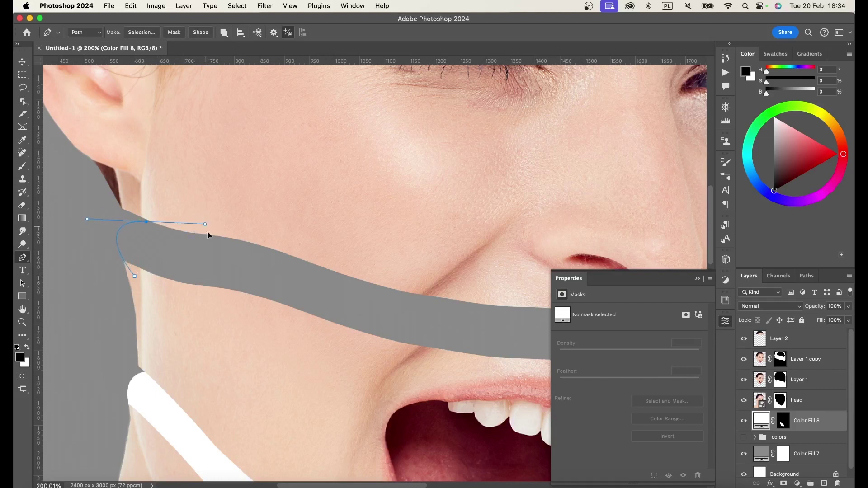
drag(280, 220, 488, 210)
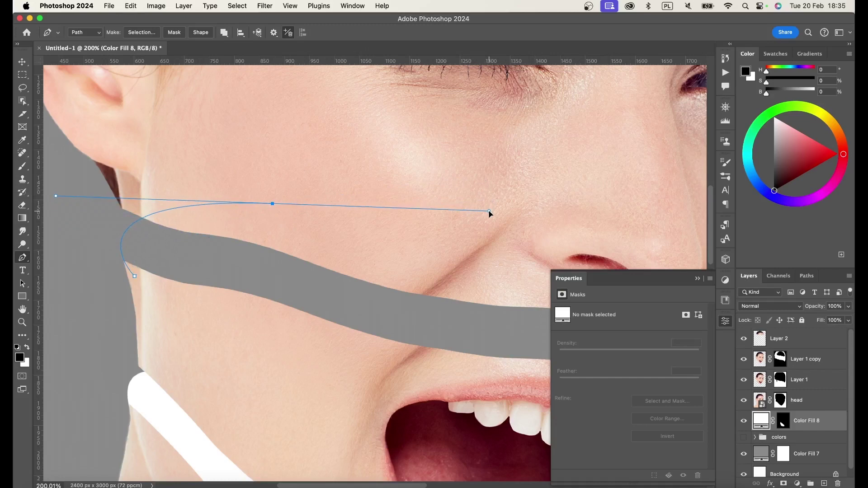
scroll(480, 209, down, 5)
drag(366, 171, 234, 135)
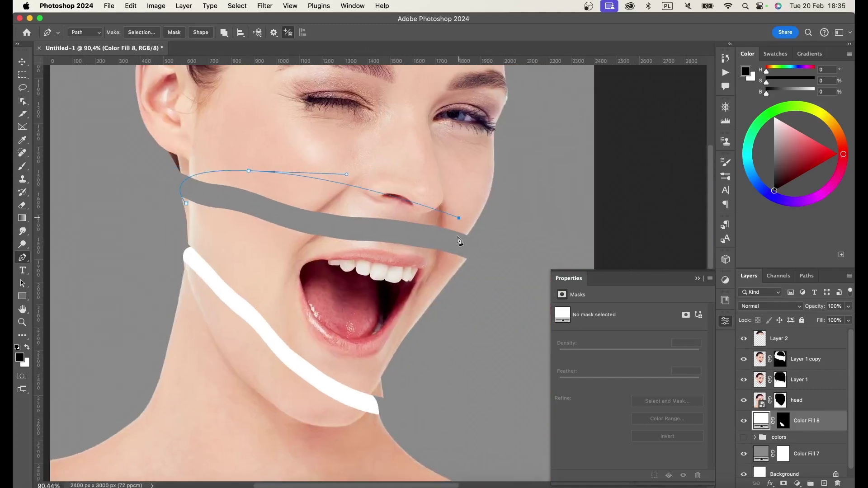
drag(457, 260, 442, 270)
key(ctrl+z)
key(ctrl+z)
scroll(446, 260, up, 5)
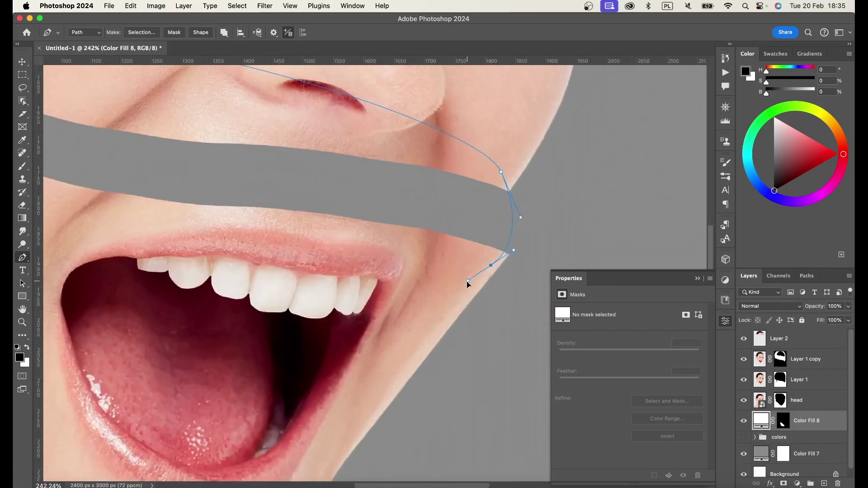
mouse_move(447, 279)
mouse_down()
mouse_move(448, 303)
mouse_move(440, 294)
mouse_move(370, 336)
mouse_up()
scroll(370, 336, down, 5)
click(223, 262)
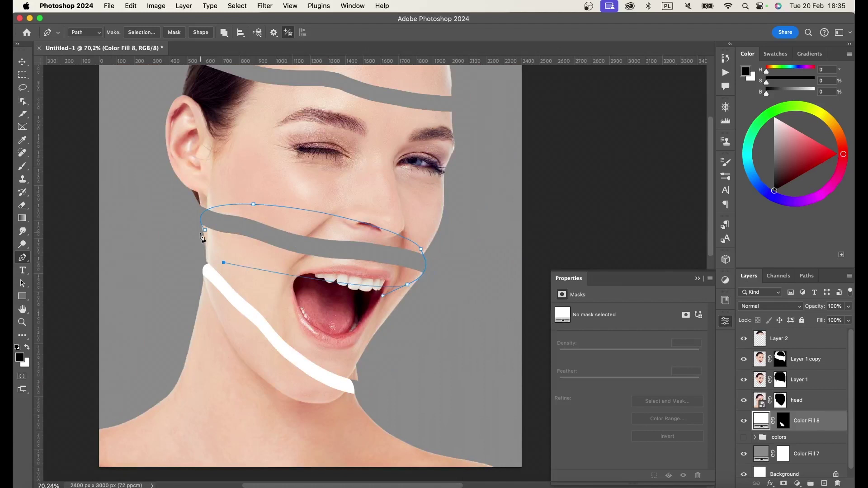
Turn the path into a selection and fill it with a black Solid Color layer.
key(ctrl+Return)
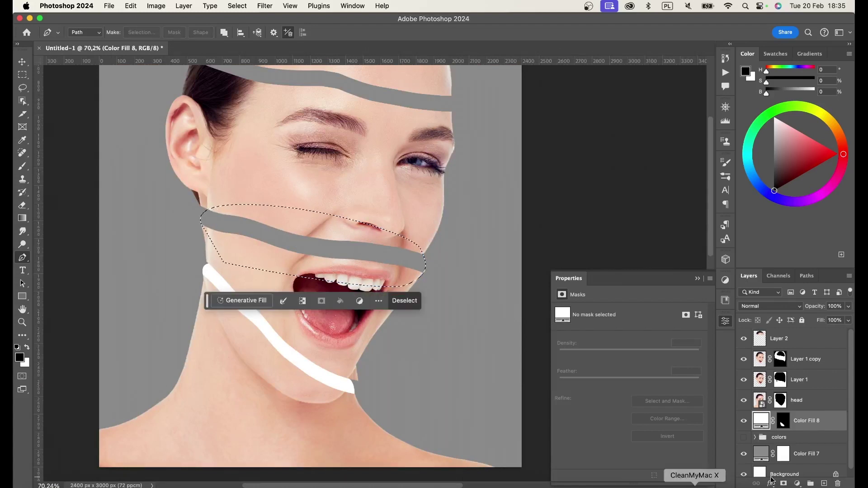
click(798, 484)
click(800, 315)
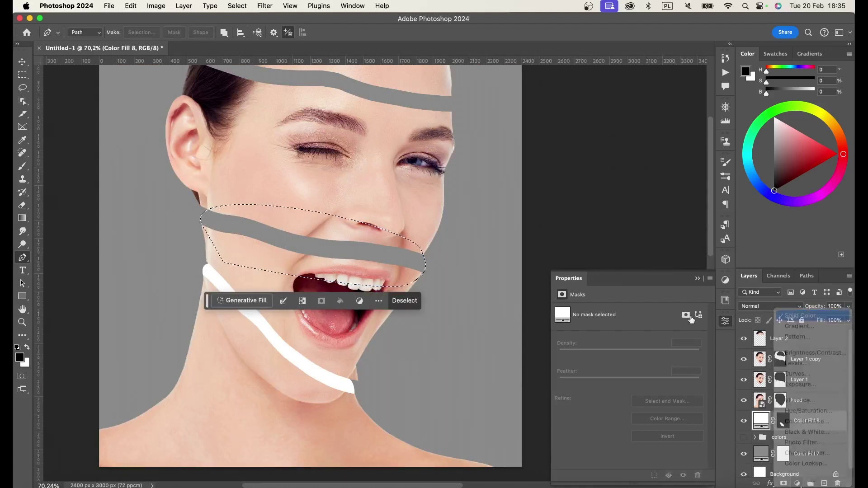
click(797, 153)
key(p)
drag(459, 263, 513, 271)
scroll(330, 267, up, 3)
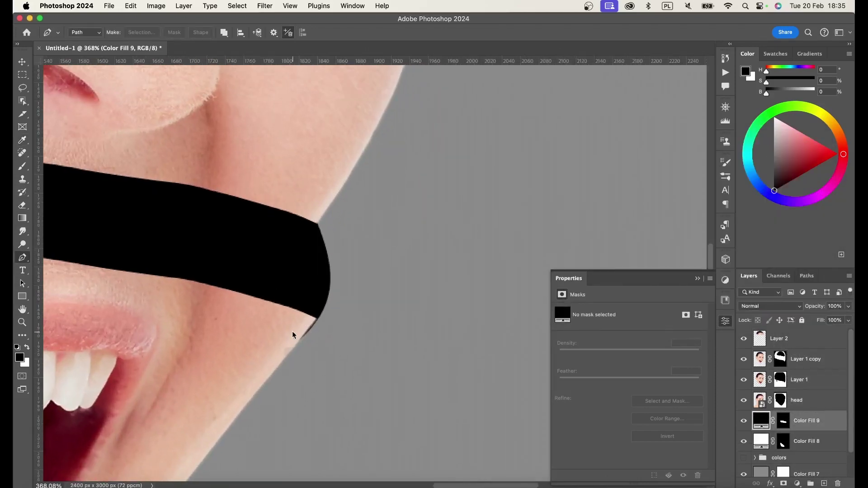
Sketch a first outline at the band's right tip and target the Color Fill 9 mask.
drag(275, 193, 174, 95)
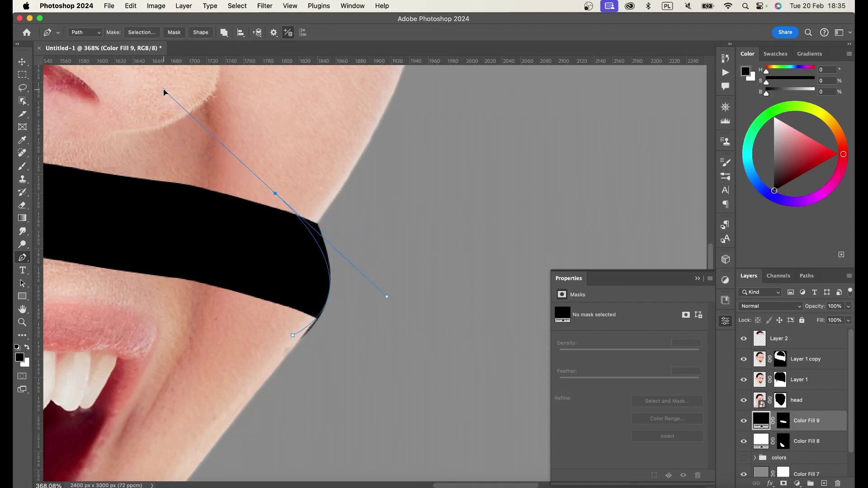
drag(174, 95, 175, 76)
drag(413, 148, 445, 300)
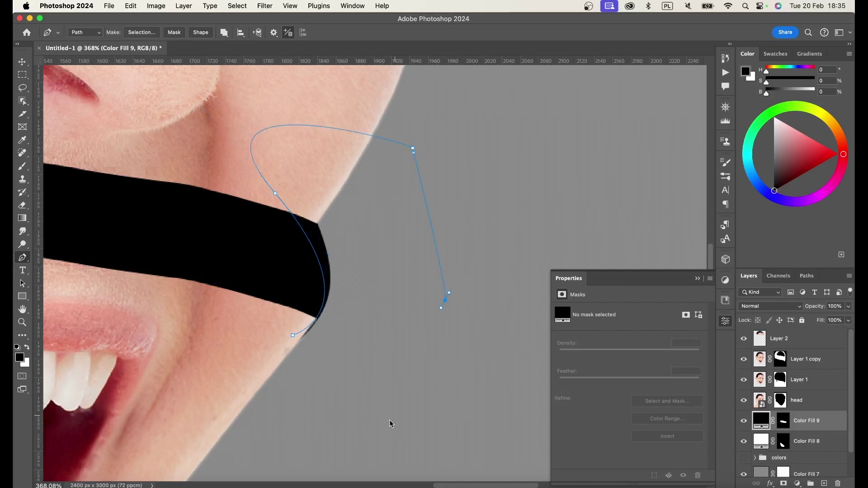
key(ctrl+Return)
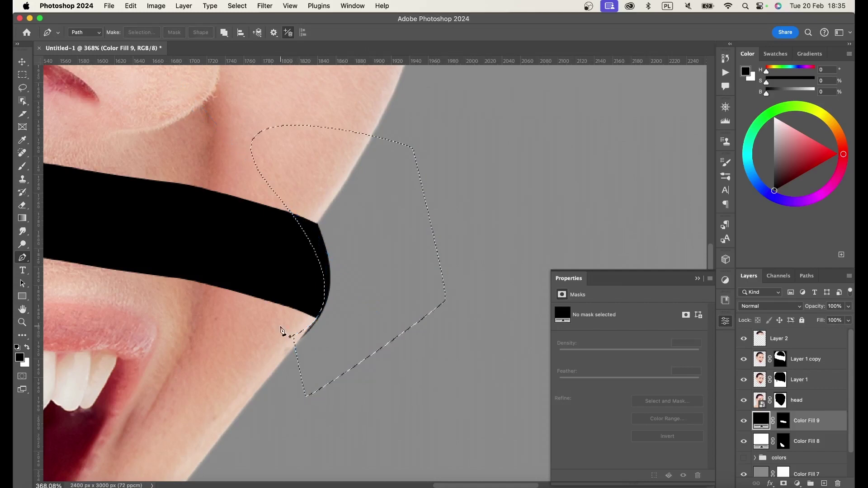
key(BackSpace)
key(Return)
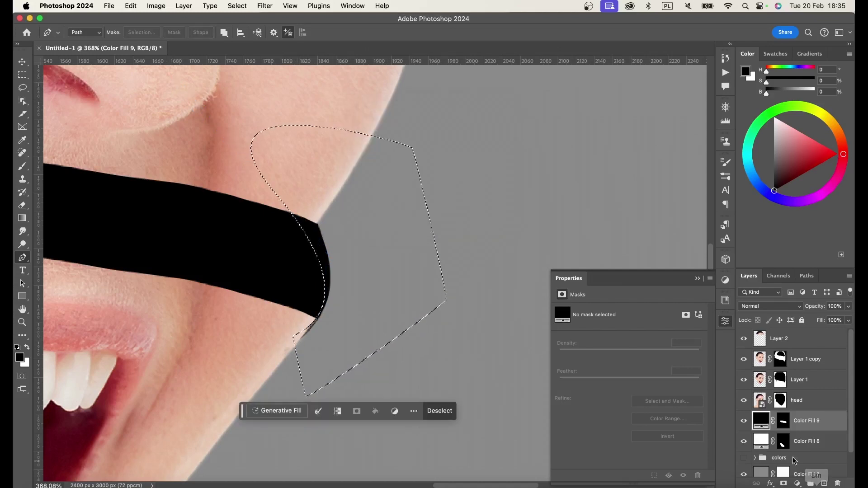
click(792, 400)
click(784, 422)
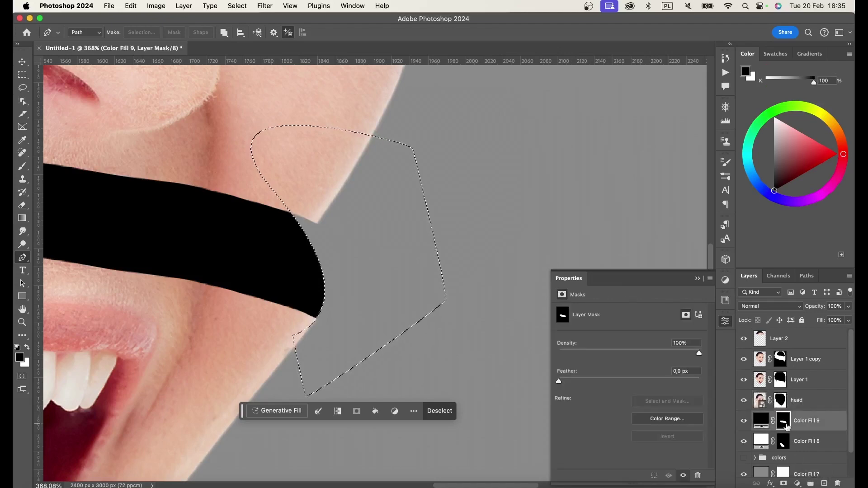
key(ctrl+d)
scroll(361, 268, down, 3)
scroll(361, 268, down, 3)
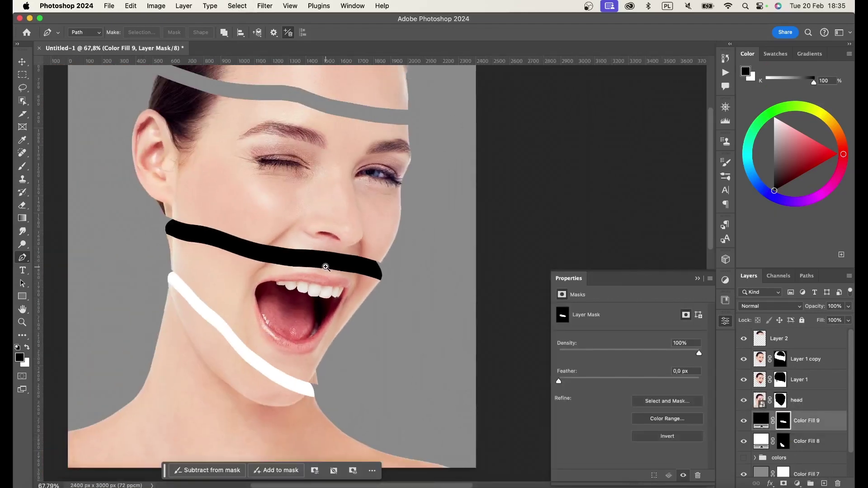
scroll(351, 250, up, 3)
scroll(393, 247, up, 2)
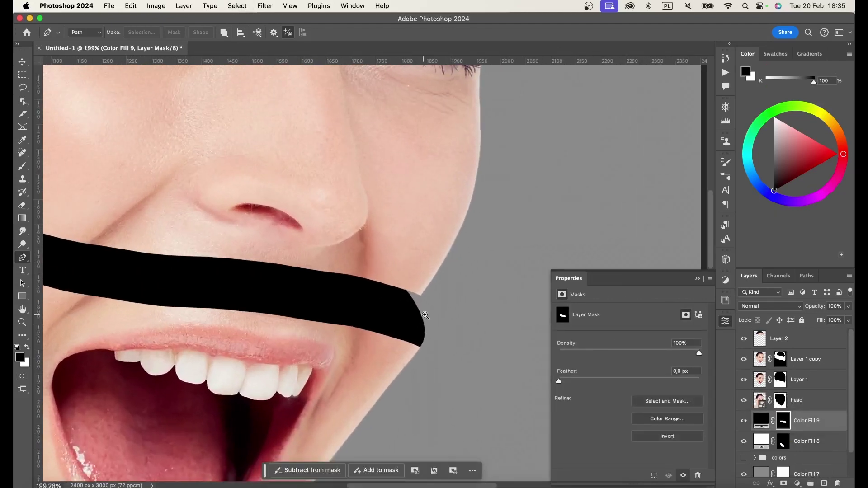
scroll(420, 294, up, 2)
Trace the band's right tip along the cheek edge and fill it out of the mask.
drag(438, 341, 431, 331)
drag(341, 244, 283, 235)
key(super+z)
click(415, 371)
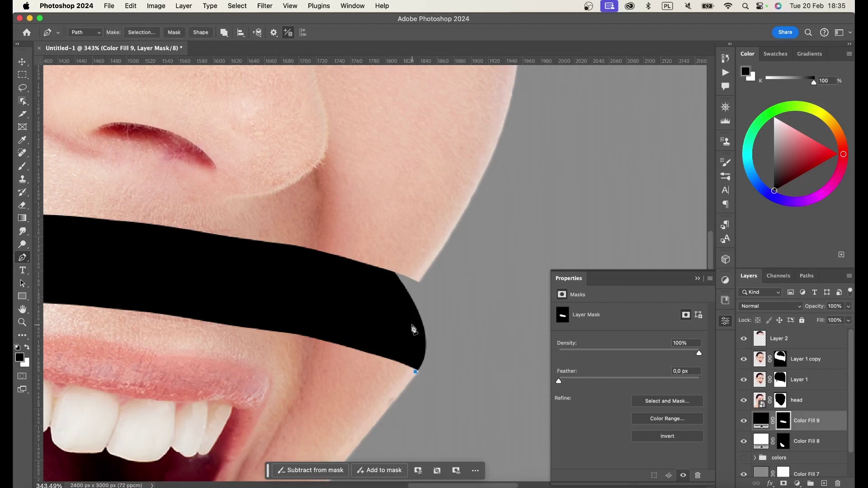
drag(382, 263, 321, 192)
click(381, 198)
click(498, 265)
click(508, 397)
key(ctrl+Return)
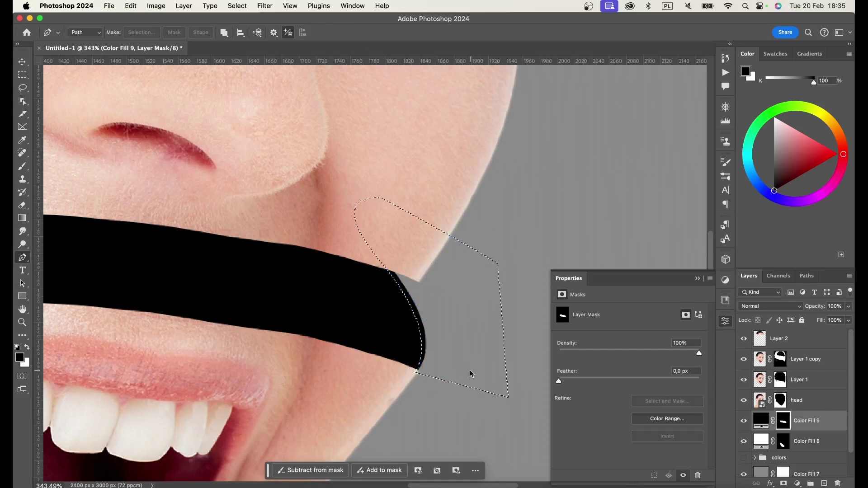
key(alt+BackSpace)
key(ctrl+d)
Brush away the leftover band tip at the jaw on the mask.
mouse_move(433, 336)
mouse_down()
mouse_move(358, 314)
mouse_move(316, 319)
mouse_move(437, 324)
mouse_up()
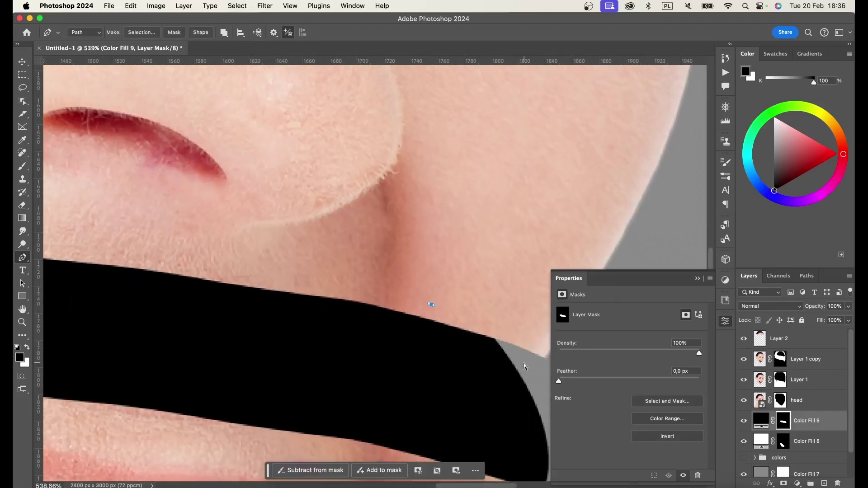
key(b)
scroll(388, 190, right, 5)
scroll(287, 188, down, 2)
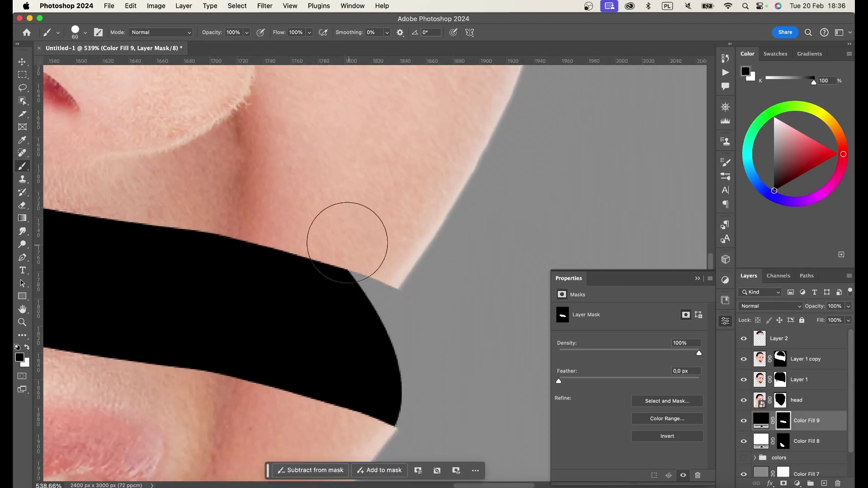
drag(340, 226, 407, 272)
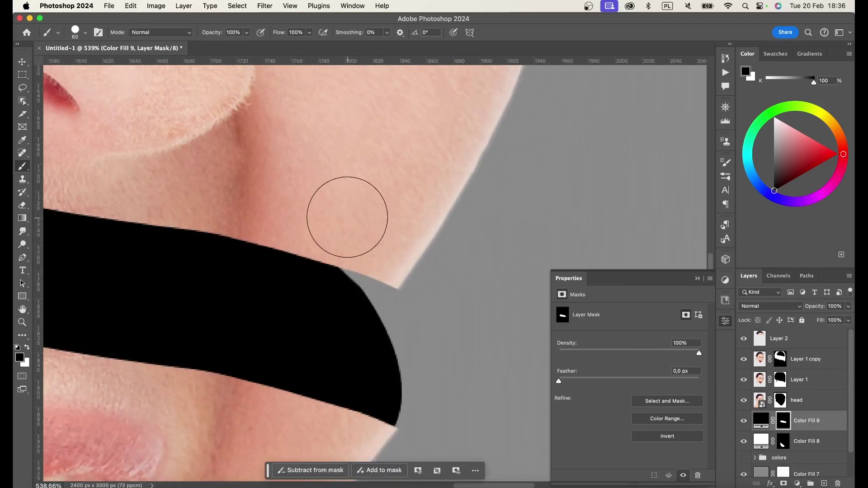
mouse_move(407, 271)
mouse_down()
mouse_move(317, 190)
mouse_move(347, 185)
mouse_up()
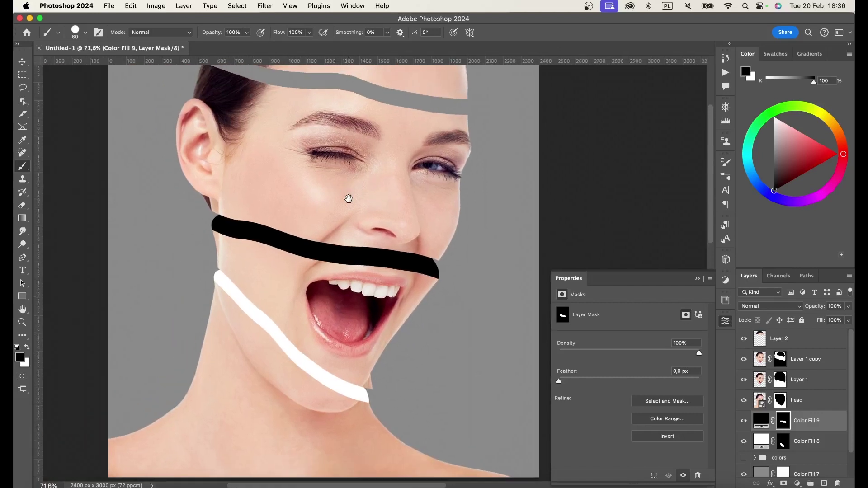
scroll(347, 185, up, 2)
scroll(349, 197, up, 3)
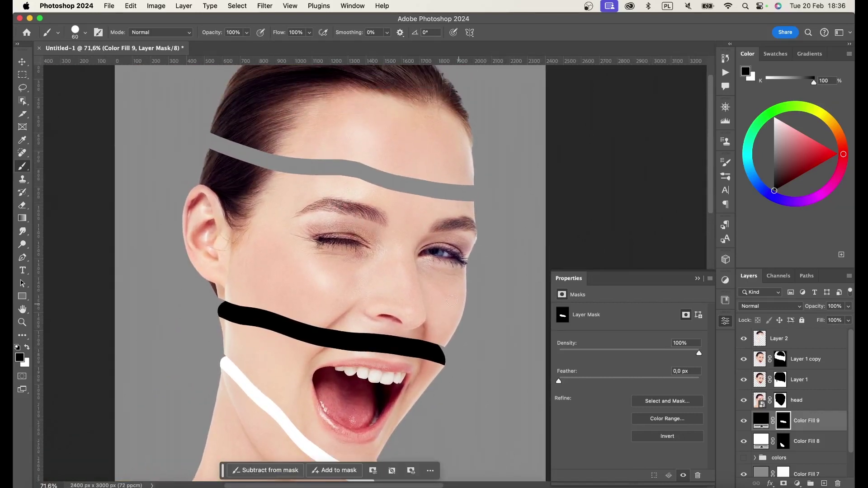
Draw a pen outline following the curve of the forehead grey strip.
key(p)
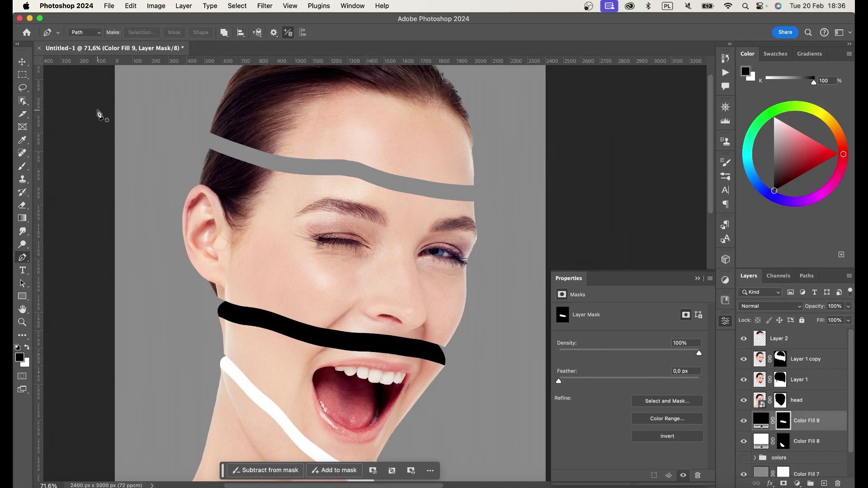
click(269, 186)
click(167, 189)
drag(234, 114, 326, 108)
drag(377, 126, 355, 118)
click(548, 178)
drag(529, 188, 569, 178)
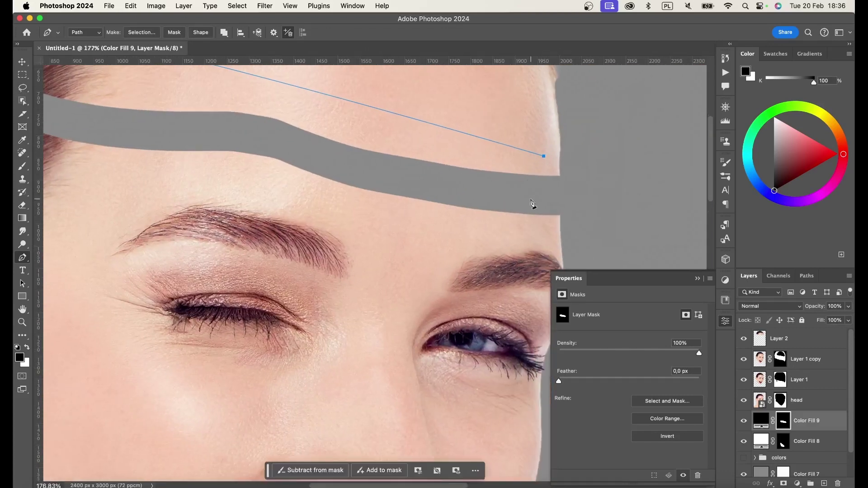
drag(523, 289, 508, 268)
key(ctrl+z)
key(ctrl+z)
drag(525, 165, 541, 163)
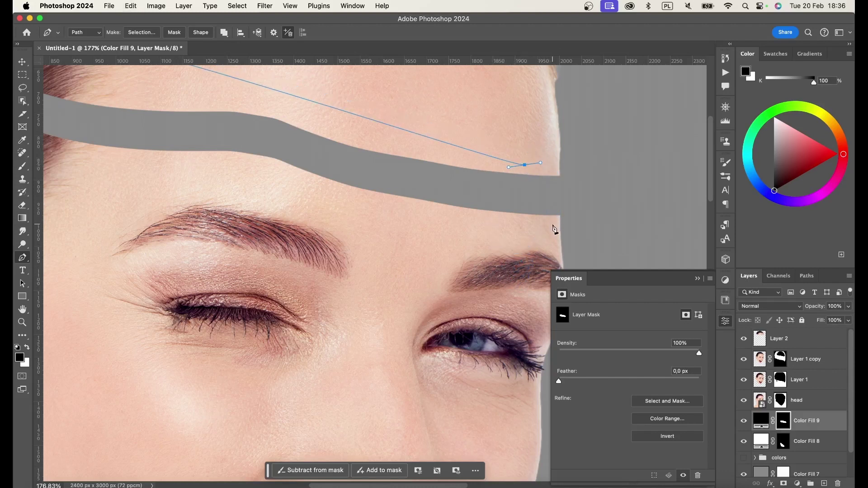
drag(539, 251, 528, 261)
drag(493, 201, 329, 180)
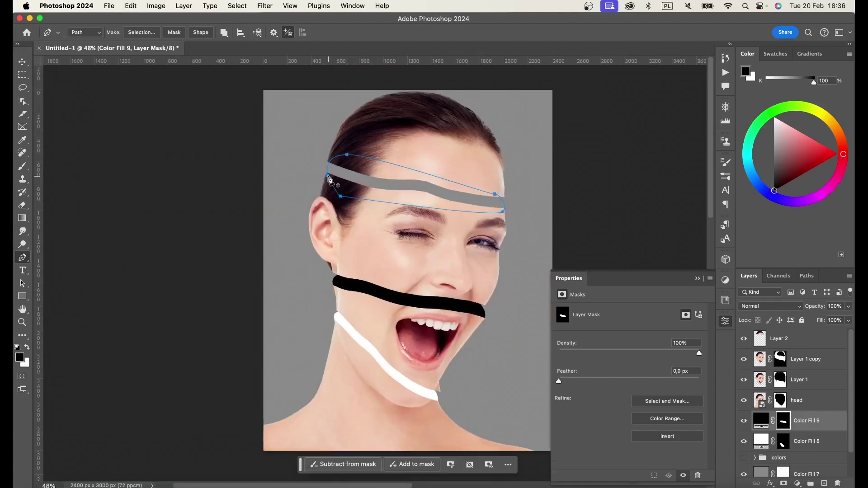
Convert the forehead outline to a selection and fill it with a black Solid Color layer.
key(ctrl+Return)
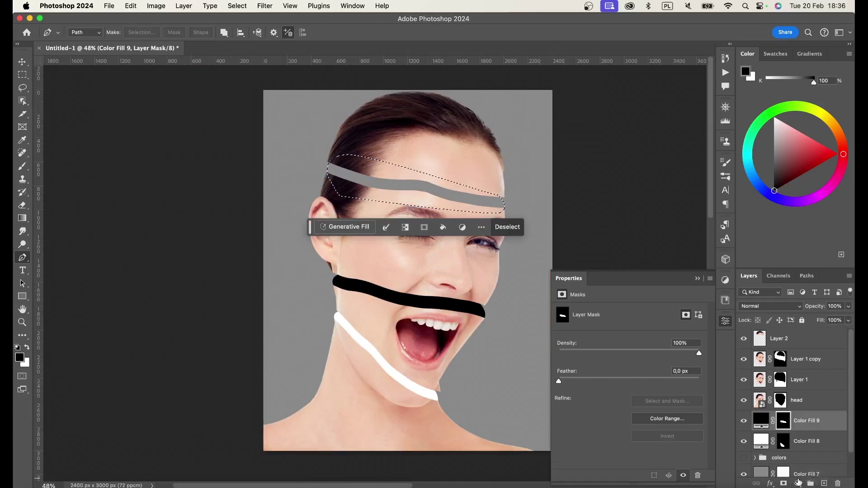
click(798, 484)
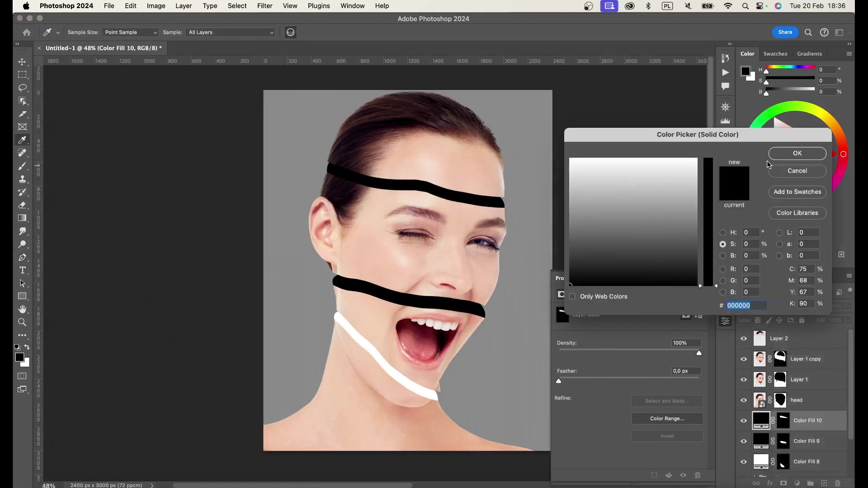
click(783, 156)
Trace a closed pen outline around the forehead band's left tip at the hairline.
key(p)
scroll(335, 181, up, 5)
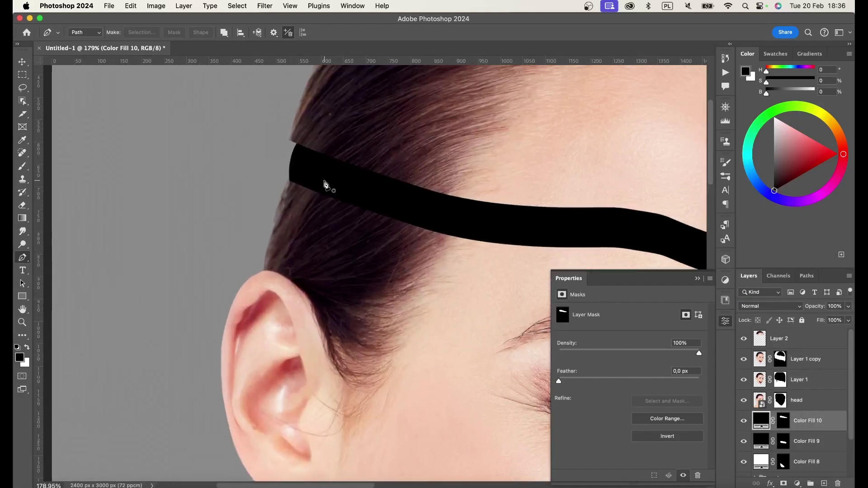
click(292, 193)
drag(365, 108, 403, 122)
key(ctrl+z)
key(ctrl+z)
click(294, 192)
drag(319, 147, 360, 140)
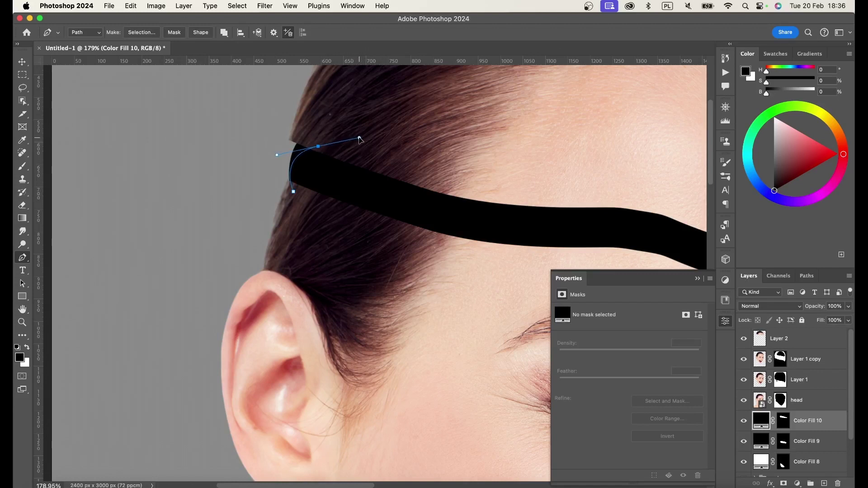
click(279, 107)
click(256, 139)
click(257, 188)
click(293, 193)
Convert the outline to a selection and fill the Color Fill 10 mask to trim the tip.
key(ctrl+Return)
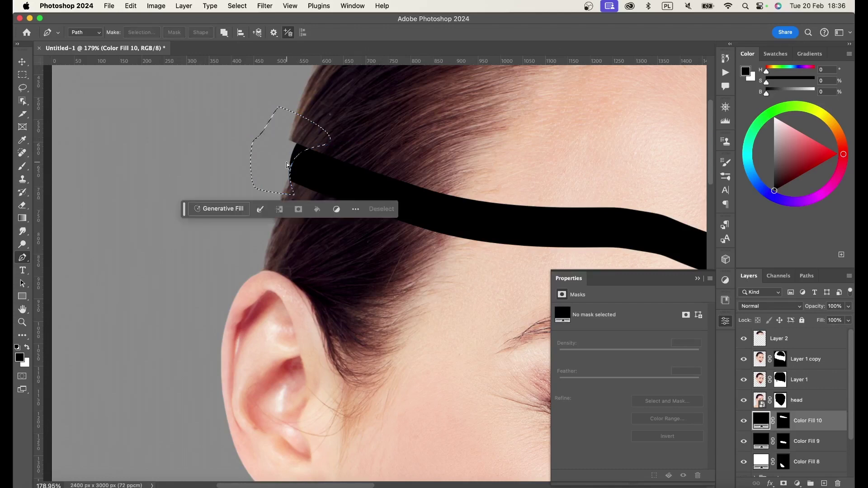
key(ctrl+d)
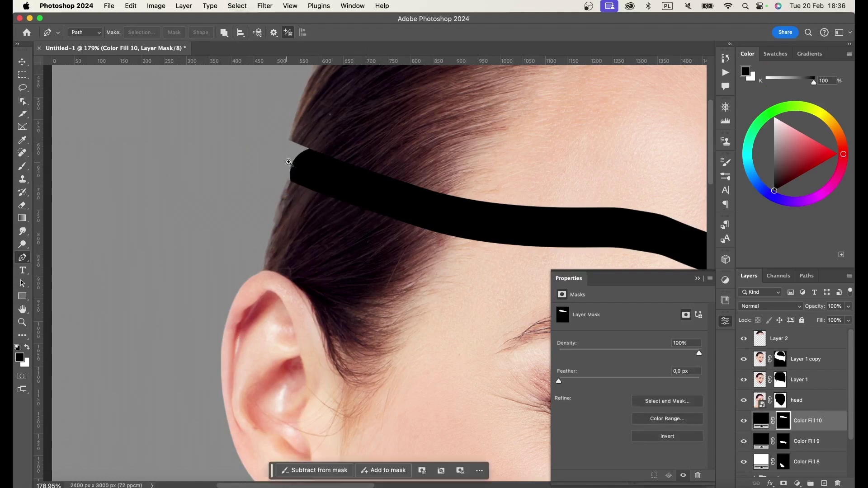
scroll(308, 164, down, 3)
scroll(315, 162, down, 2)
scroll(321, 161, down, 1)
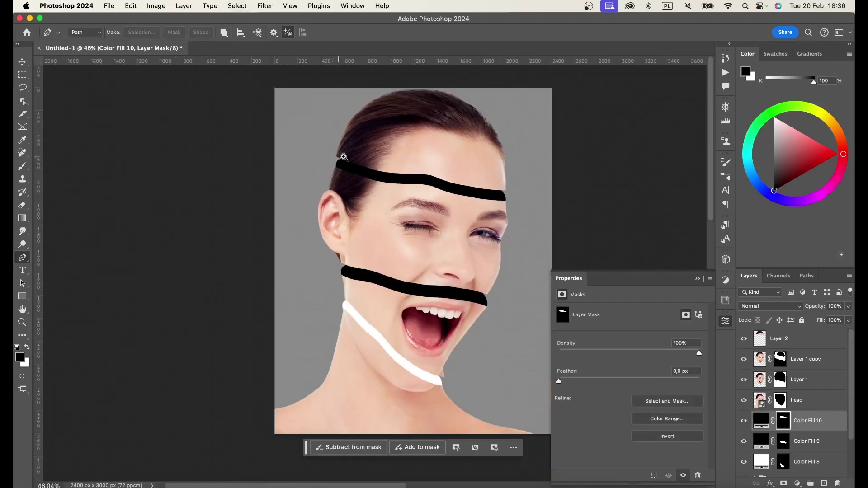
scroll(389, 150, up, 2)
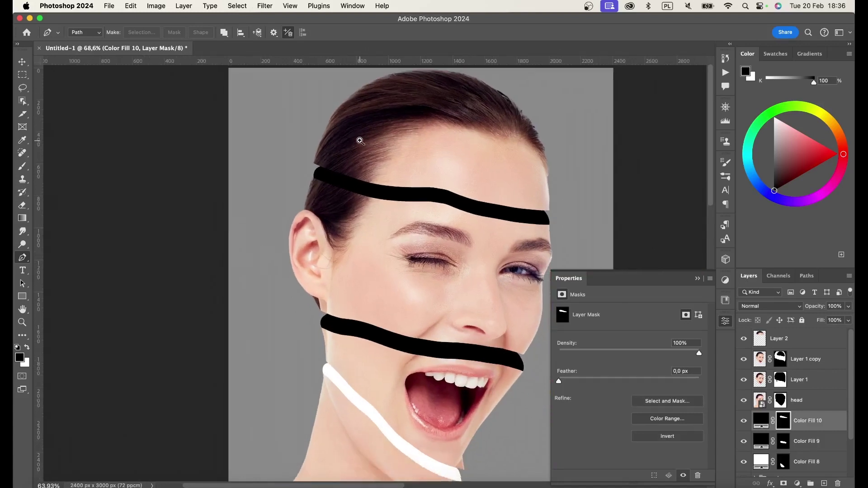
scroll(362, 142, down, 1)
scroll(380, 159, down, 1)
scroll(421, 185, down, 1)
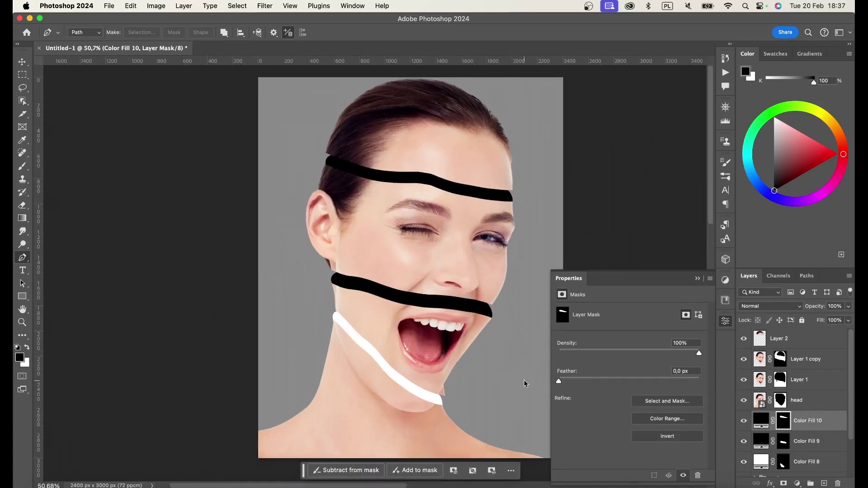
scroll(802, 426, down, 2)
Expand the pastel colours group and inspect the white band's colour, leaving it unchanged.
click(745, 451)
click(755, 451)
scroll(767, 407, down, 3)
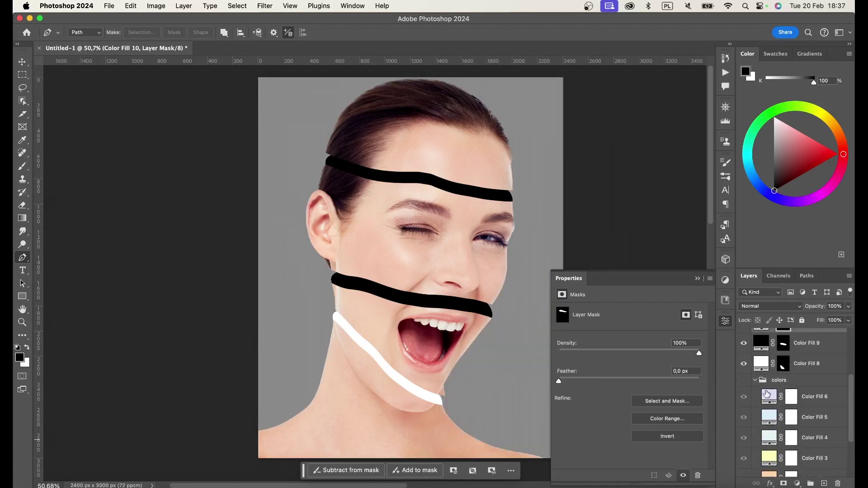
double_click(760, 364)
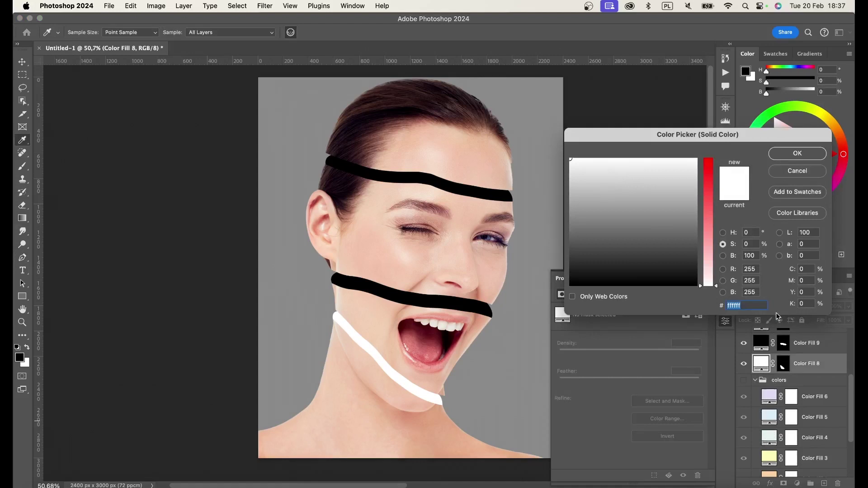
click(797, 154)
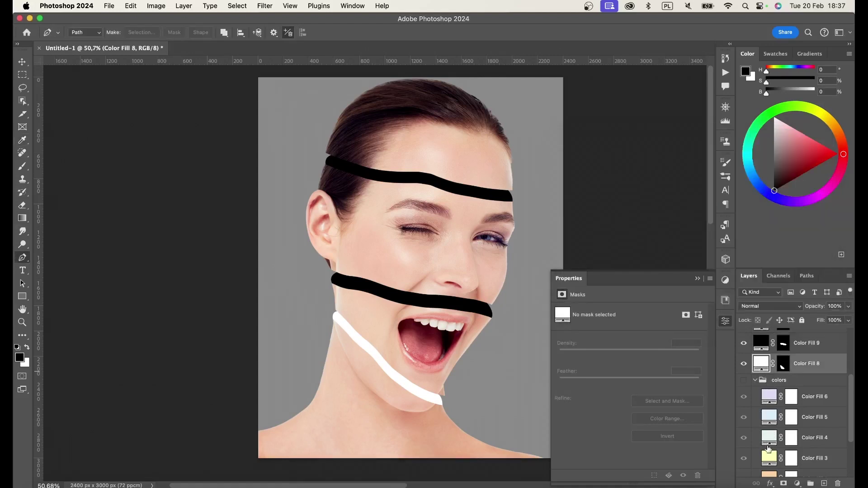
Check Color Fill 2's peach colour and keep it in its original stack position.
scroll(769, 437, down, 1)
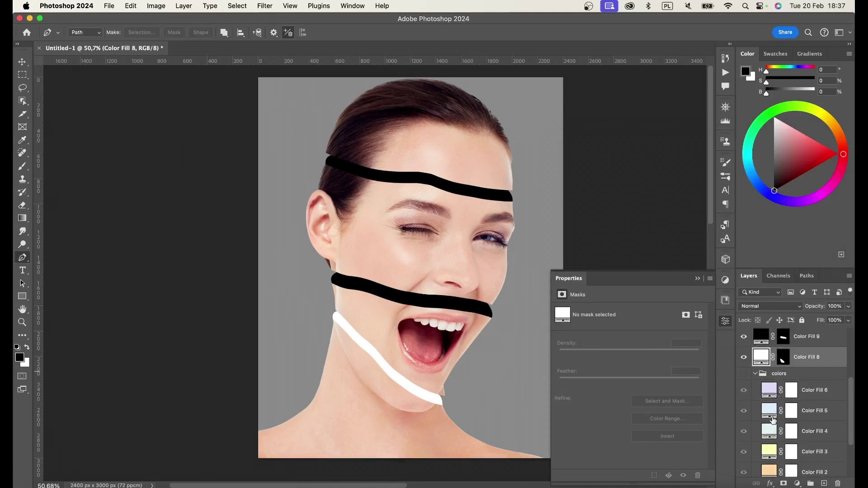
scroll(775, 425, down, 1)
scroll(775, 423, down, 4)
drag(769, 426, 786, 478)
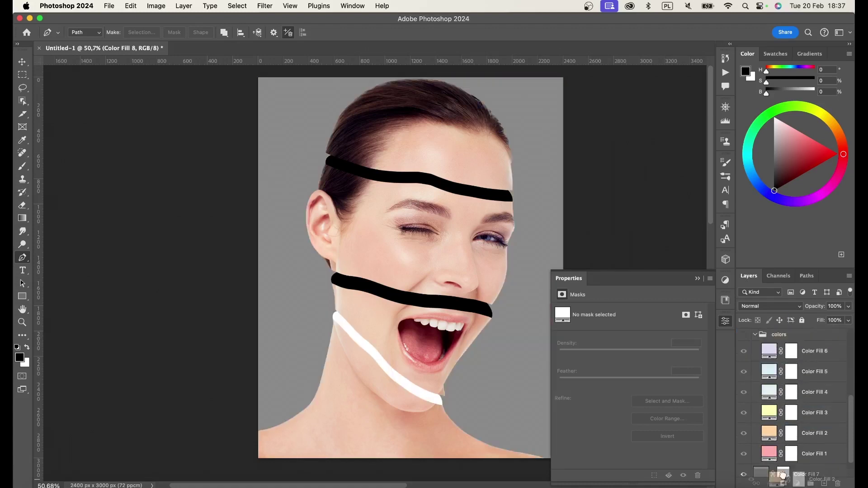
drag(785, 479, 771, 434)
double_click(769, 433)
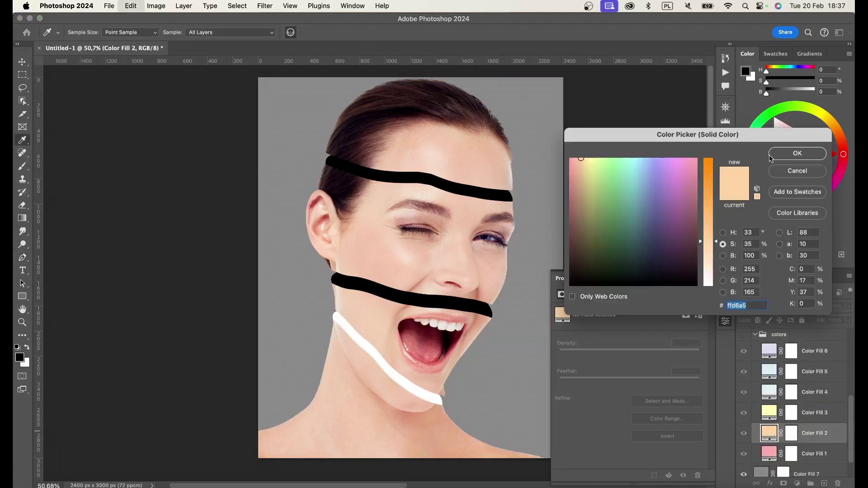
click(789, 154)
scroll(769, 398, up, 5)
Give the Color Fill 8 neck stripe a pasted peach colour.
click(761, 396)
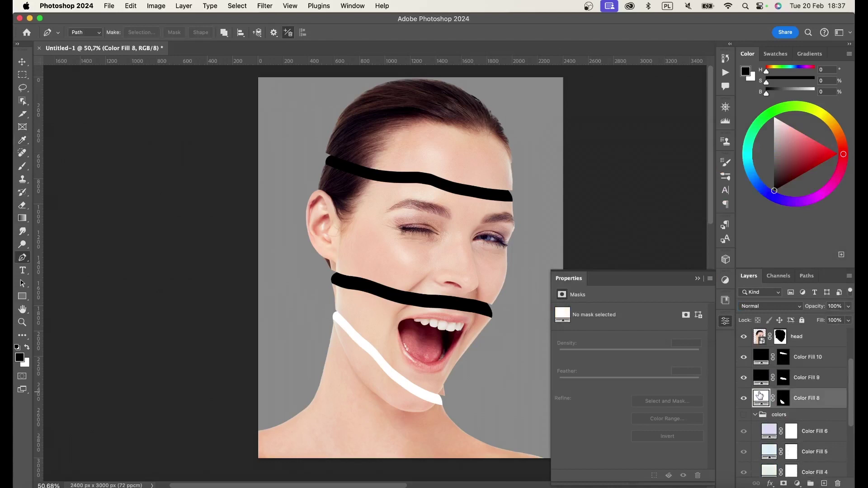
double_click(760, 396)
key(super+v)
key(Return)
scroll(764, 407, down, 3)
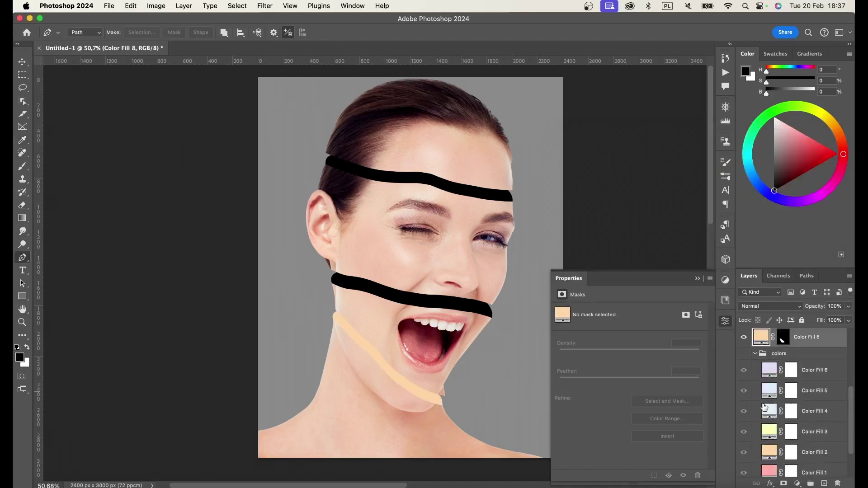
scroll(765, 407, down, 2)
scroll(771, 399, up, 2)
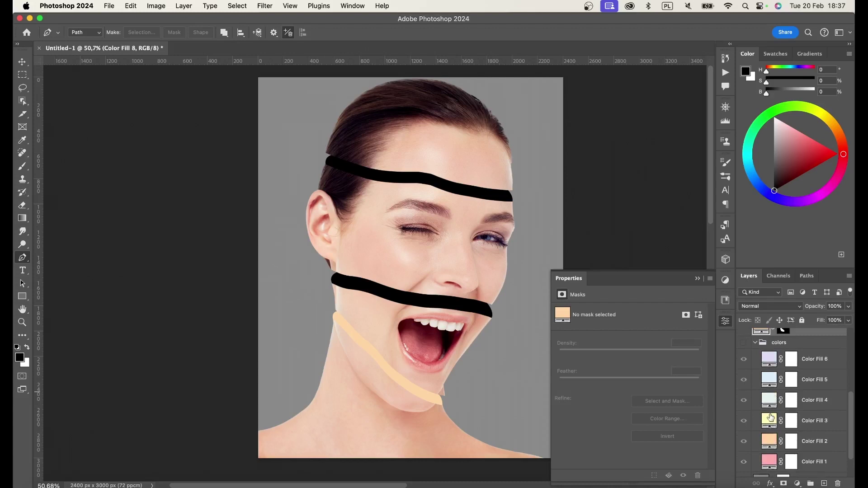
Read Color Fill 3's yellow, then set the Color Fill 9 mouth stripe to fdffb6.
click(771, 418)
double_click(771, 423)
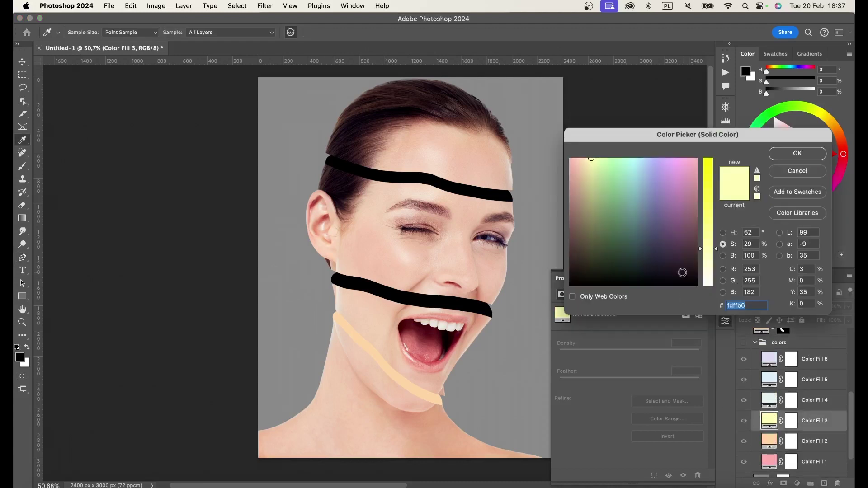
click(799, 153)
scroll(788, 347, up, 3)
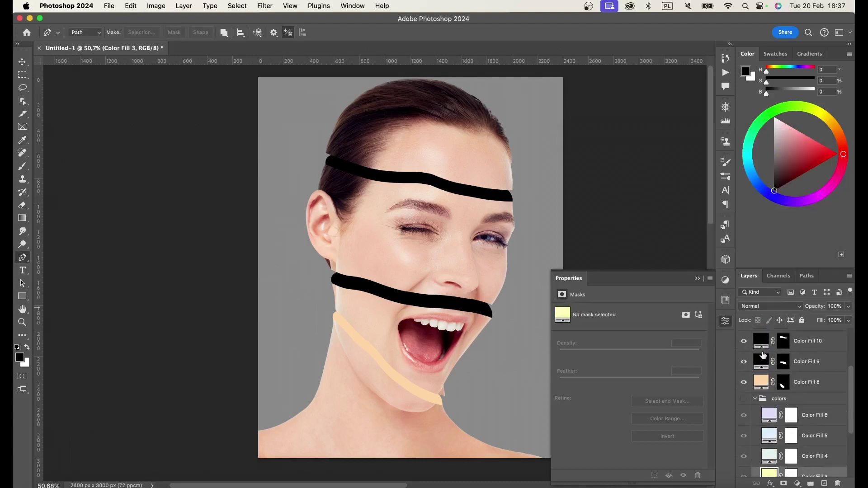
double_click(761, 363)
text(fdffb6)
key(Return)
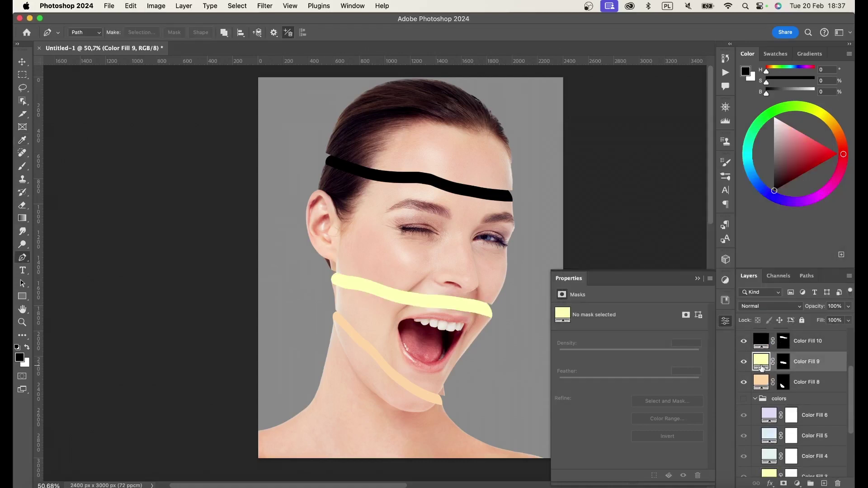
Set the Color Fill 10 forehead stripe to light blue d9edf8, matching Color Fill 5.
double_click(768, 437)
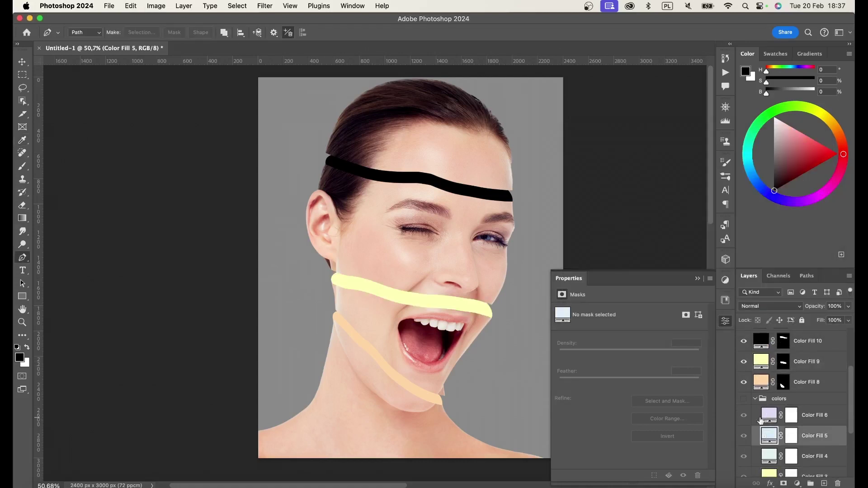
click(787, 157)
double_click(761, 343)
key(Return)
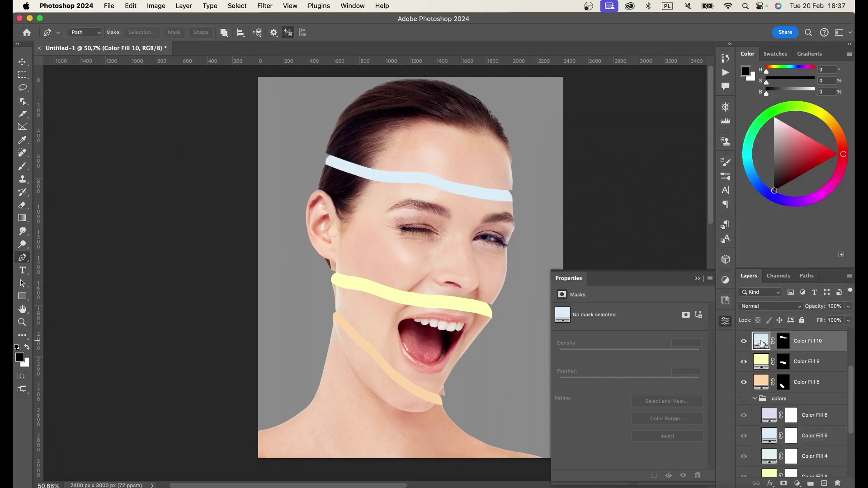
Recolour the Color Fill 8 neck stripe pink ffadad, matching Color Fill 1.
scroll(747, 401, down, 4)
double_click(768, 433)
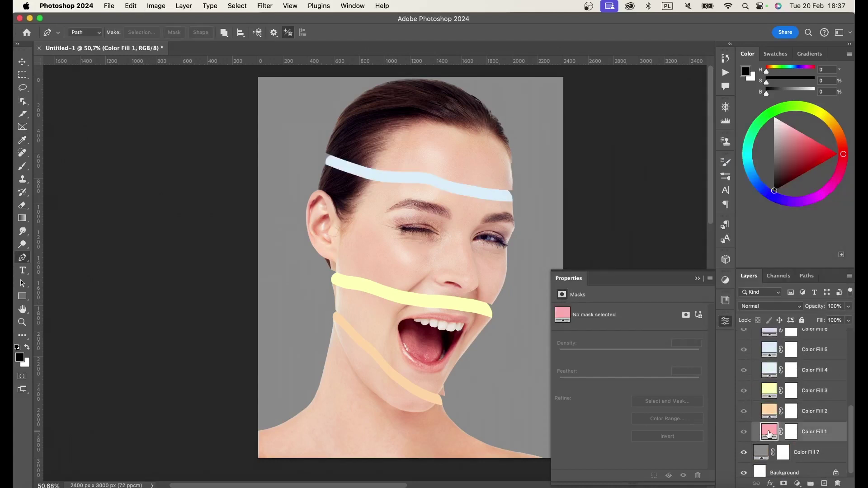
click(794, 159)
scroll(766, 393, up, 2)
scroll(766, 394, up, 2)
double_click(763, 401)
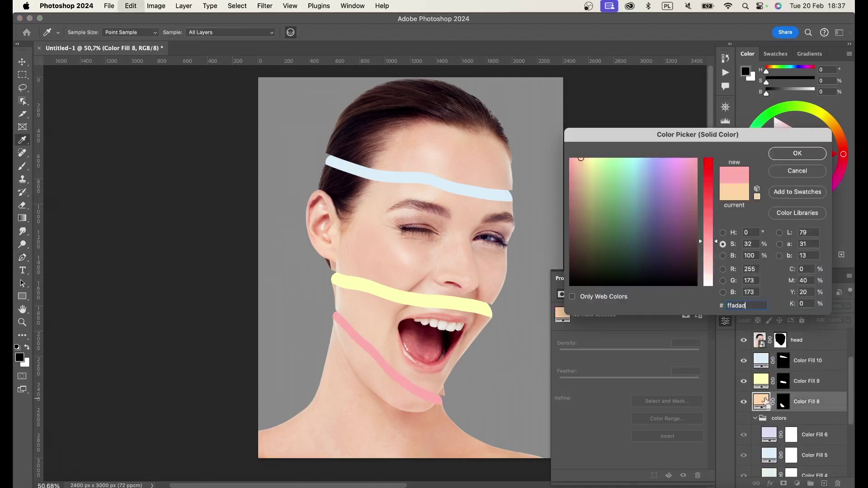
key(Return)
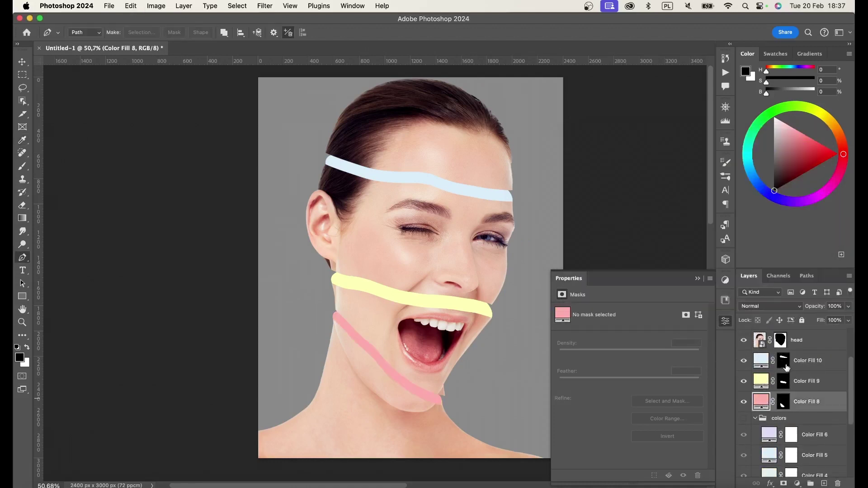
scroll(795, 382, up, 1)
scroll(798, 377, up, 2)
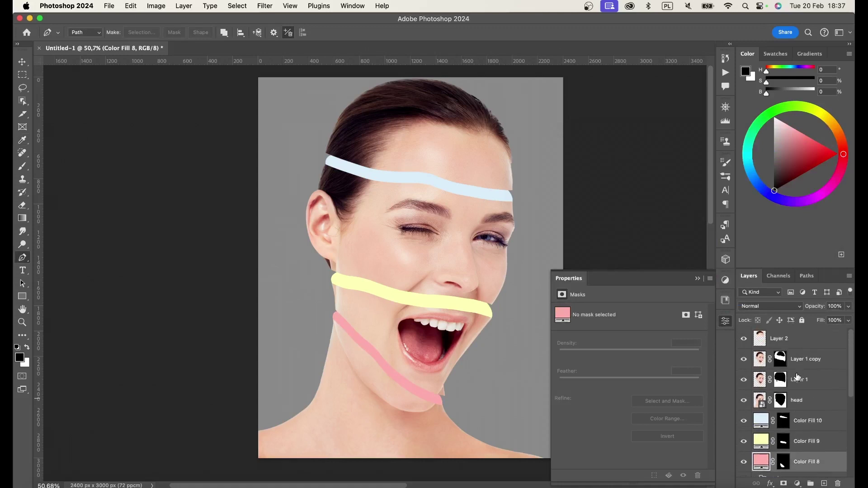
Group Layer 2 through the head layer into a new group named 'glowa'.
click(810, 398)
shift+click(806, 360)
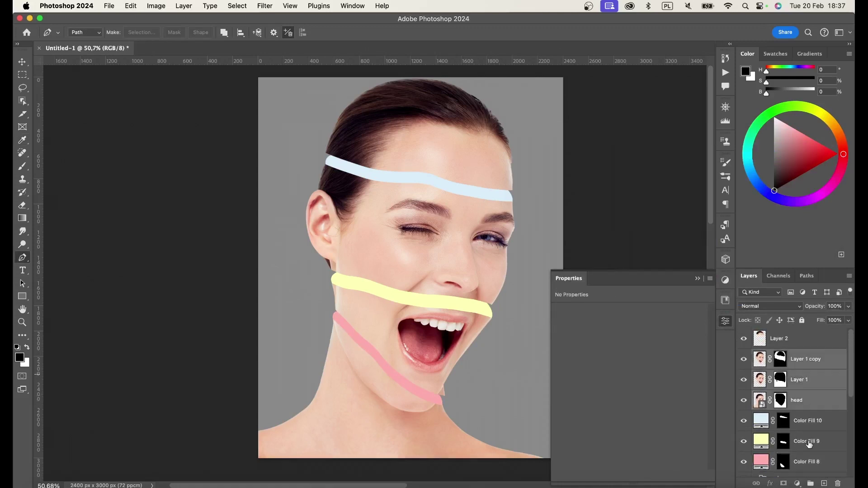
click(789, 338)
shift+click(797, 402)
click(812, 484)
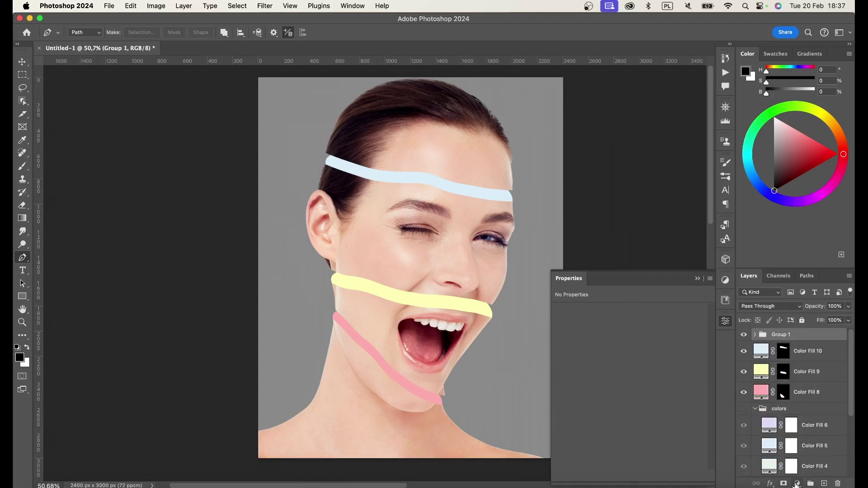
click(764, 334)
text(glowa)
key(Return)
click(797, 484)
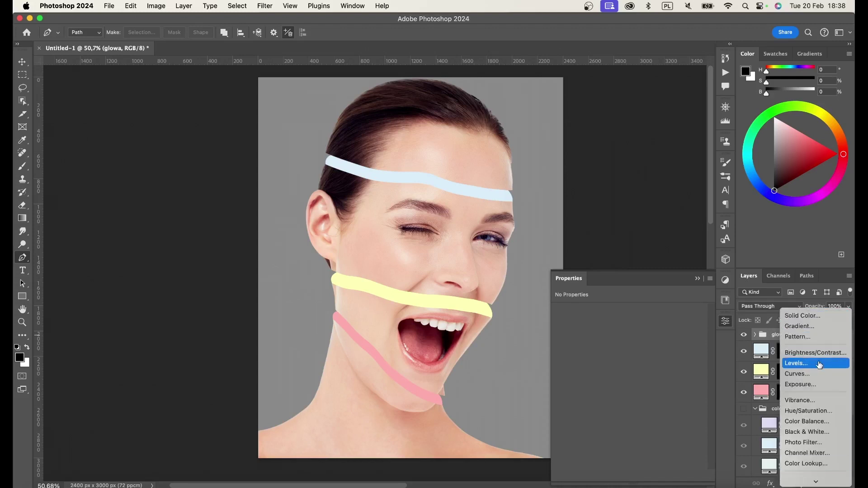
Add a Black & White adjustment clipped to glowa, lowering Reds and raising Blues.
key(Escape)
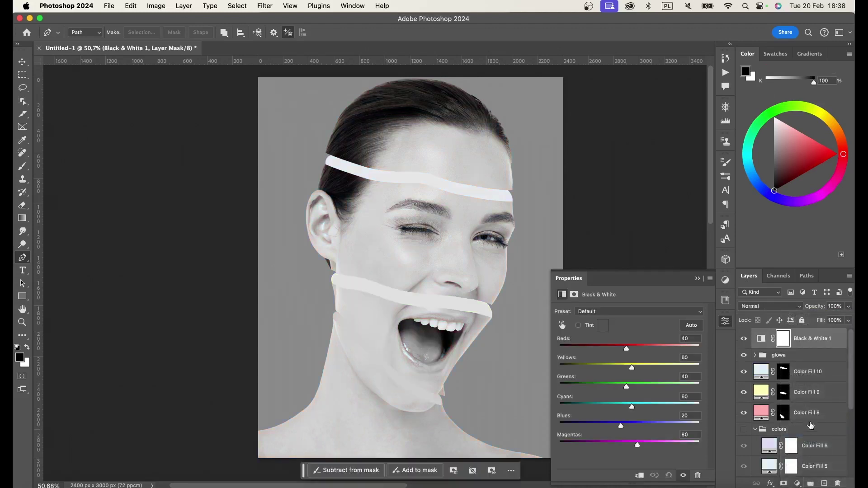
alt+click(784, 347)
mouse_move(626, 349)
mouse_down()
mouse_move(605, 346)
mouse_move(627, 367)
mouse_move(614, 368)
mouse_move(626, 387)
mouse_up()
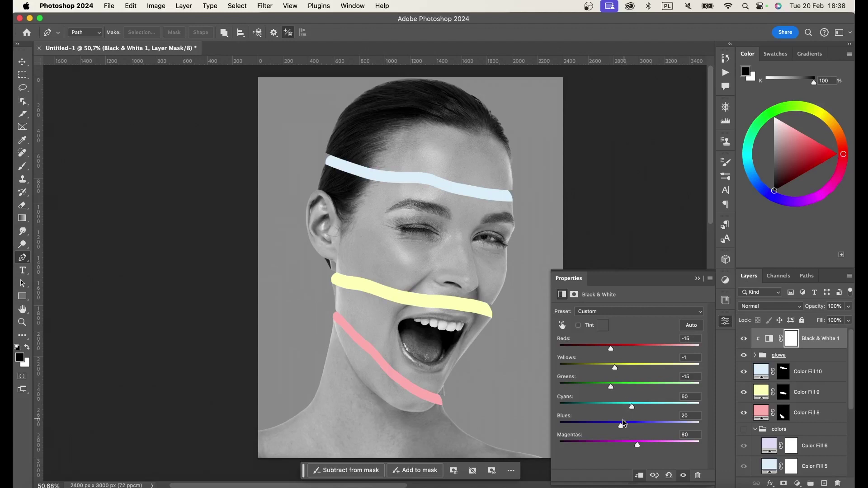
drag(623, 422, 636, 428)
click(697, 278)
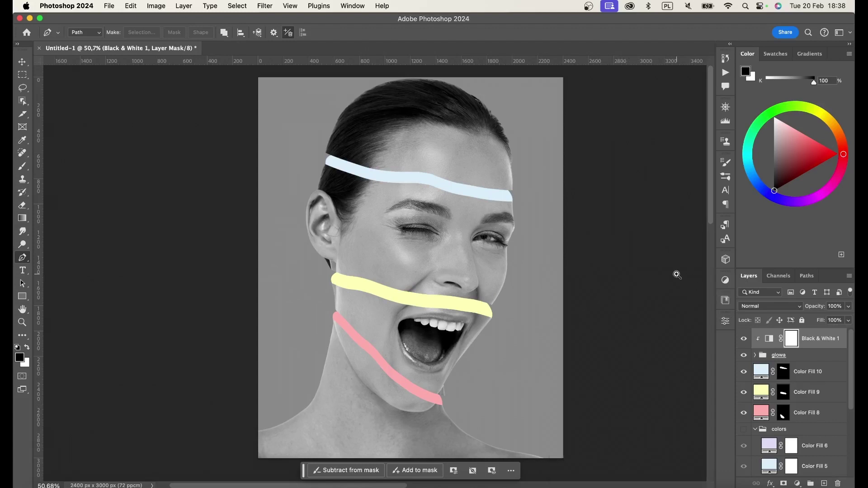
scroll(599, 262, down, 2)
scroll(764, 445, down, 3)
scroll(764, 445, down, 2)
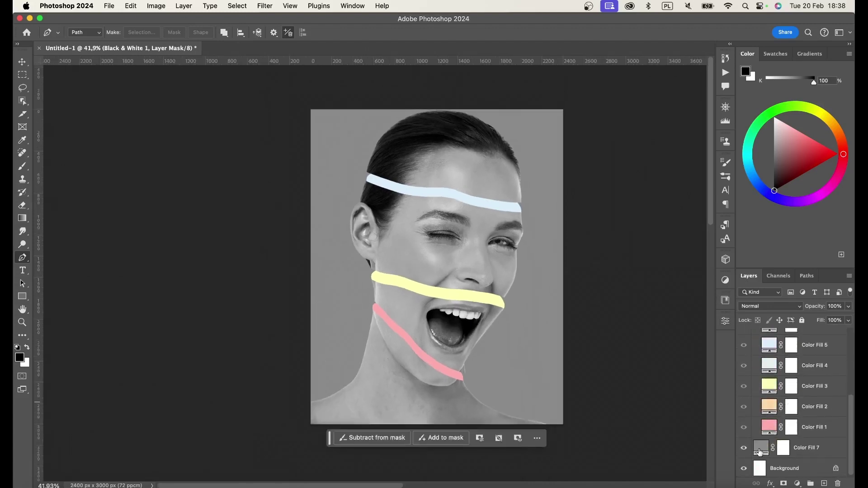
Change the Color Fill 7 background to dark charcoal grey 2e2e2e.
double_click(761, 451)
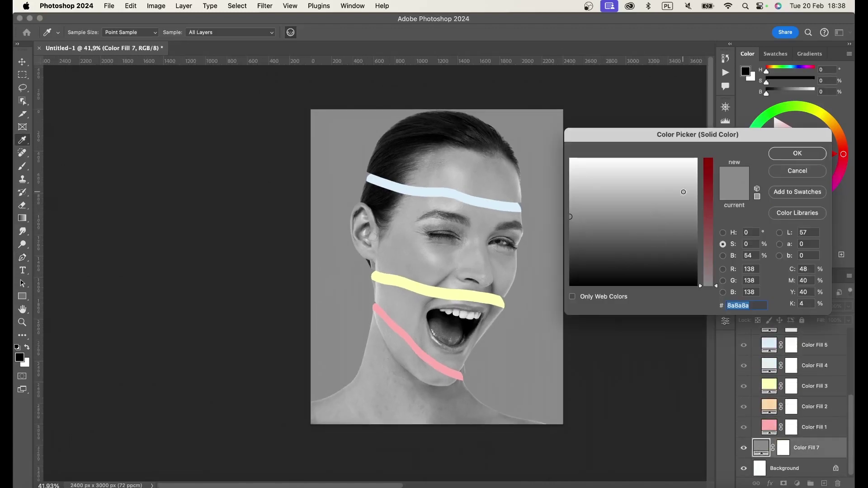
click(683, 192)
drag(662, 207, 573, 286)
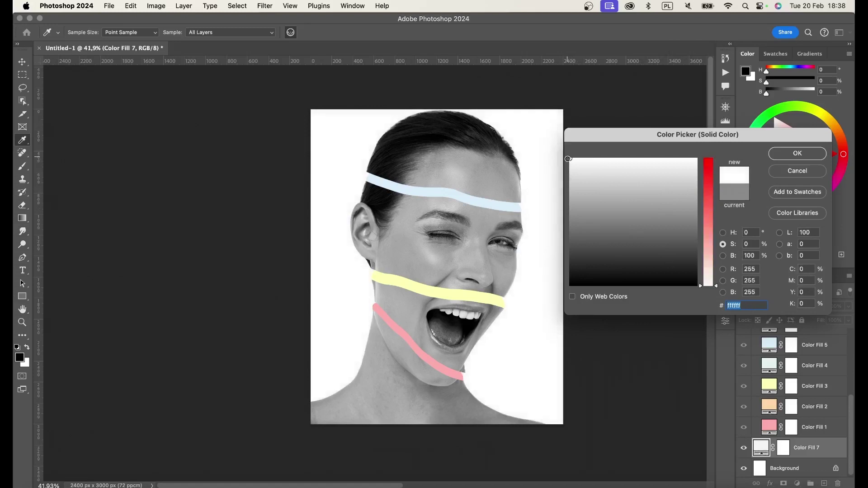
drag(573, 286, 562, 262)
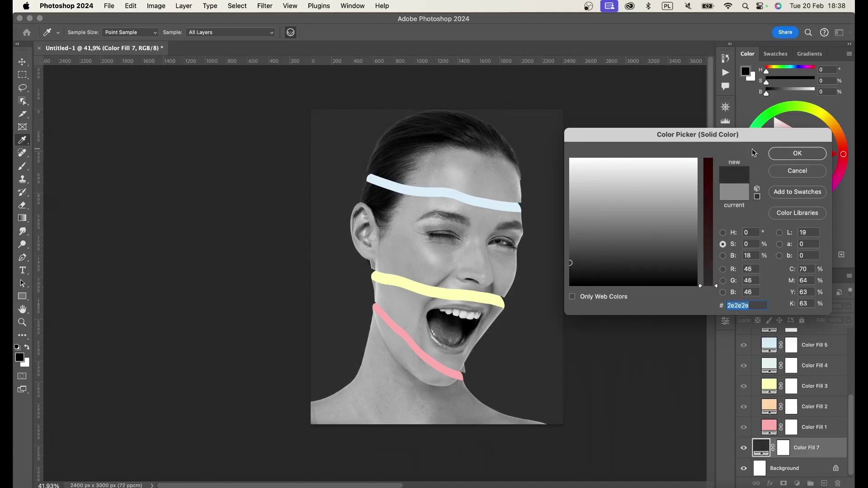
click(797, 154)
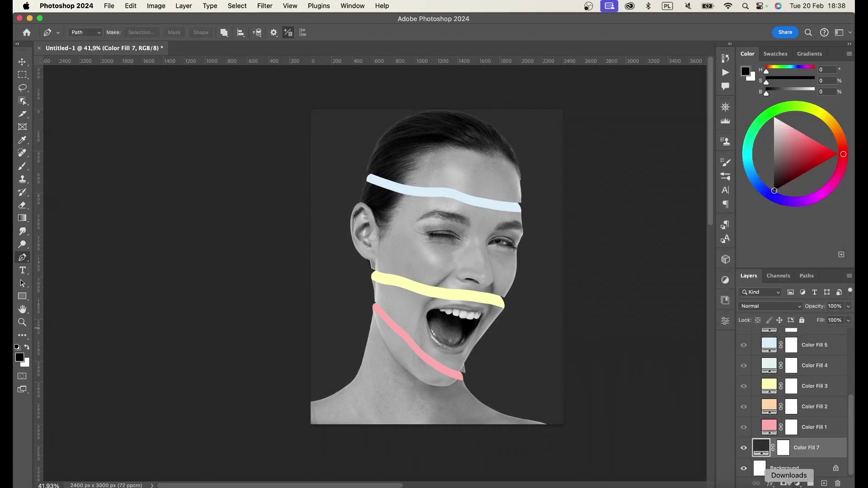
click(797, 484)
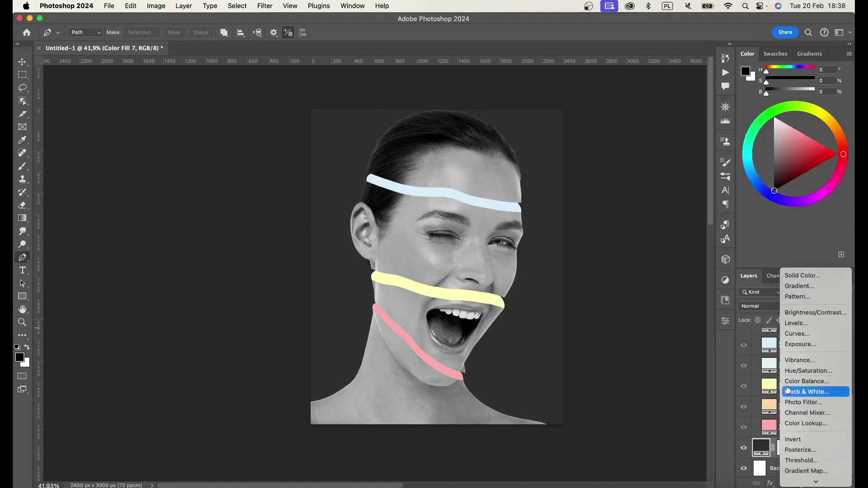
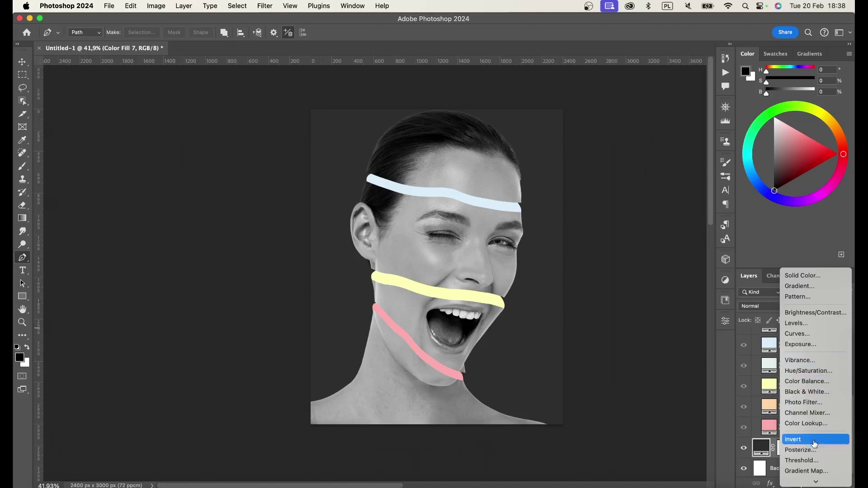
Add a Curves layer with a raised black point to fade shadows, then invert its mask.
click(813, 335)
click(664, 369)
drag(664, 369, 699, 337)
mouse_move(578, 454)
mouse_down()
mouse_move(578, 424)
mouse_move(595, 418)
mouse_up()
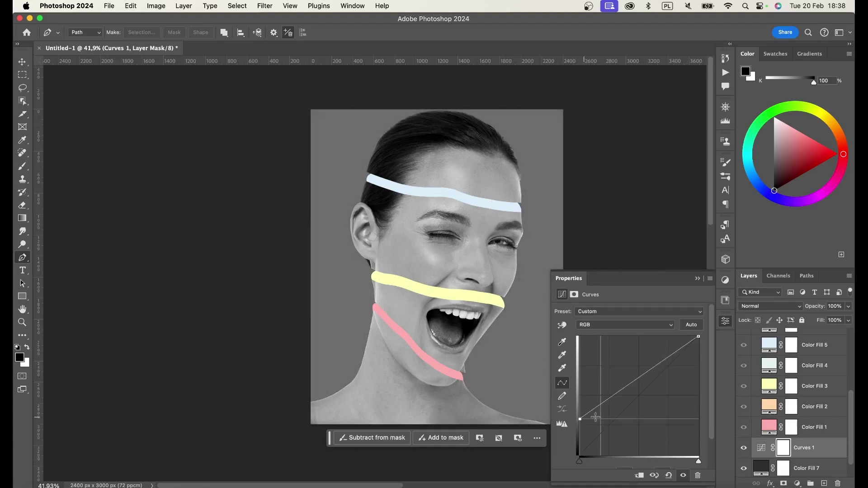
key(super+i)
Paint white with a very large soft 20% flow brush around the upper head.
key(b)
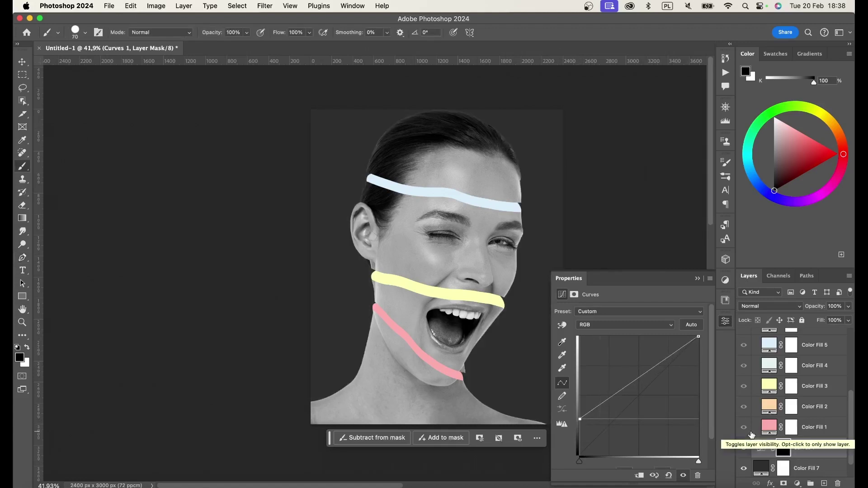
key(bracketright)
key(bracketright)
key(bracketright)
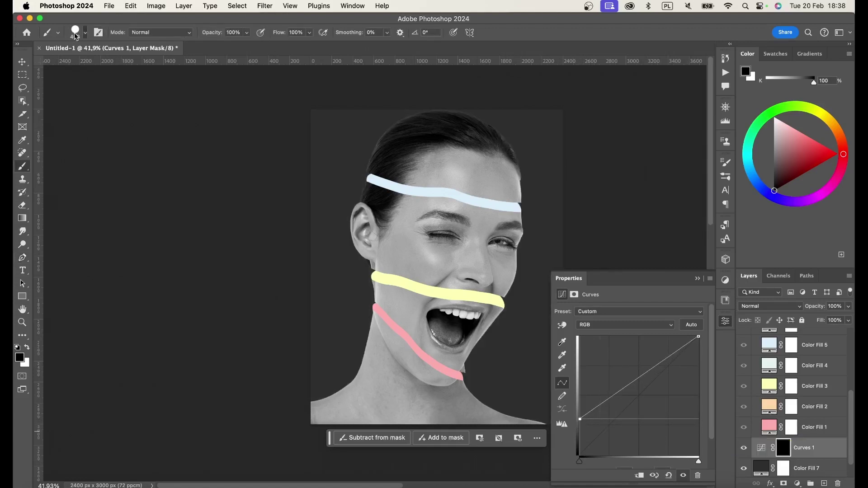
click(76, 36)
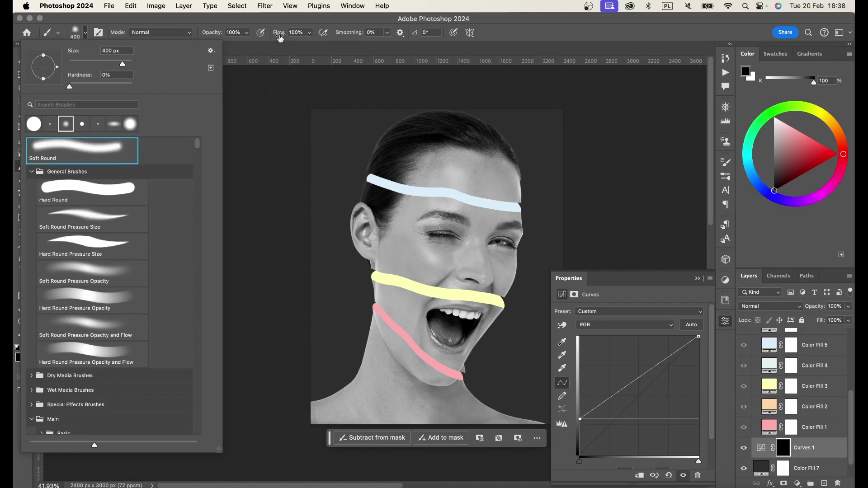
click(288, 36)
key(shift+2)
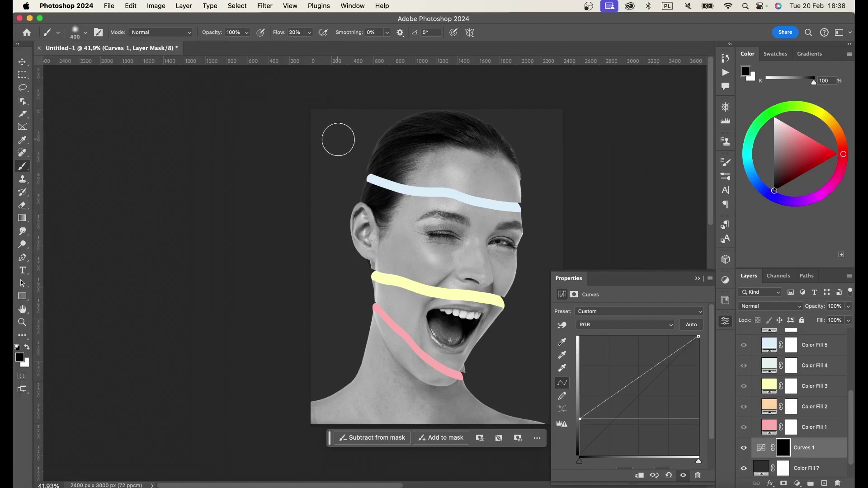
key(bracketright)
key(bracketright)
key(bracketright)
key(x)
key(bracketright)
key(bracketright)
key(bracketright)
key(bracketright)
key(bracketright)
key(bracketright)
key(bracketright)
key(bracketright)
mouse_move(428, 185)
mouse_down()
mouse_move(388, 169)
mouse_move(415, 281)
mouse_move(397, 334)
mouse_move(440, 343)
mouse_move(388, 340)
mouse_move(442, 242)
mouse_move(433, 180)
mouse_move(398, 107)
mouse_move(368, 135)
mouse_up()
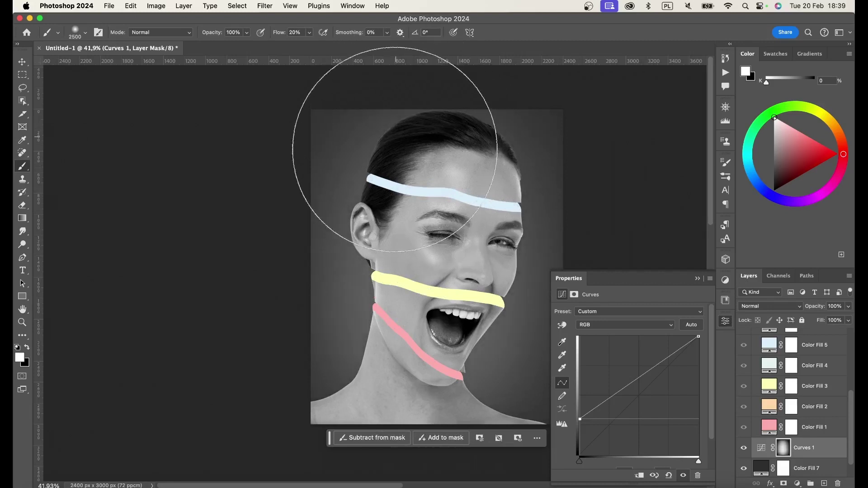
scroll(818, 429, up, 5)
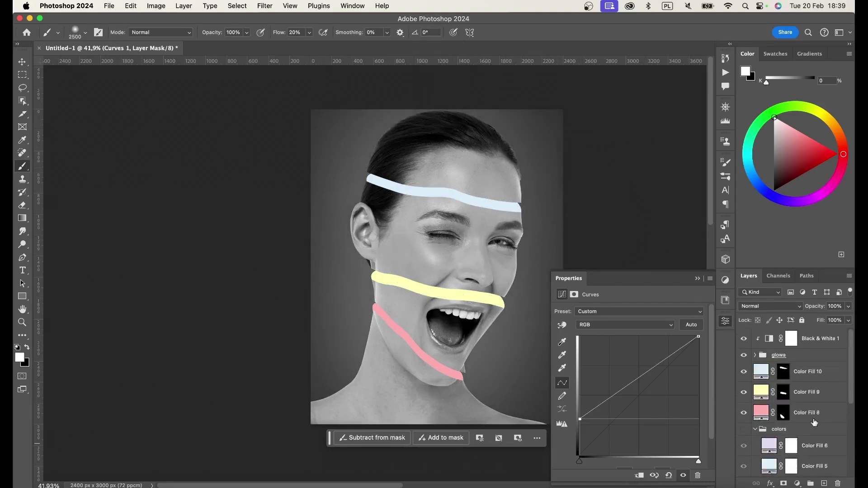
Move the blue and yellow stripe fills (Color Fill 10 and 9) among the glowa group's face slices.
click(754, 356)
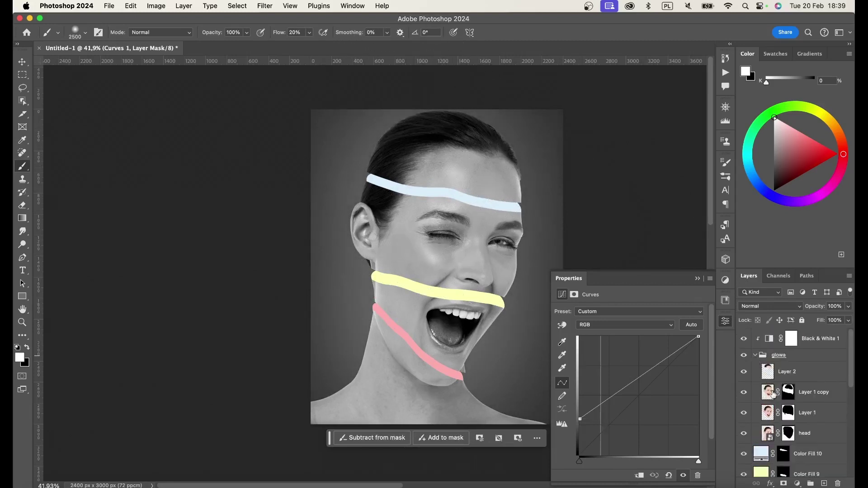
scroll(785, 391, down, 1)
mouse_move(808, 434)
mouse_down()
mouse_move(814, 356)
mouse_move(814, 379)
mouse_up()
drag(806, 452, 804, 409)
scroll(812, 433, down, 2)
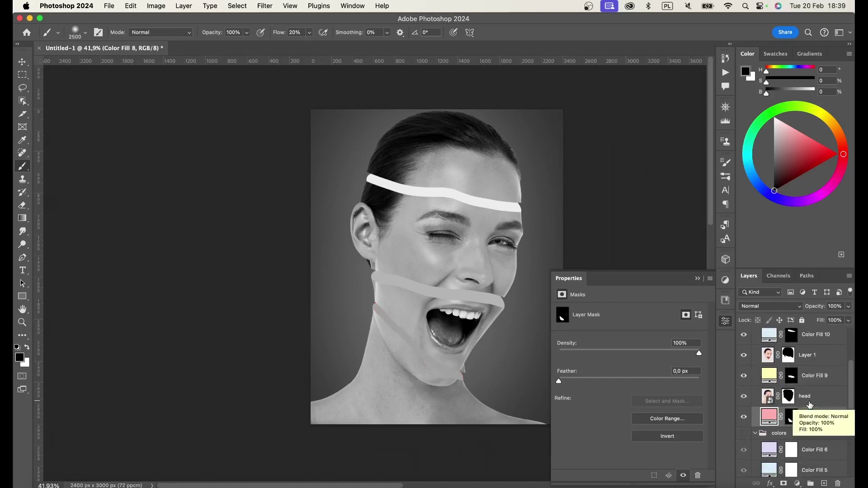
scroll(810, 398, up, 3)
Clip Black & White 1 to Layer 2 and add clipped copies on Layer 1 and head.
drag(814, 345, 786, 367)
alt+click(799, 356)
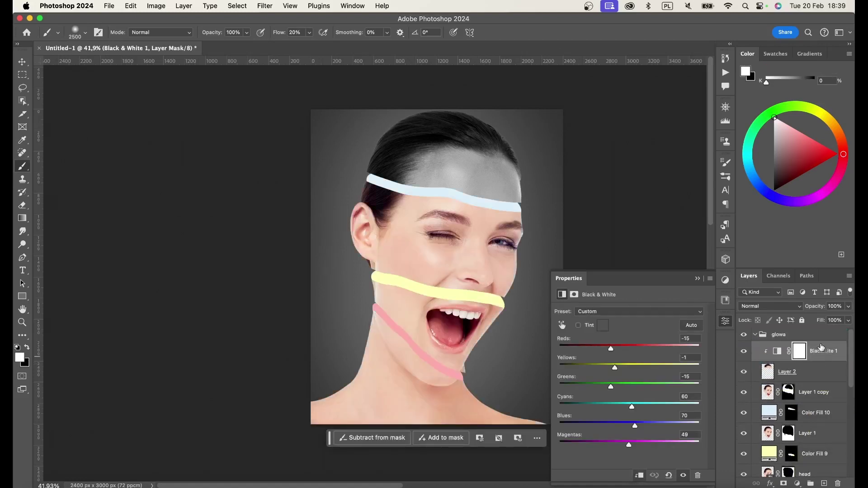
mouse_move(822, 348)
mouse_down()
mouse_move(814, 385)
mouse_move(788, 431)
mouse_up()
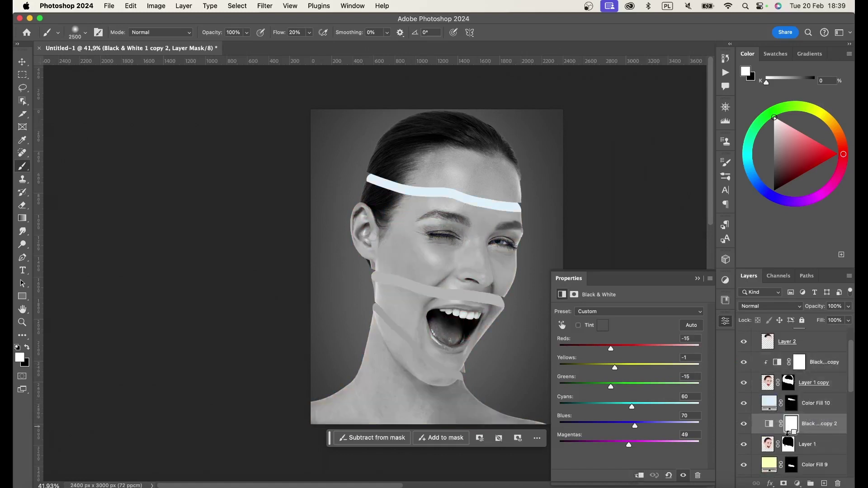
alt+click(796, 434)
scroll(803, 430, down, 1)
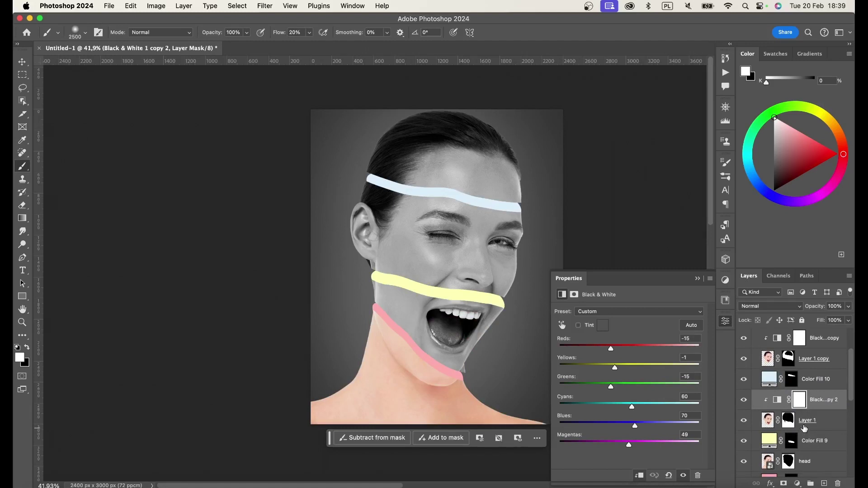
scroll(804, 428, down, 1)
drag(820, 374, 796, 441)
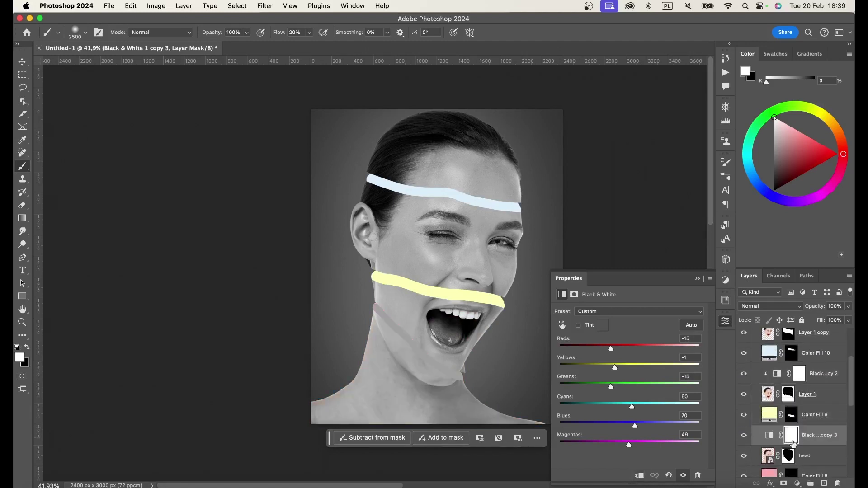
Check the head layer's mask alone, then zoom in on the face.
alt+click(788, 453)
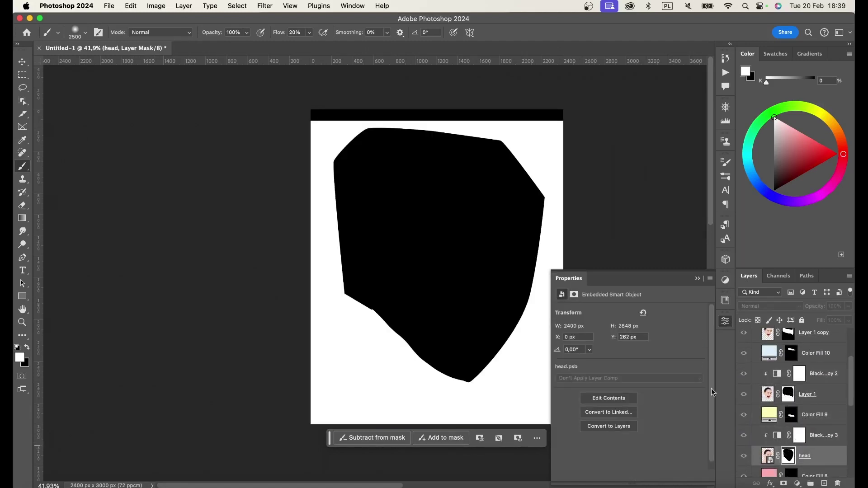
click(758, 439)
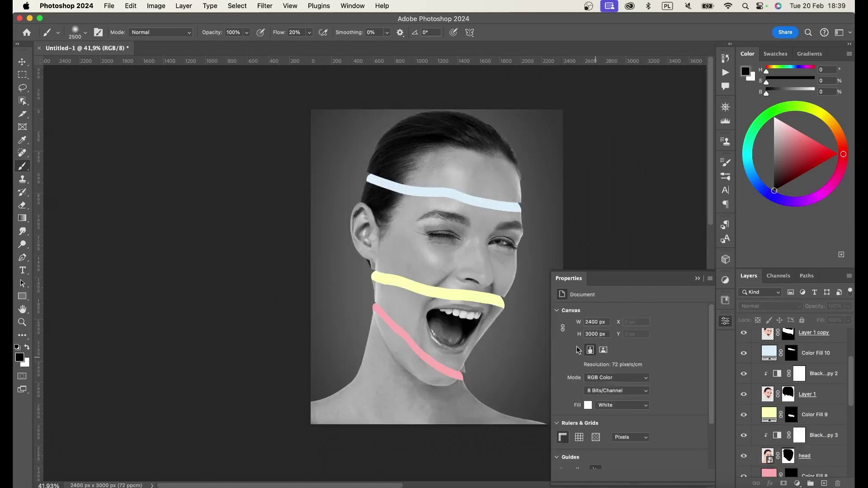
drag(438, 263, 615, 318)
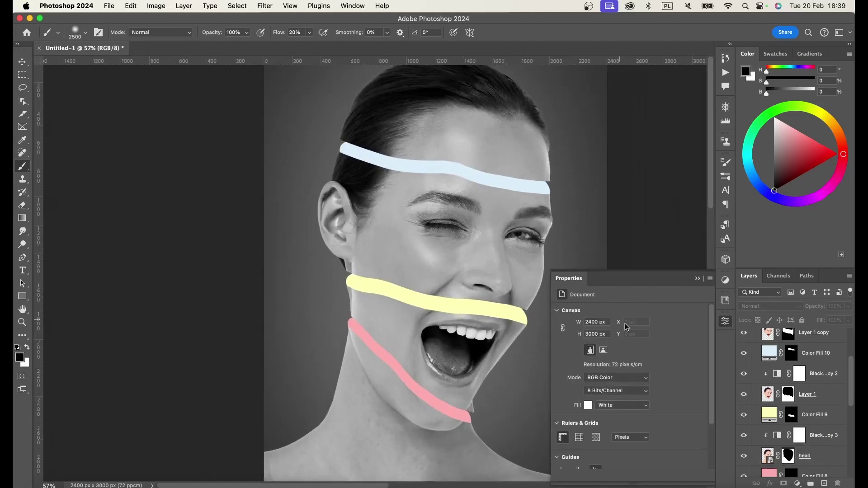
click(801, 415)
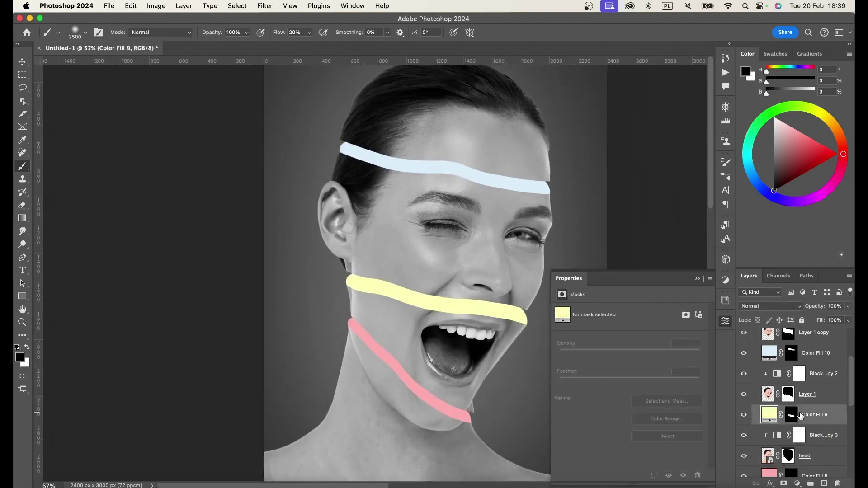
Start a transform on the lower slice layers, then abandon it.
shift+click(815, 380)
key(super+t)
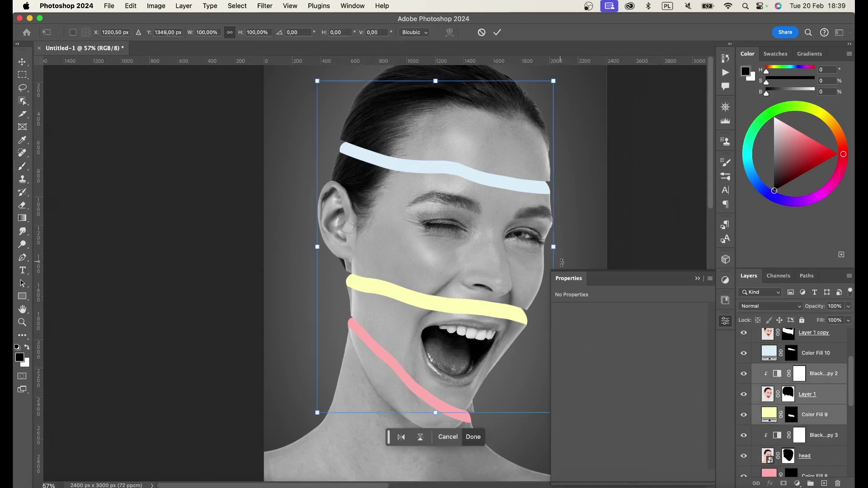
key(Return)
click(812, 417)
key(b)
scroll(814, 402, up, 3)
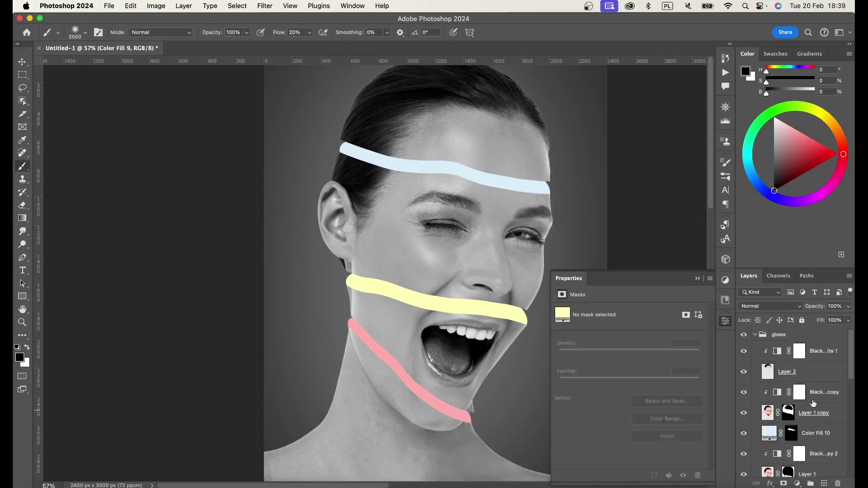
Scale down the upper face slices and tilt them left and up.
shift+click(817, 353)
key(super+t)
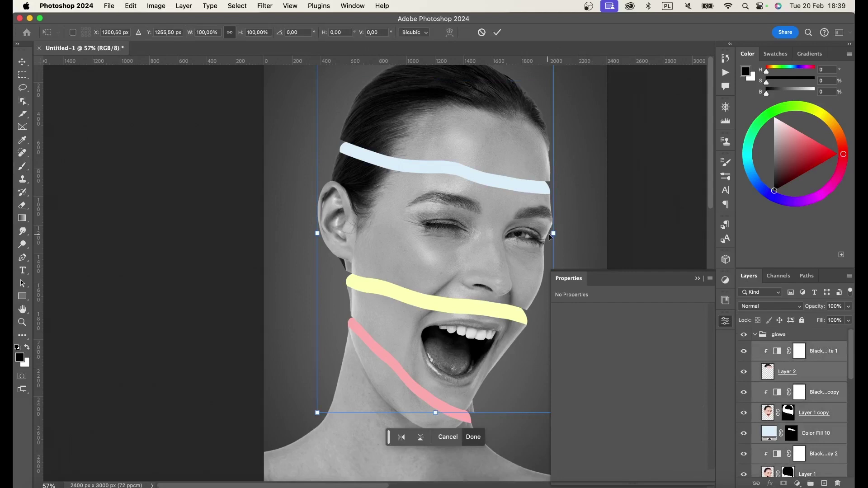
drag(551, 235, 495, 230)
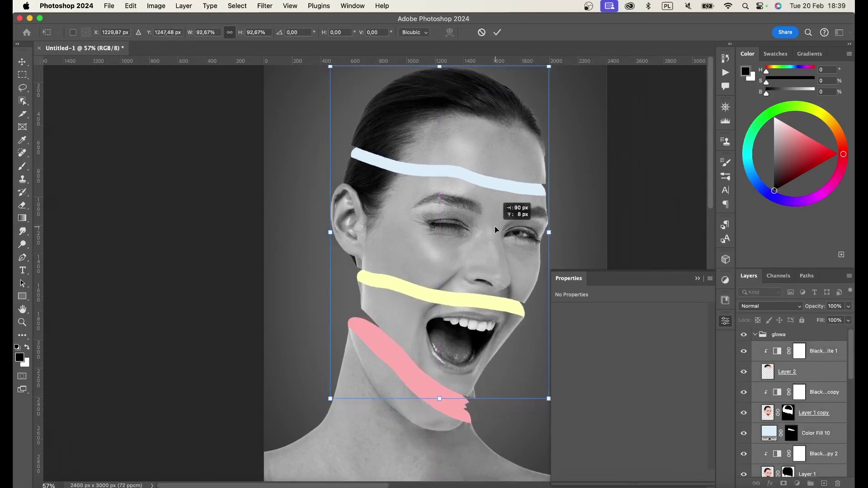
drag(611, 212, 597, 189)
drag(541, 224, 527, 222)
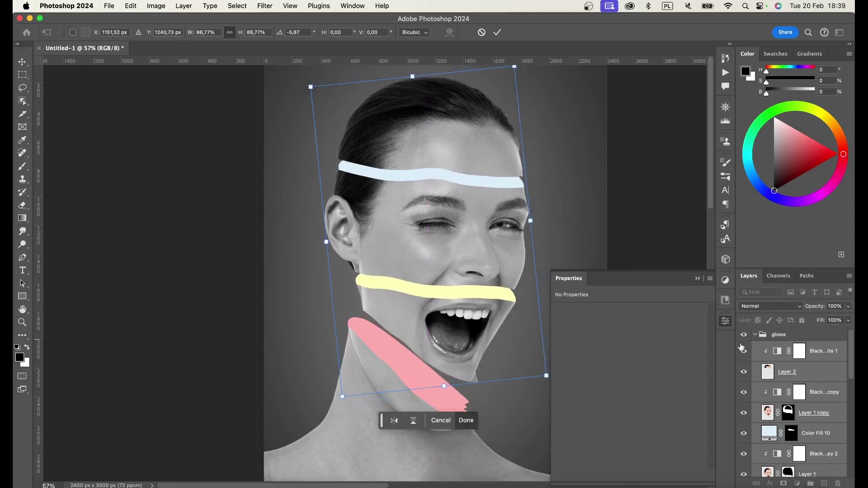
key(Return)
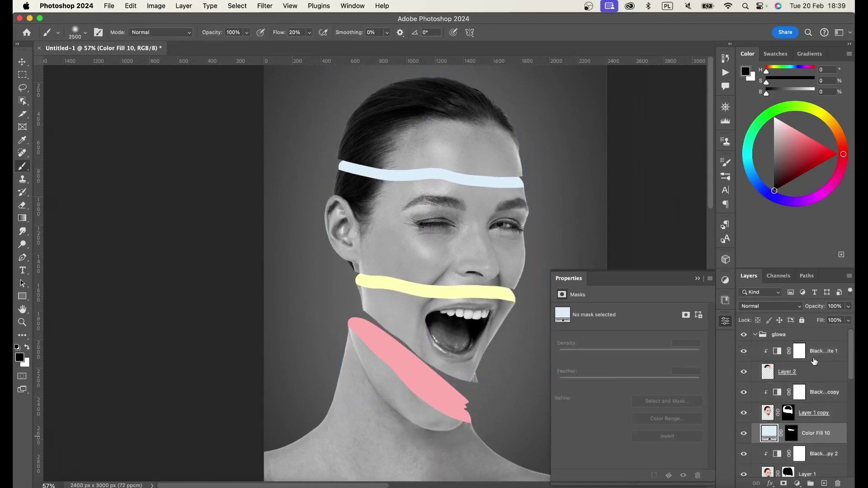
Move, tilt right and shrink the top slices above the yellow stripe.
shift+click(815, 361)
key(super+t)
drag(481, 222, 475, 212)
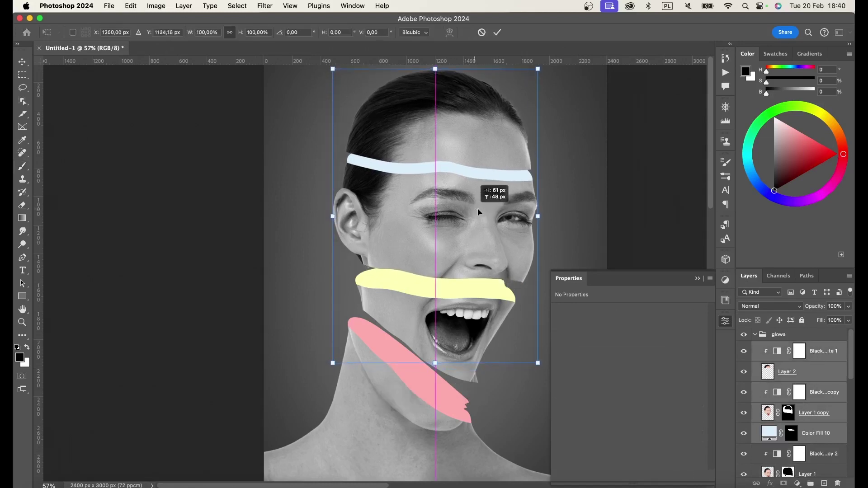
drag(558, 197, 567, 213)
drag(470, 209, 483, 205)
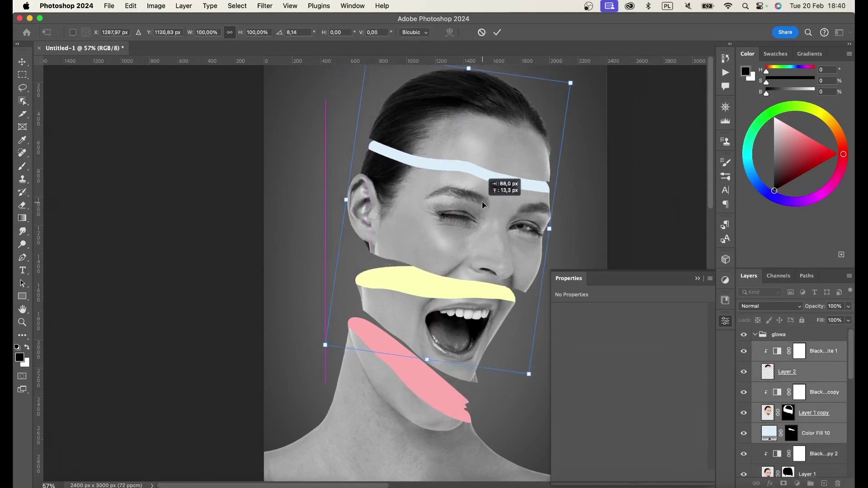
drag(549, 229, 492, 225)
key(Return)
key(b)
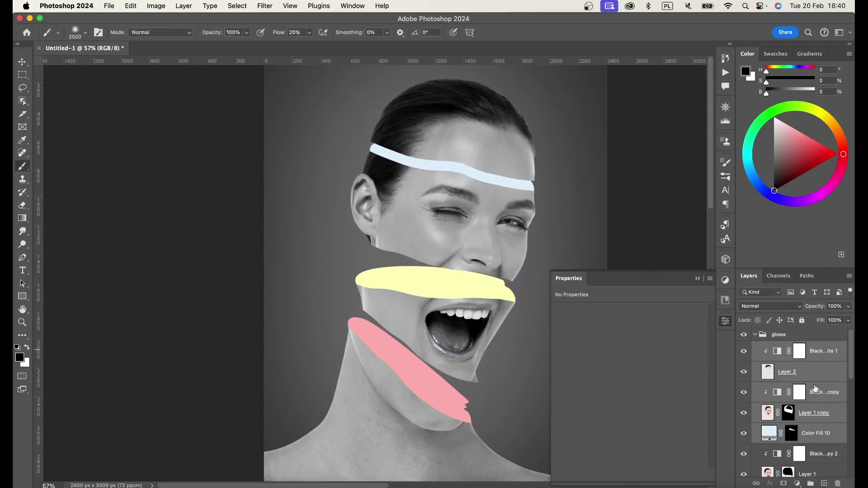
Tilt Layer 2 slightly and move the blue stripe up onto the forehead.
click(826, 389)
click(818, 371)
key(ctrl+t)
drag(362, 128, 363, 135)
drag(450, 159, 452, 131)
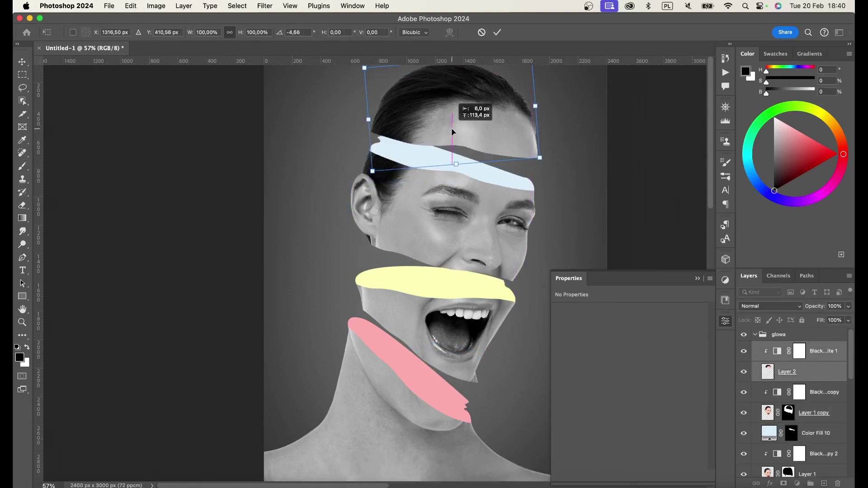
key(Return)
scroll(481, 161, down, 1)
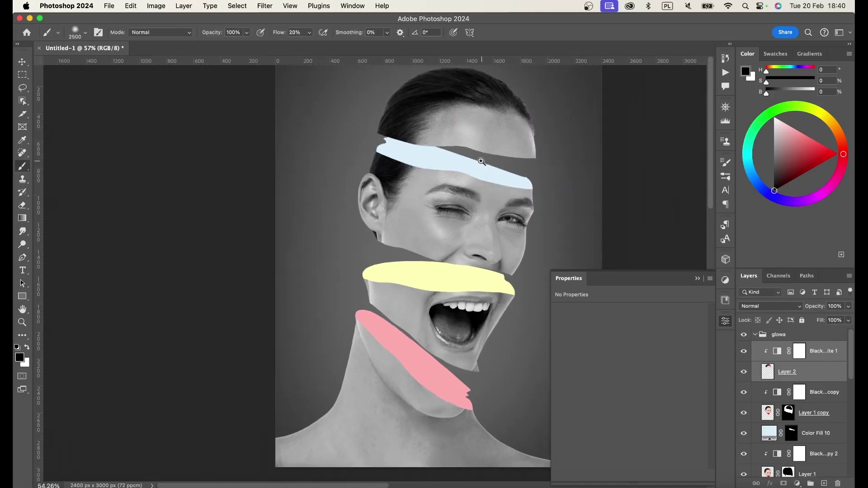
Target Color Fill 8's mask and begin a Pen path at the pink strip's bottom tip.
scroll(481, 161, down, 1)
scroll(480, 175, up, 2)
scroll(458, 226, up, 1)
scroll(513, 337, up, 3)
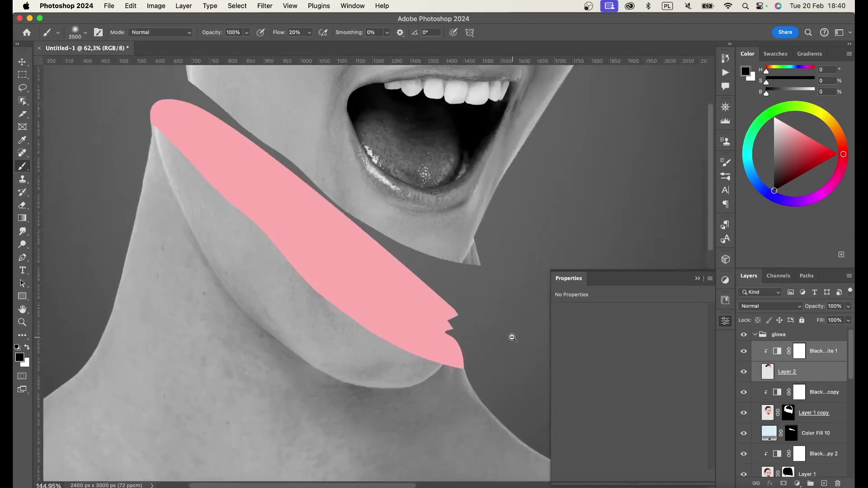
scroll(477, 338, up, 1)
scroll(425, 293, down, 1)
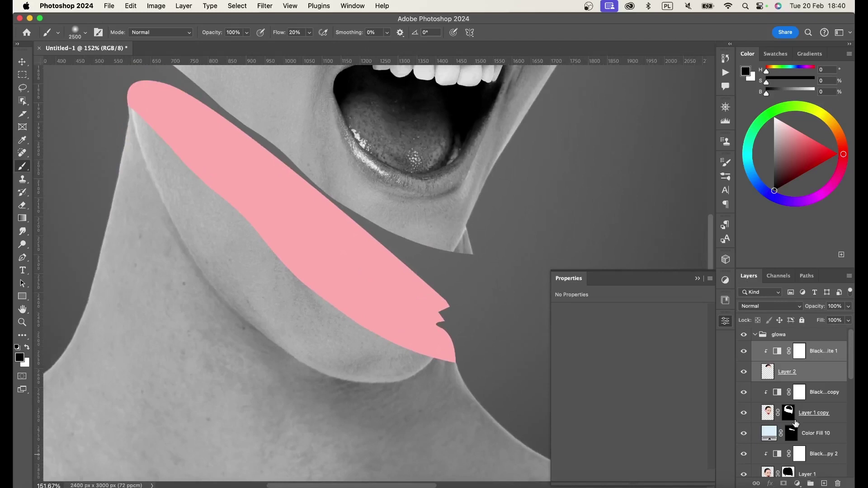
scroll(796, 423, down, 3)
click(772, 453)
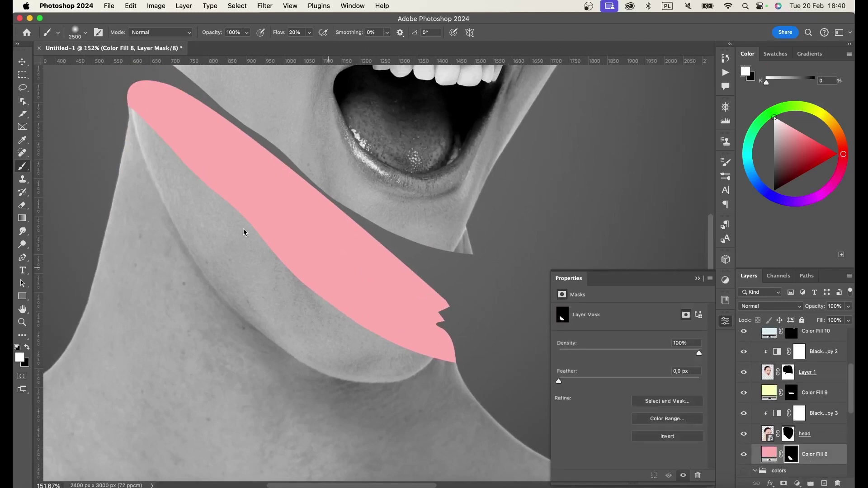
key(p)
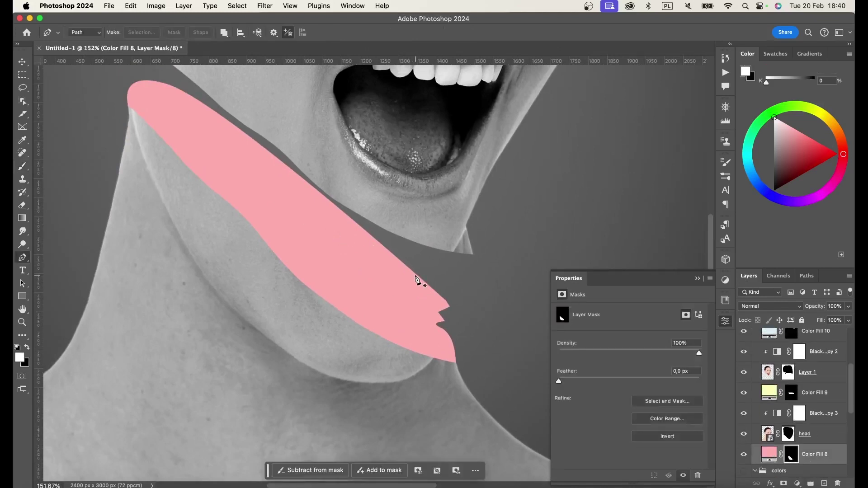
click(417, 276)
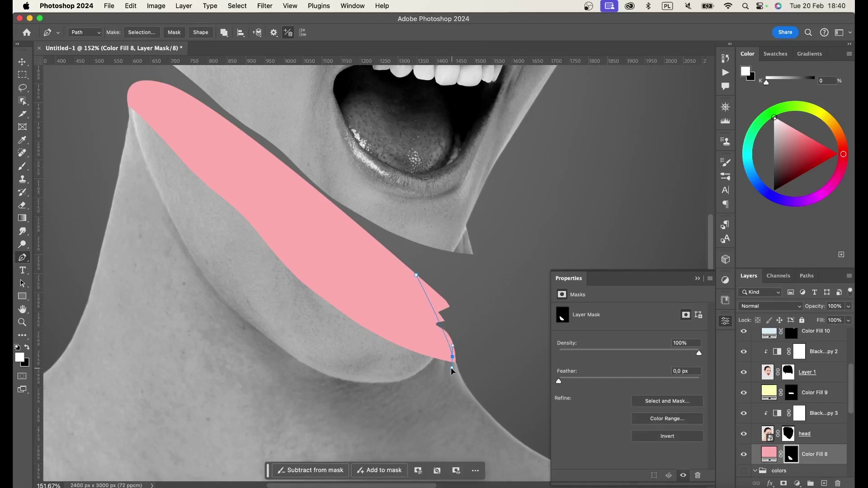
scroll(455, 359, up, 3)
click(461, 381)
key(super+z)
click(461, 381)
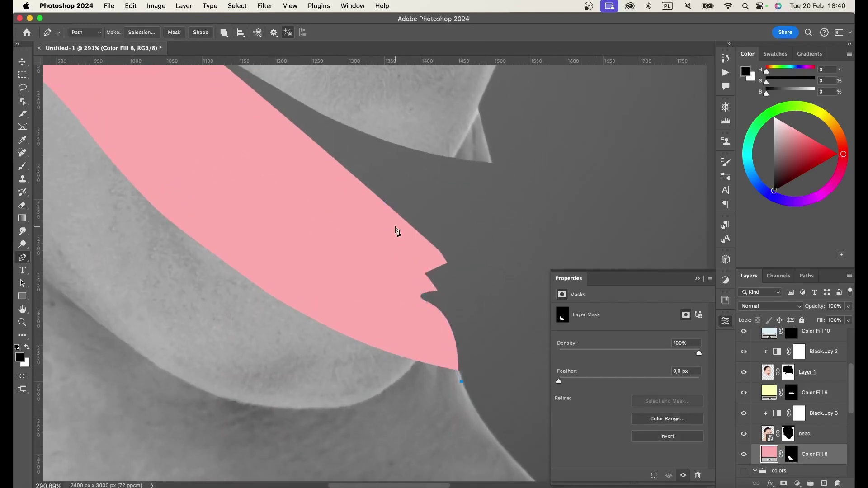
Curve the path around outside the notches and convert it to a selection.
drag(342, 167, 261, 110)
key(super+z)
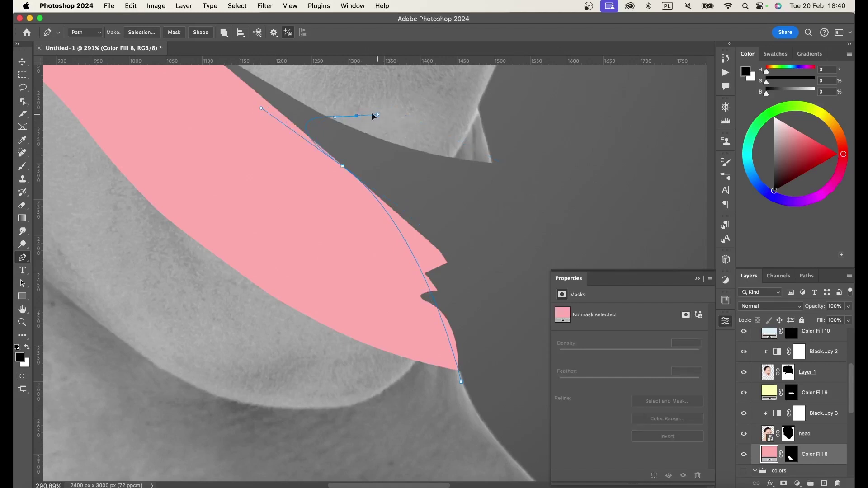
click(262, 108)
key(super+z)
drag(545, 195, 546, 203)
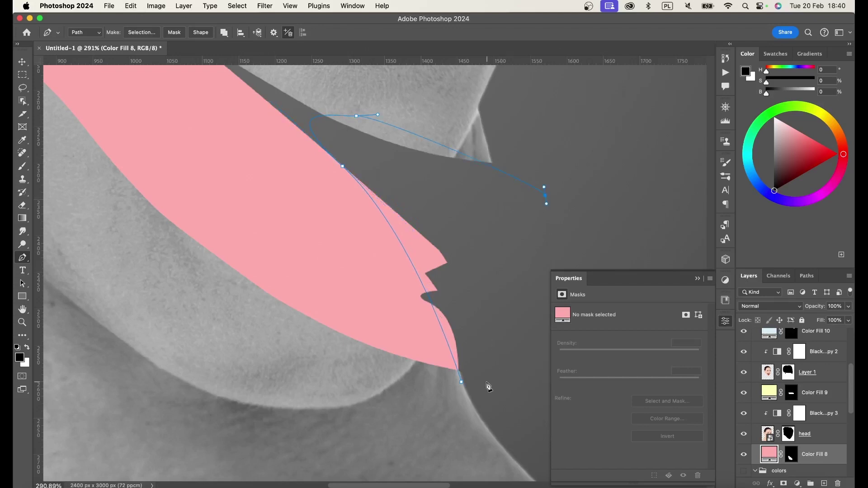
key(Return)
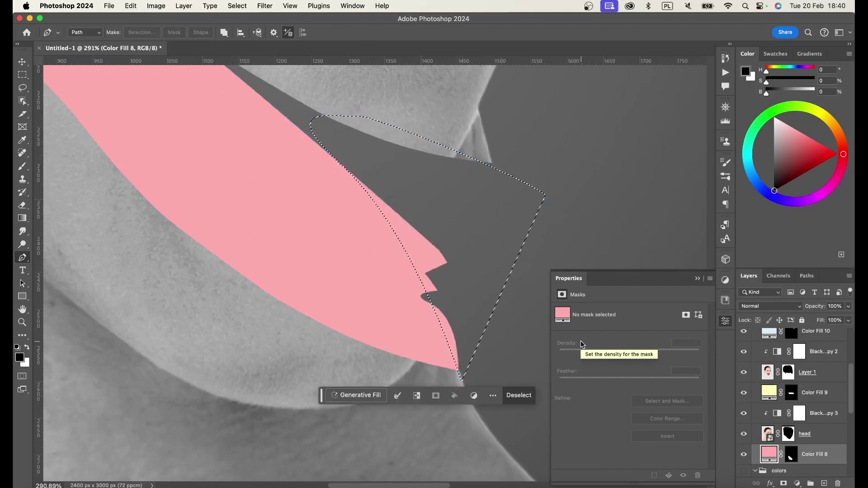
Fill the selection on the pink strip's mask with white and deselect.
click(792, 455)
key(x)
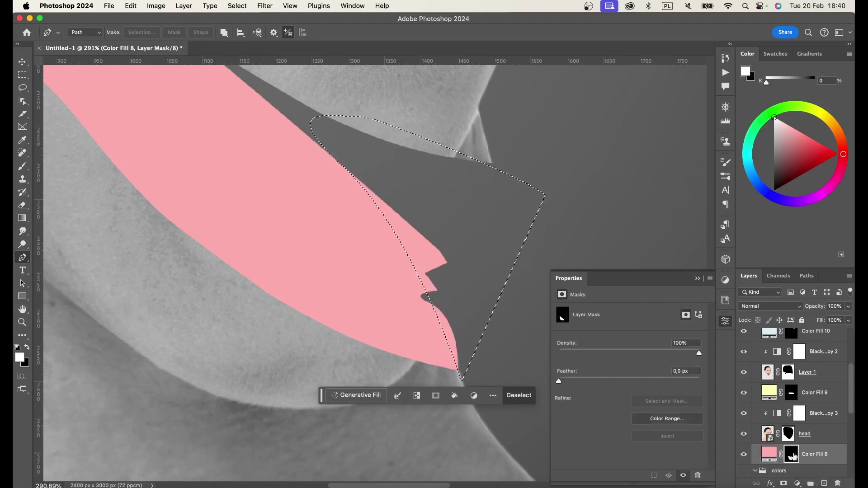
key(alt+BackSpace)
key(ctrl+z)
key(ctrl+d)
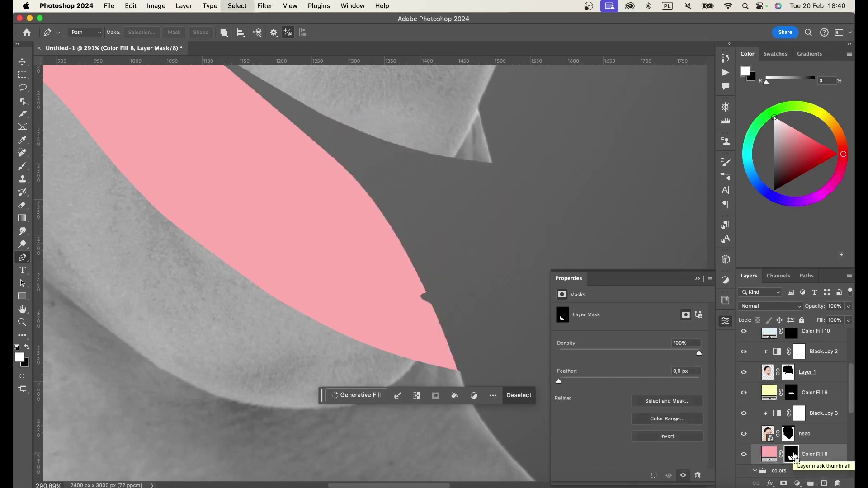
mouse_move(340, 295)
mouse_down()
mouse_move(292, 293)
mouse_move(349, 304)
mouse_up()
Set up a small hard round brush painting black, zoomed in on the mouth.
key(b)
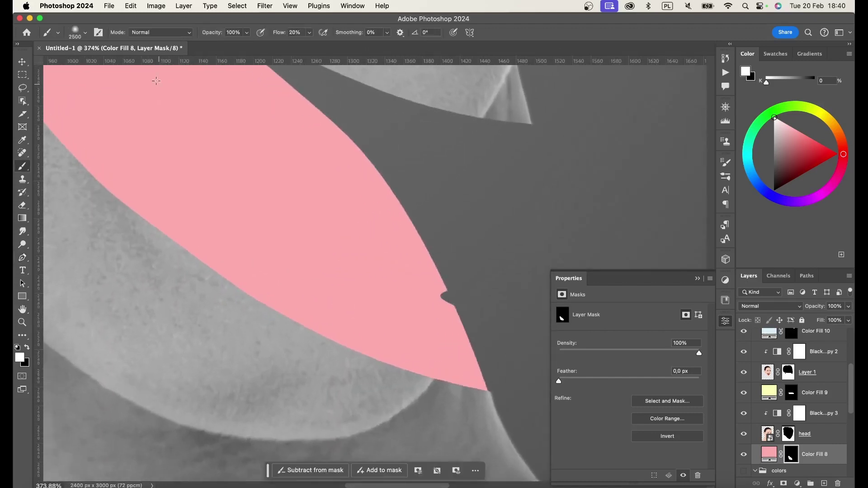
click(76, 36)
click(84, 188)
click(282, 37)
key(bracketleft)
key(bracketleft)
key(bracketleft)
key(bracketleft)
key(bracketleft)
key(bracketleft)
key(bracketleft)
key(bracketleft)
key(bracketleft)
key(bracketleft)
key(bracketleft)
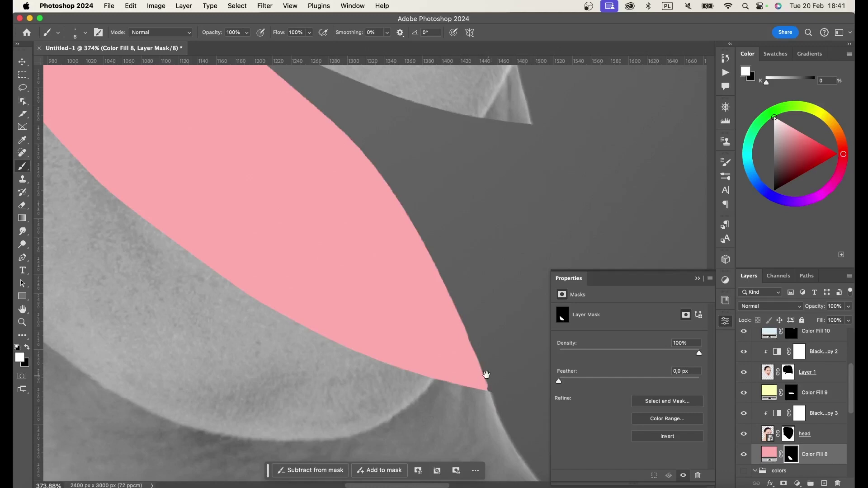
scroll(489, 377, up, 3)
drag(451, 322, 456, 351)
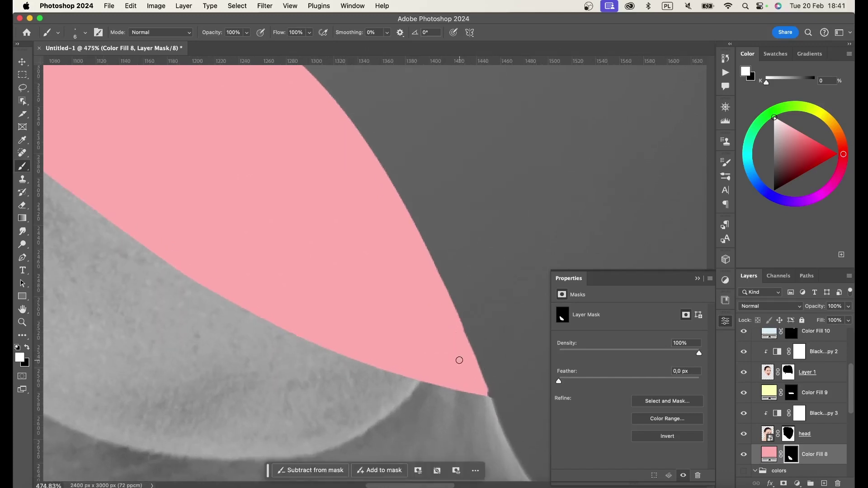
key(x)
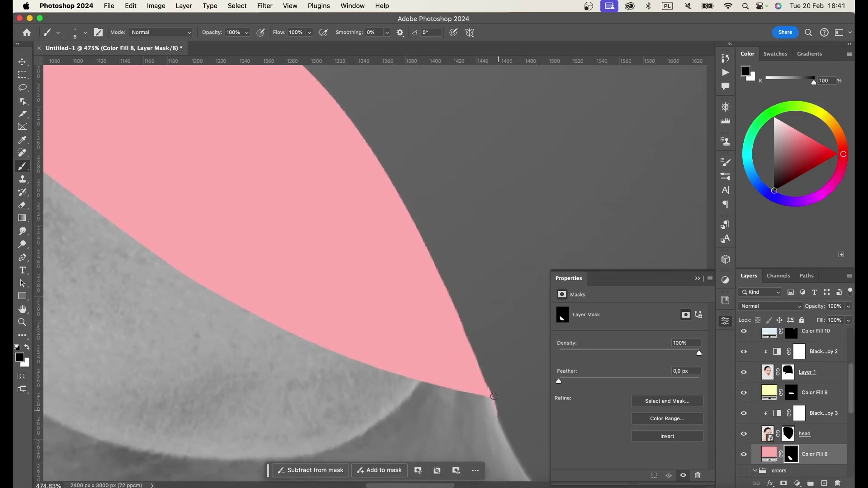
scroll(456, 330, down, 10)
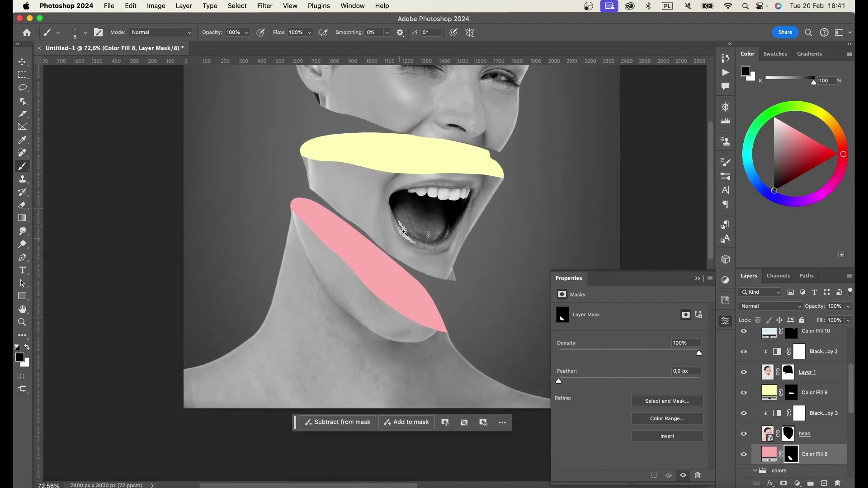
drag(412, 181, 434, 199)
scroll(474, 209, up, 4)
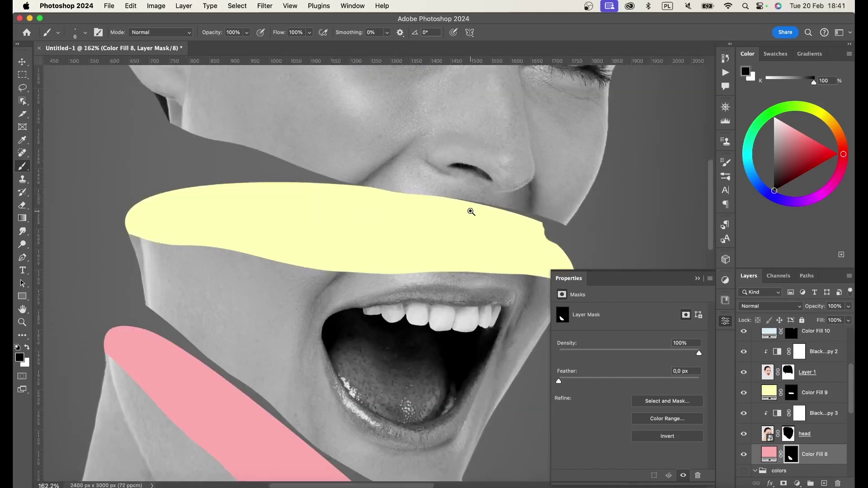
On Color Fill 9's mask, paint white to smooth the yellow strip's right edge.
click(793, 401)
scroll(504, 194, up, 2)
scroll(429, 181, up, 1)
scroll(445, 217, up, 1)
key(x)
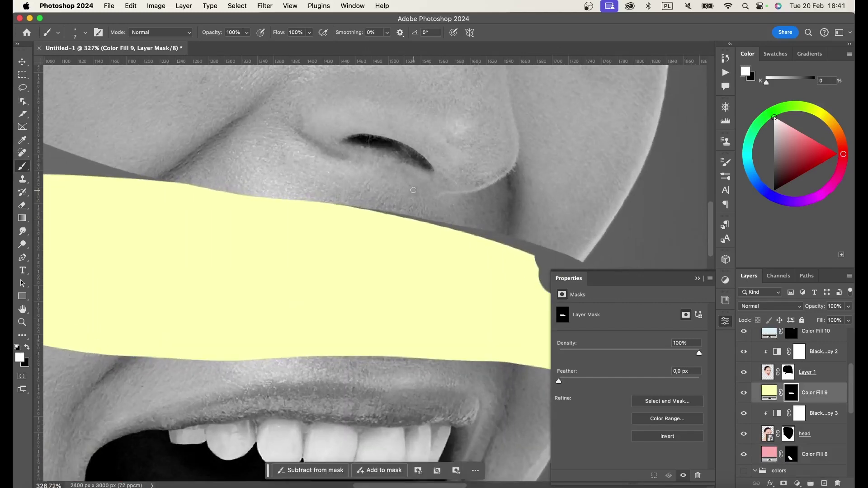
key(bracketright)
key(bracketright)
key(bracketright)
scroll(443, 215, right, 5)
mouse_move(369, 212)
mouse_down()
mouse_move(454, 258)
mouse_move(443, 286)
mouse_up()
key(super+z)
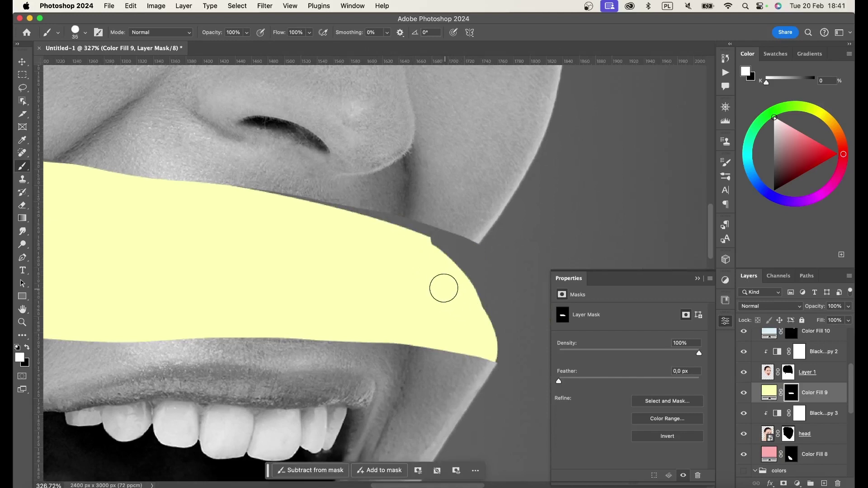
drag(469, 310, 485, 361)
key(super+z)
key(x)
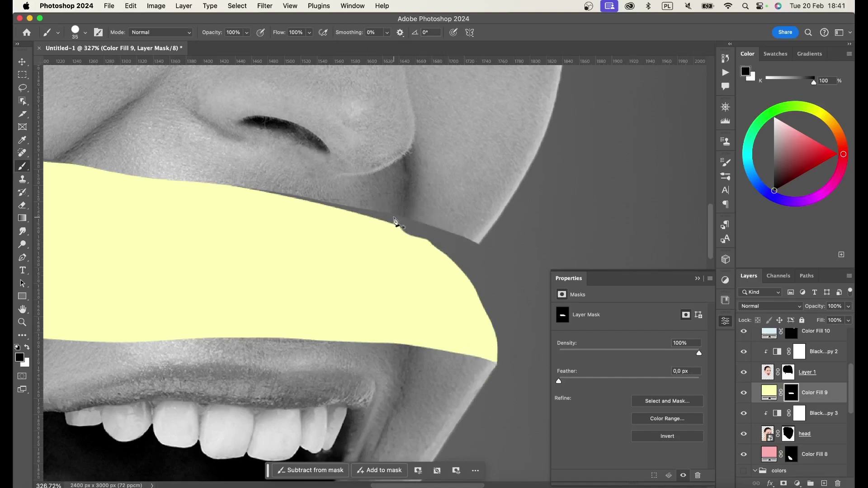
Draw a curved Pen path along the strip's right end, load it as a selection, then deselect.
key(p)
click(346, 209)
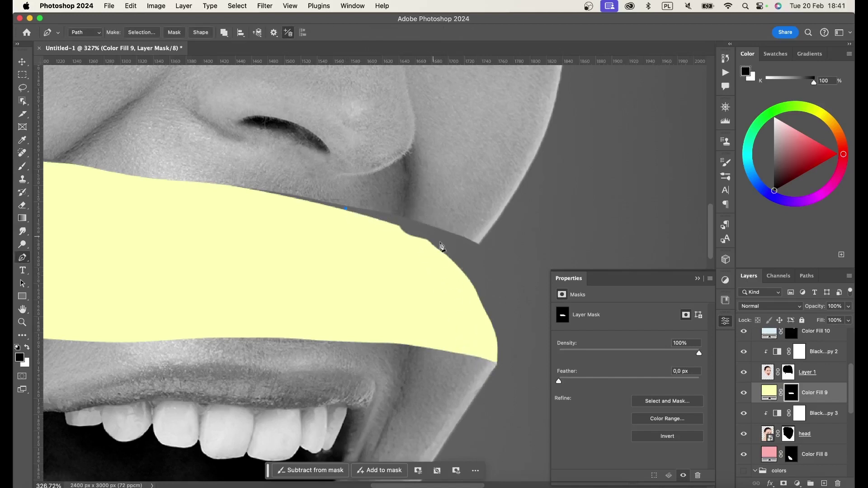
drag(497, 365, 513, 486)
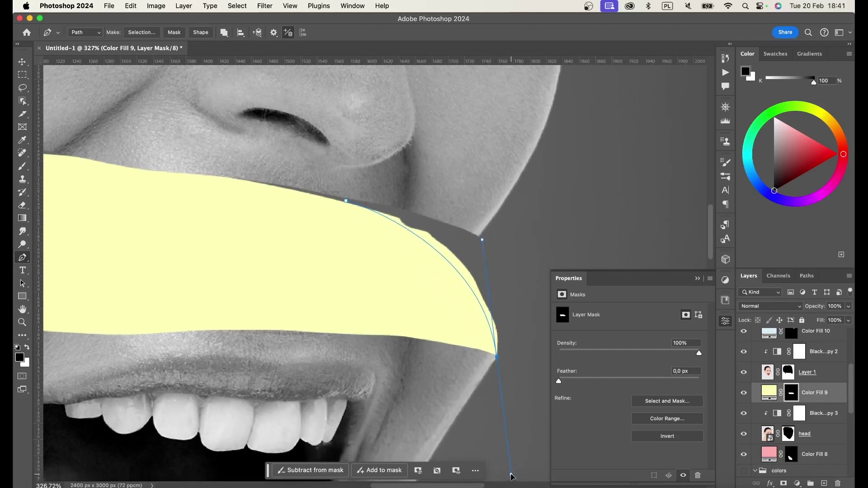
drag(513, 486, 510, 474)
key(super+Return)
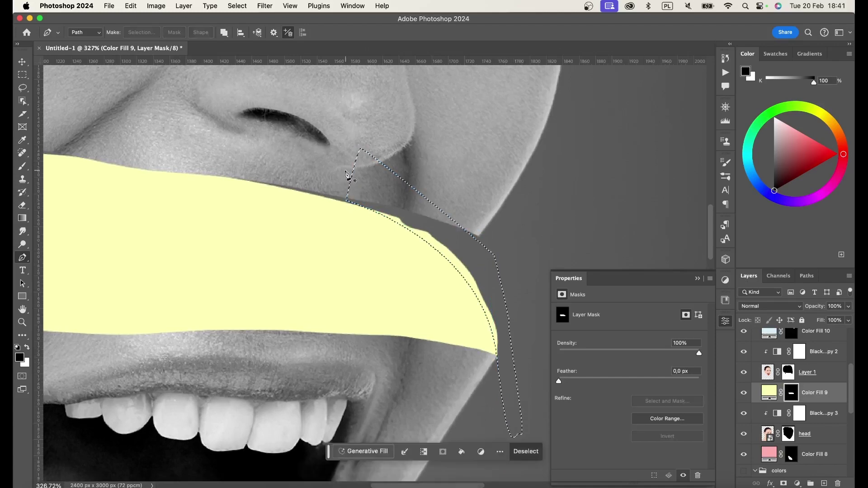
key(super+d)
Touch up the yellow strip's edge with the brush, then zoom out to the whole face.
mouse_move(430, 185)
mouse_down()
mouse_move(444, 173)
mouse_move(421, 180)
mouse_up()
mouse_move(432, 286)
mouse_down()
mouse_move(469, 270)
mouse_move(437, 284)
mouse_up()
key(b)
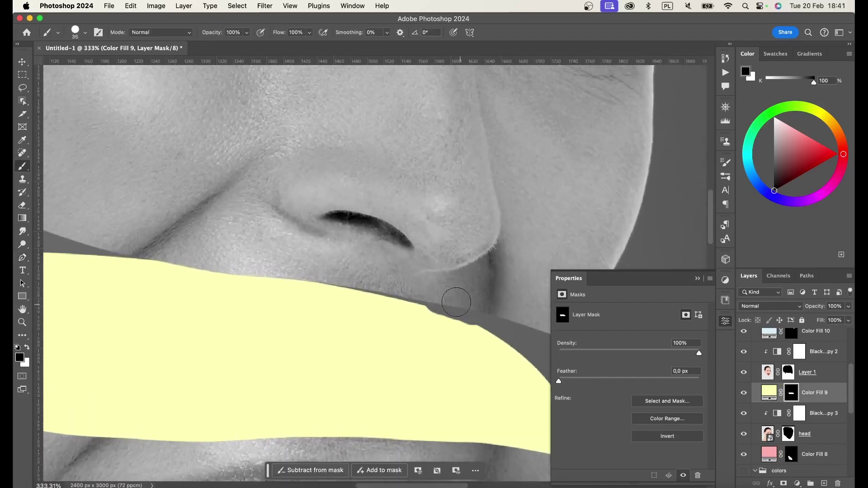
mouse_move(443, 316)
mouse_down()
mouse_move(470, 317)
mouse_move(452, 307)
mouse_up()
key(super+z)
key(super+z)
key(super+z)
drag(460, 295, 397, 240)
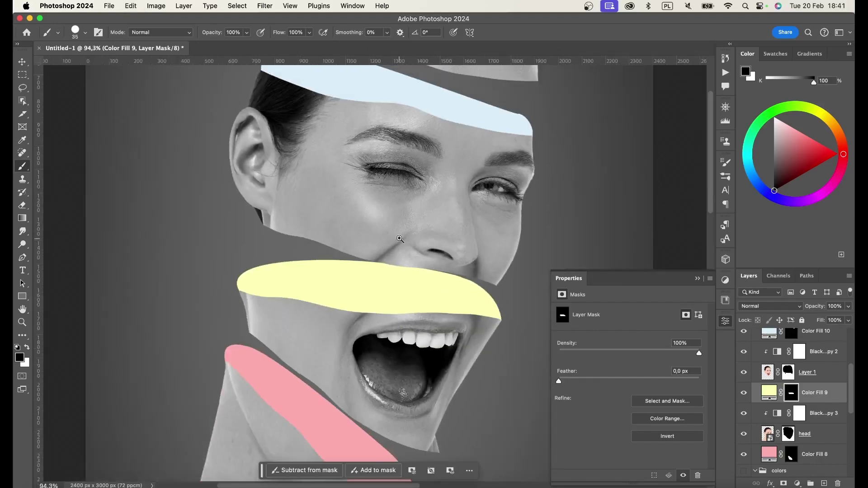
scroll(436, 230, up, 5)
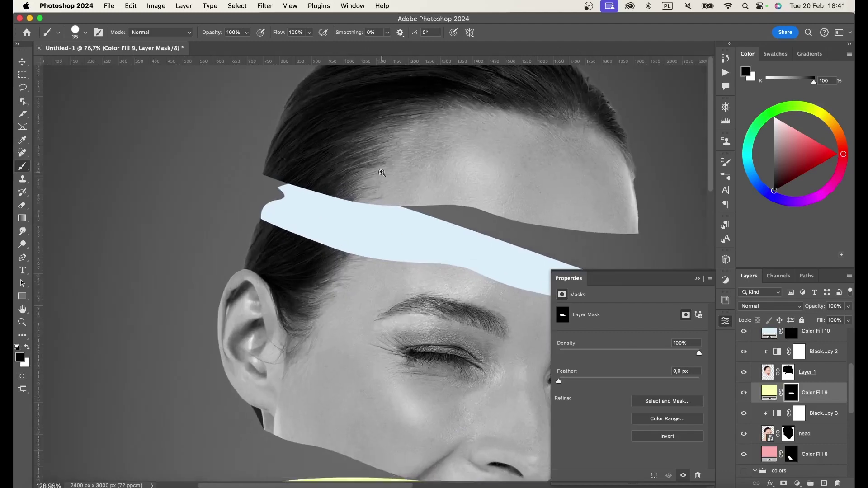
Trace a closed, curved Pen path around the pale blue forehead band on Color Fill 10's mask.
click(793, 335)
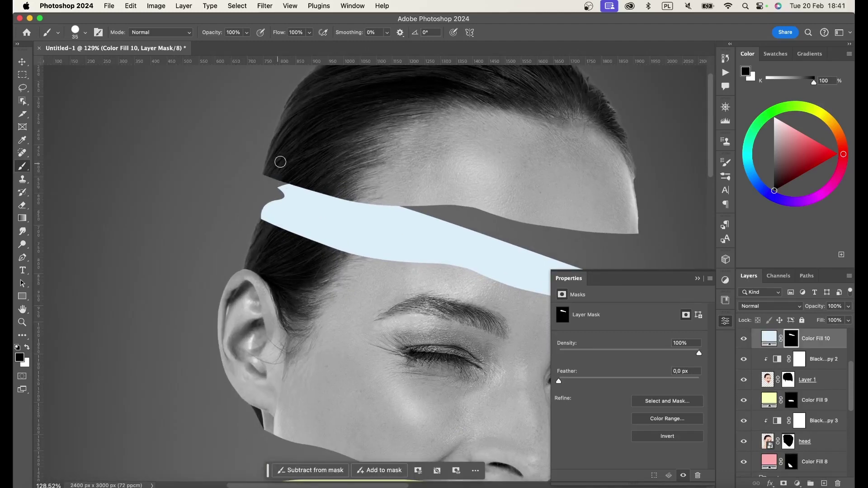
key(p)
scroll(269, 203, up, 3)
scroll(269, 203, up, 2)
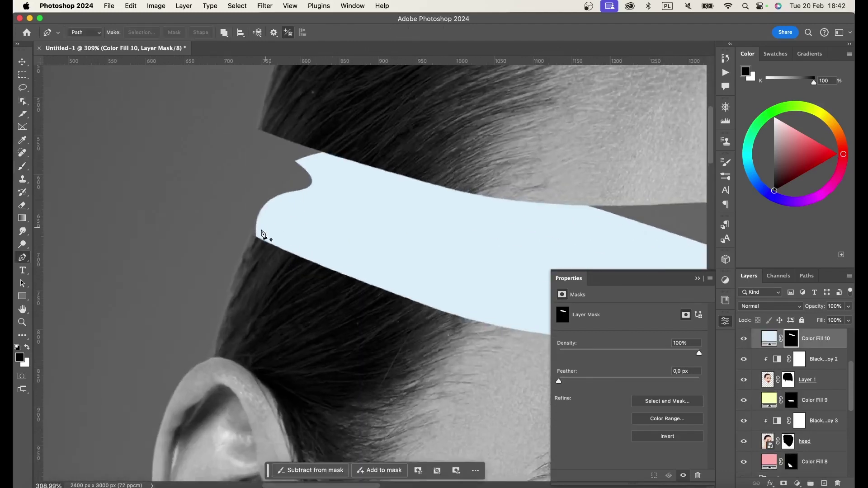
click(257, 238)
scroll(583, 205, down, 3)
scroll(467, 140, down, 3)
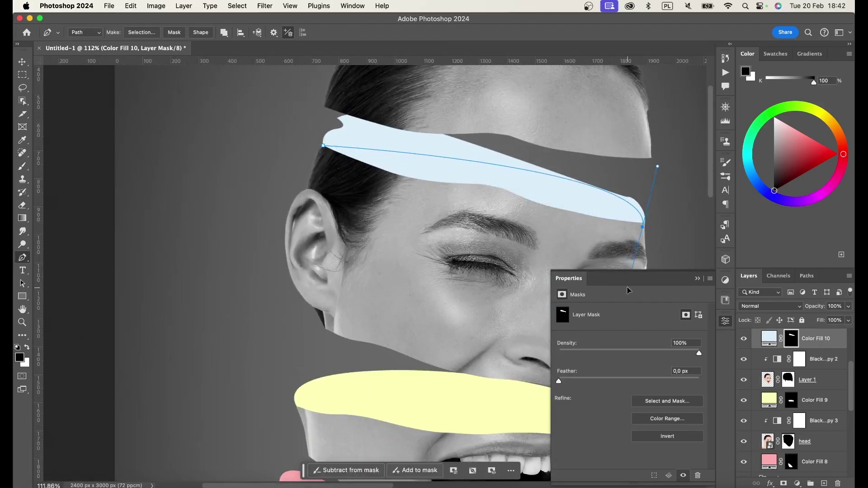
drag(419, 134, 507, 167)
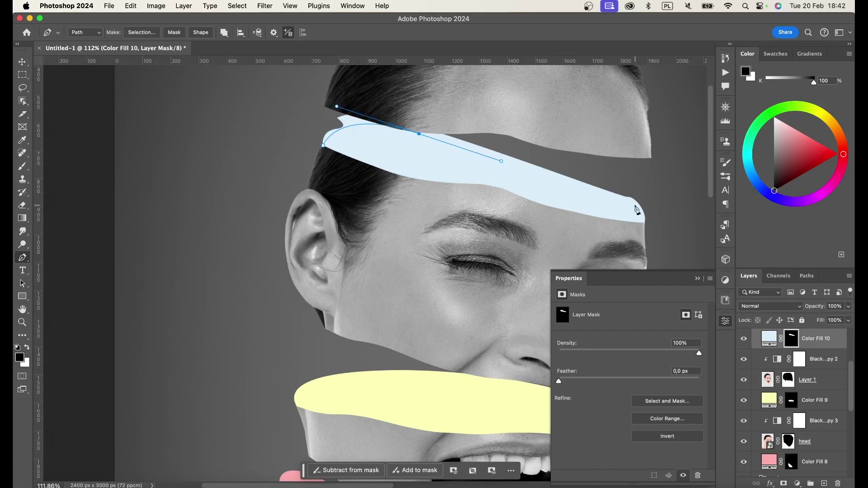
drag(641, 228, 607, 254)
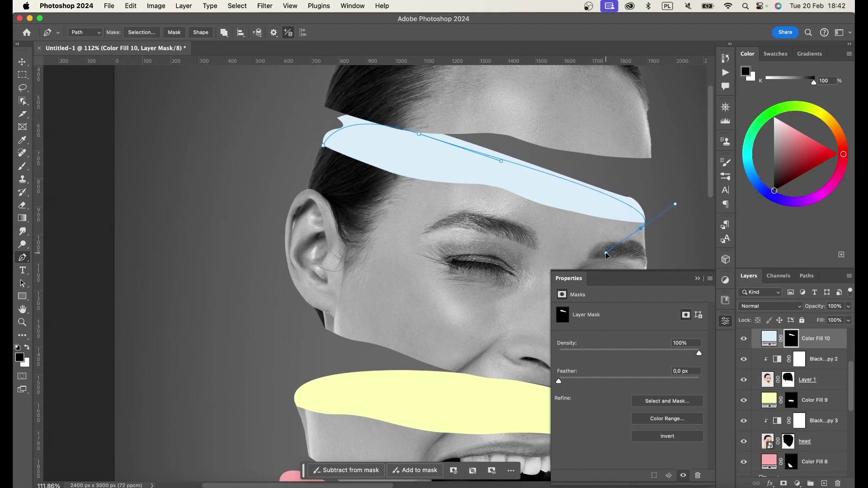
drag(352, 208, 346, 201)
click(323, 149)
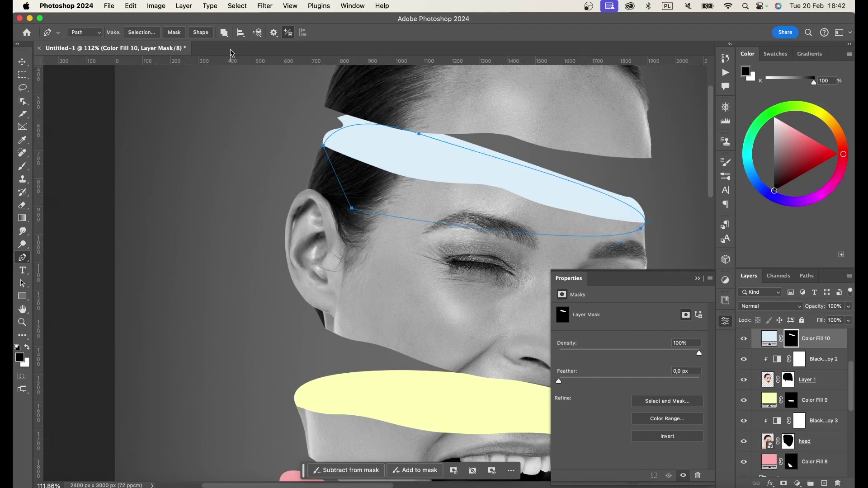
Turn the path into an inverted selection, fill the mask outside it with black, and deselect.
key(super+Return)
click(237, 5)
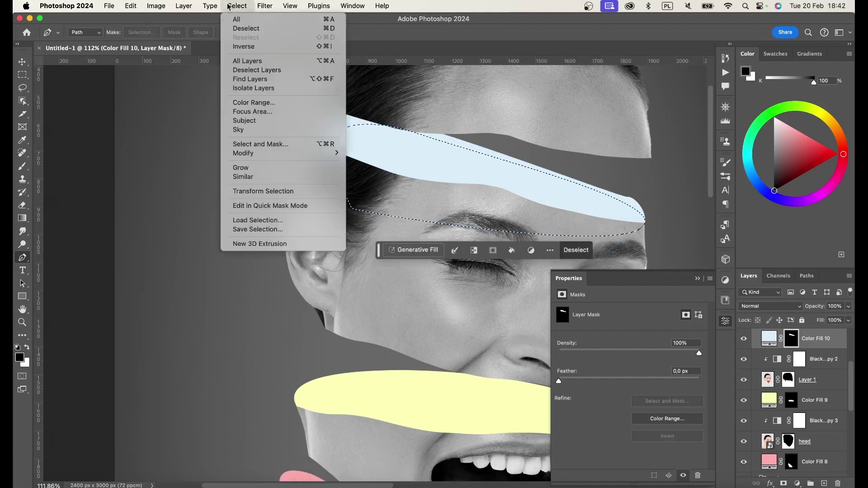
click(262, 47)
key(alt+BackSpace)
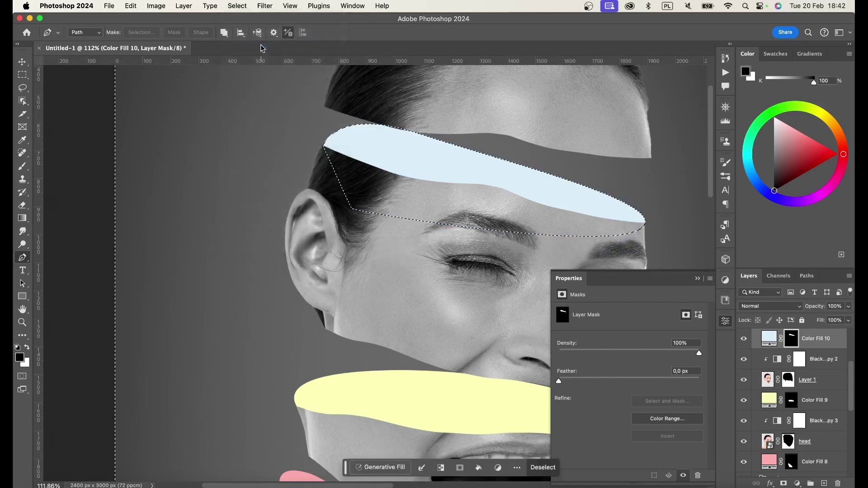
key(super+d)
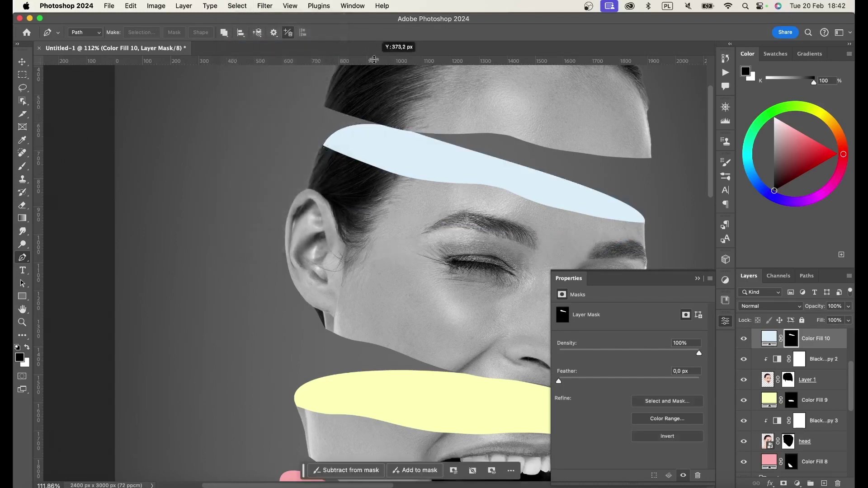
Zoom in on the band's left end by the hair, with a black Brush ready.
drag(374, 59, 415, 62)
drag(379, 99, 424, 120)
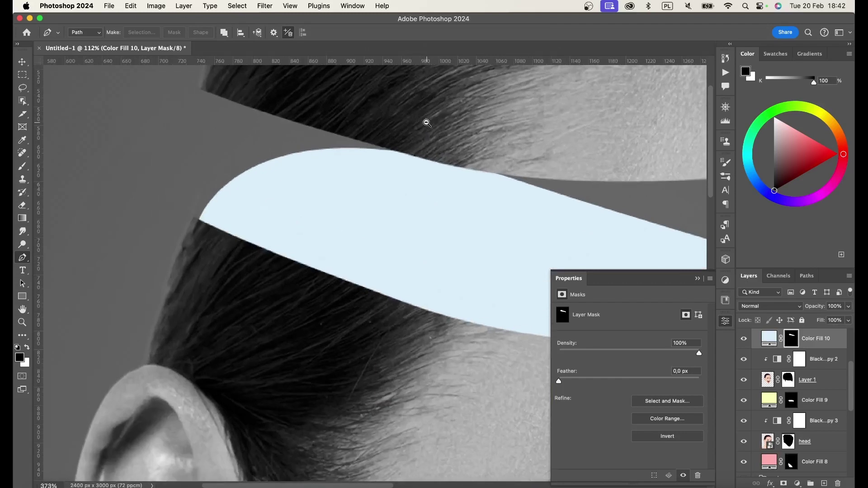
key(v)
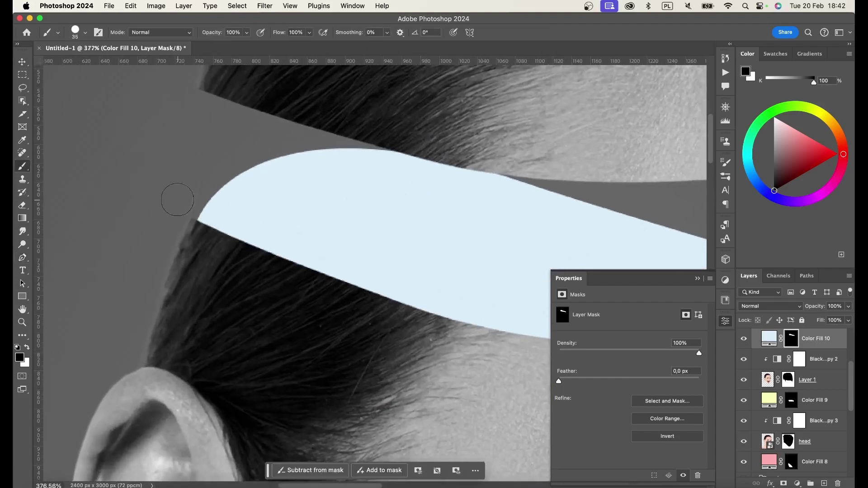
key(b)
key(x)
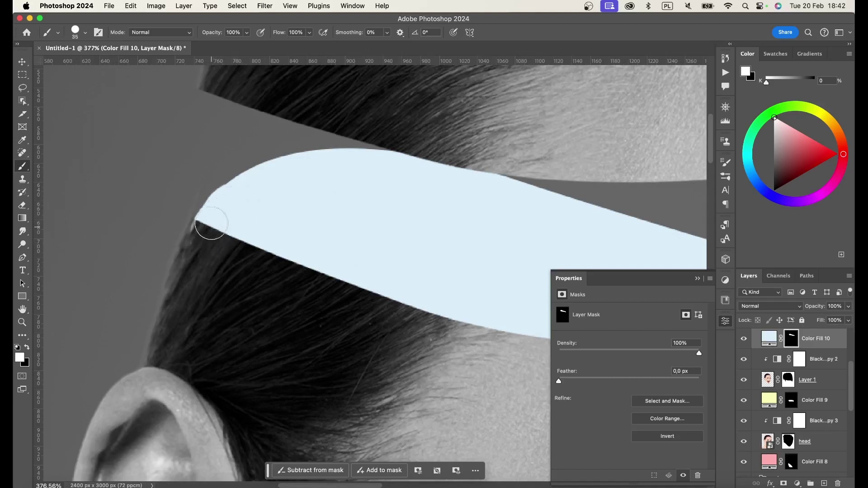
scroll(213, 172, right, 5)
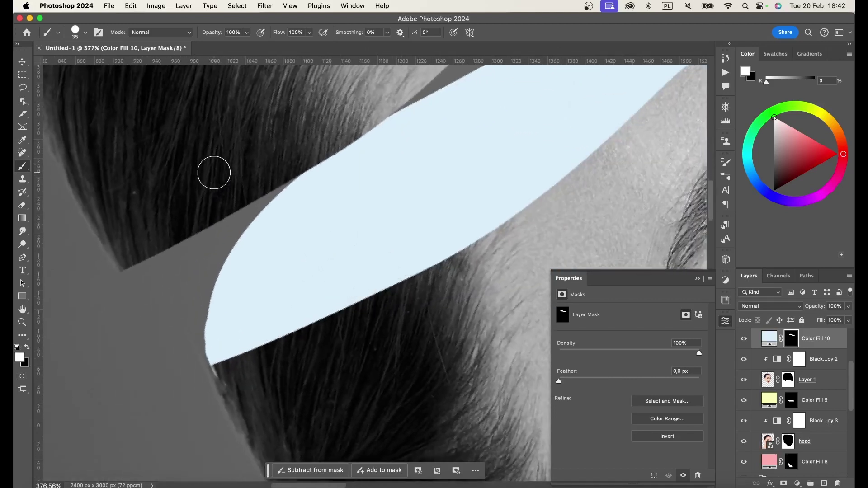
scroll(186, 306, down, 5)
scroll(186, 306, left, 3)
key(x)
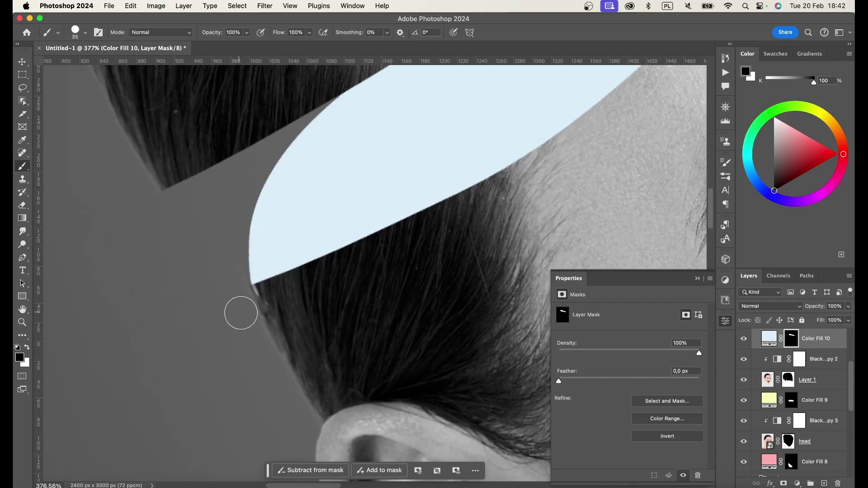
scroll(229, 260, down, 3)
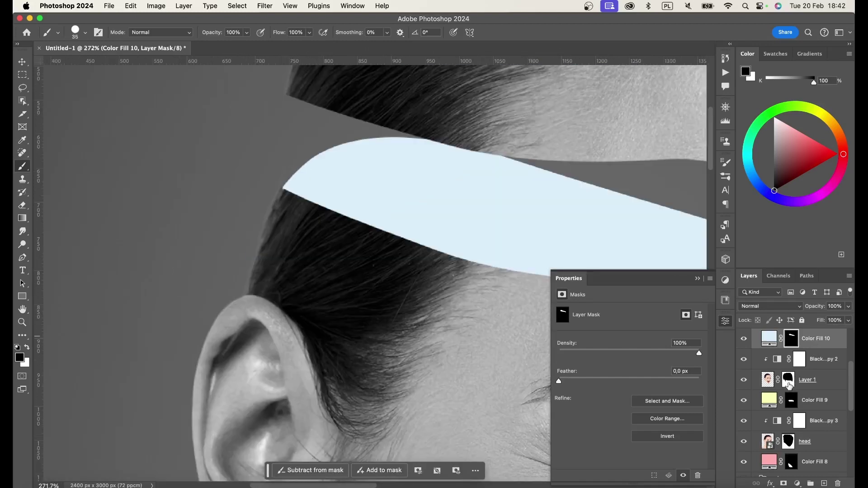
click(789, 382)
scroll(226, 162, up, 5)
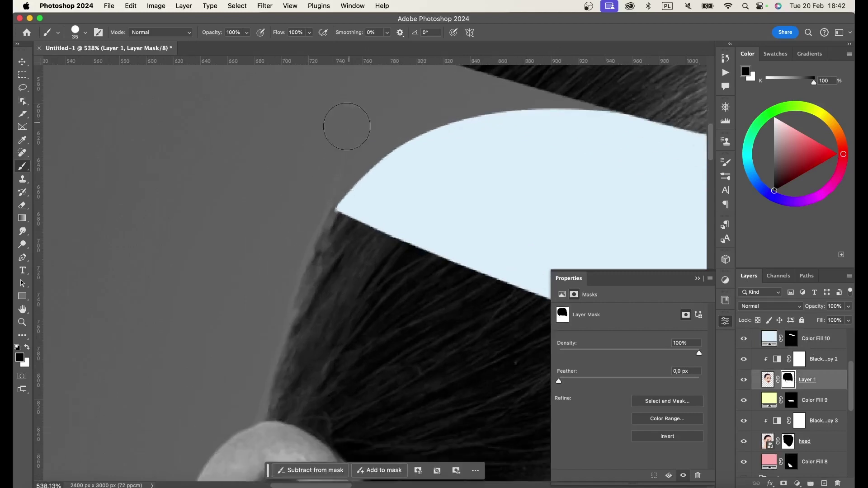
key(x)
drag(319, 208, 334, 171)
key(ctrl+z)
key(x)
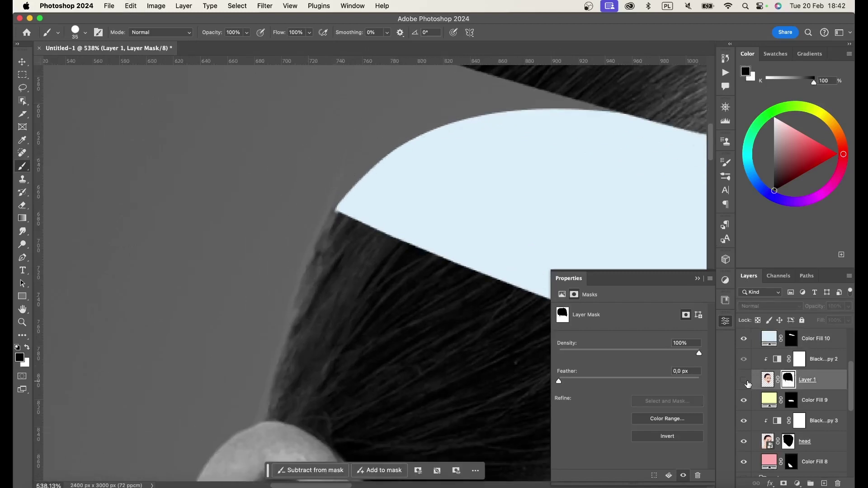
click(789, 442)
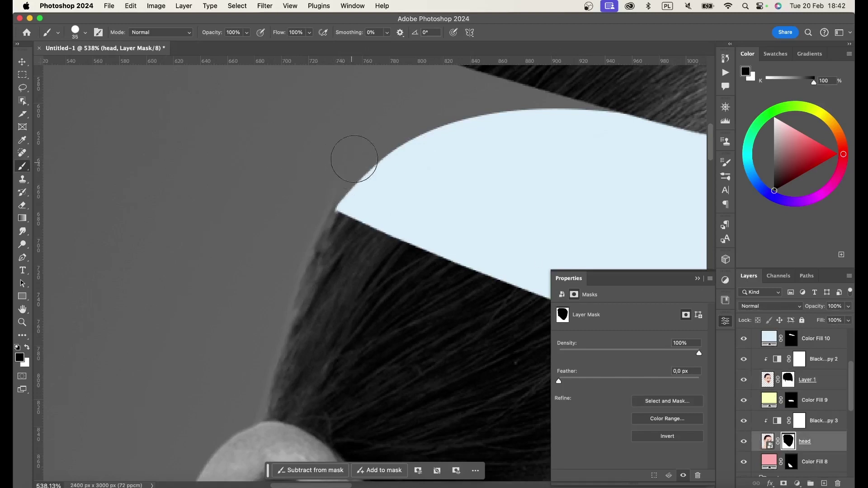
click(747, 442)
scroll(796, 398, up, 3)
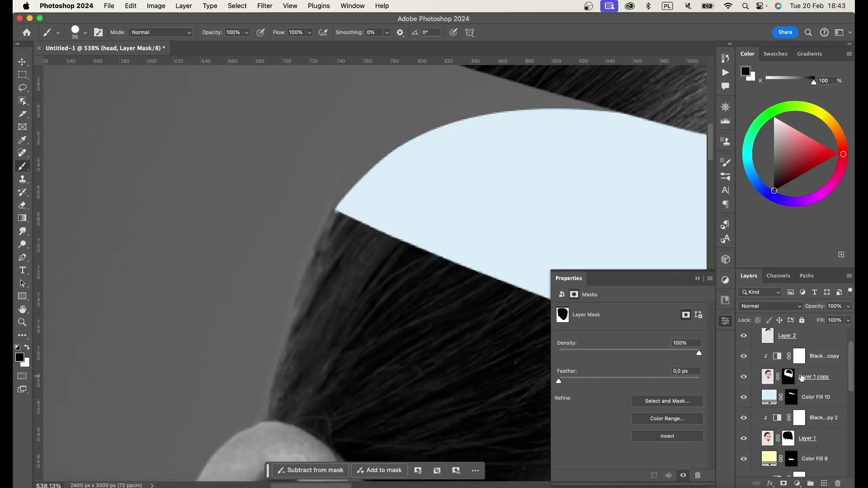
click(791, 377)
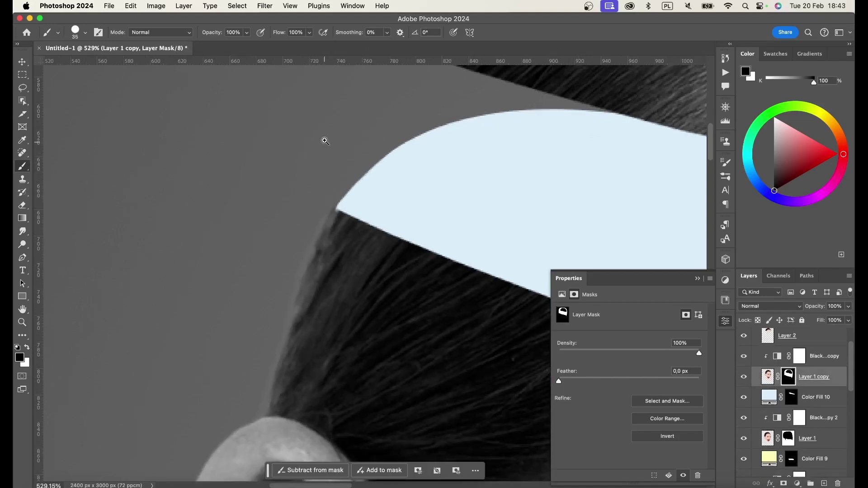
scroll(311, 139, down, 5)
scroll(311, 139, down, 3)
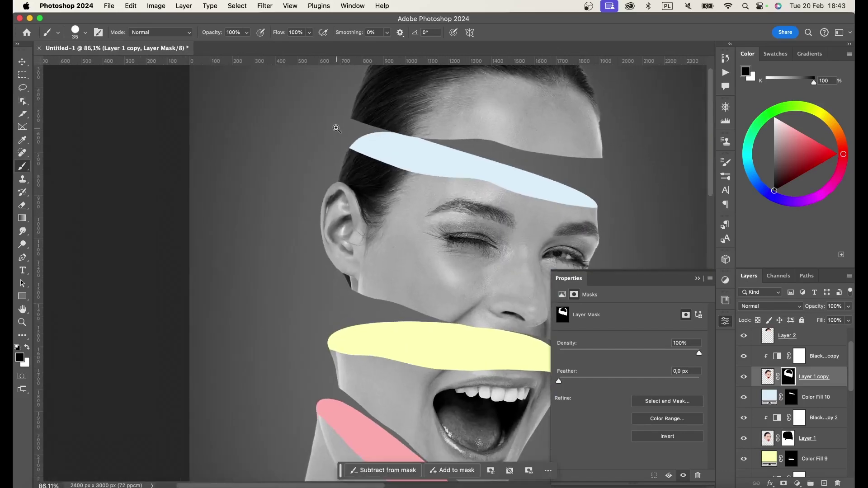
scroll(317, 131, down, 2)
scroll(289, 131, down, 2)
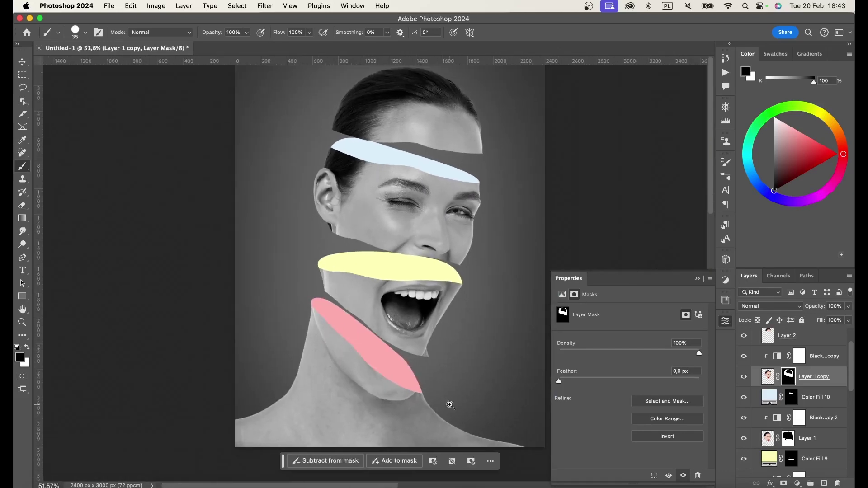
scroll(451, 405, up, 5)
scroll(291, 332, down, 1)
scroll(229, 314, down, 1)
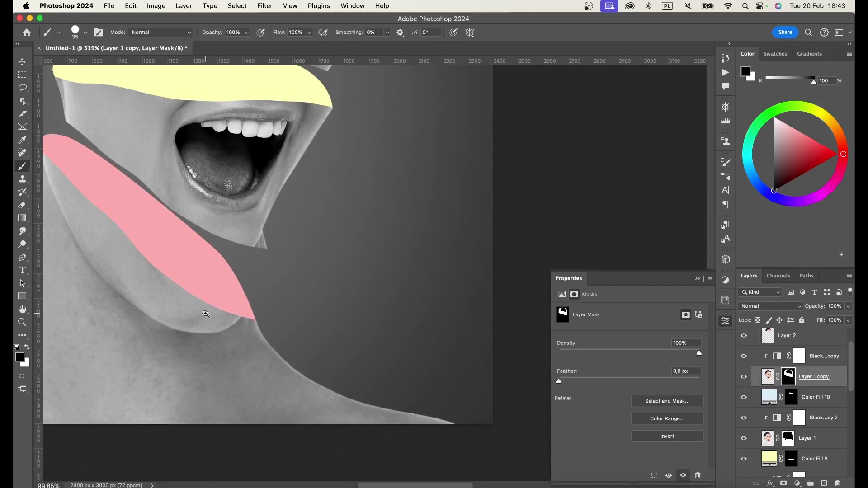
drag(241, 276, 224, 292)
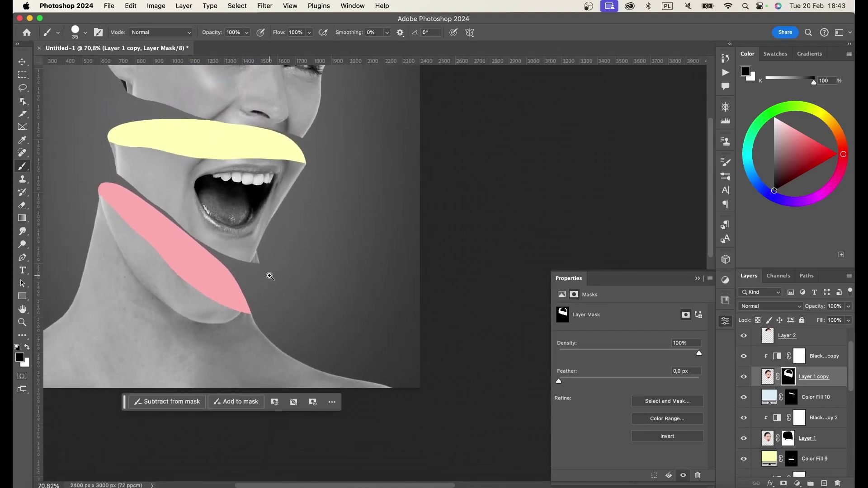
drag(220, 301, 248, 300)
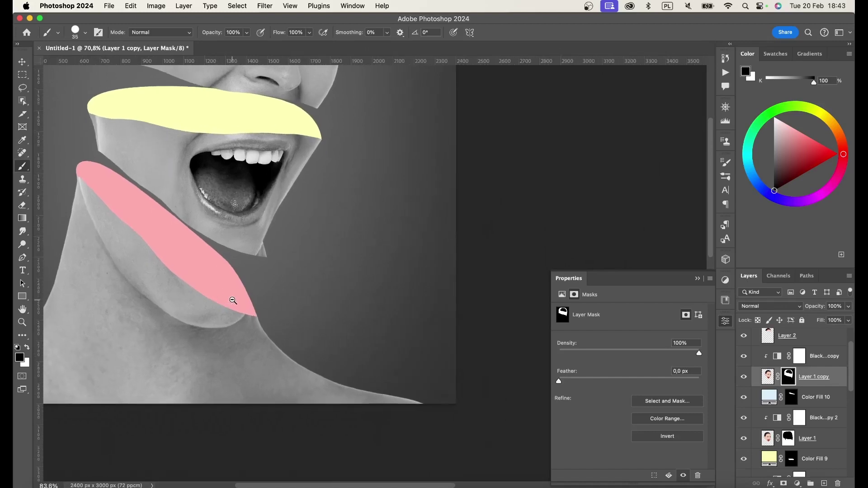
scroll(815, 403, down, 3)
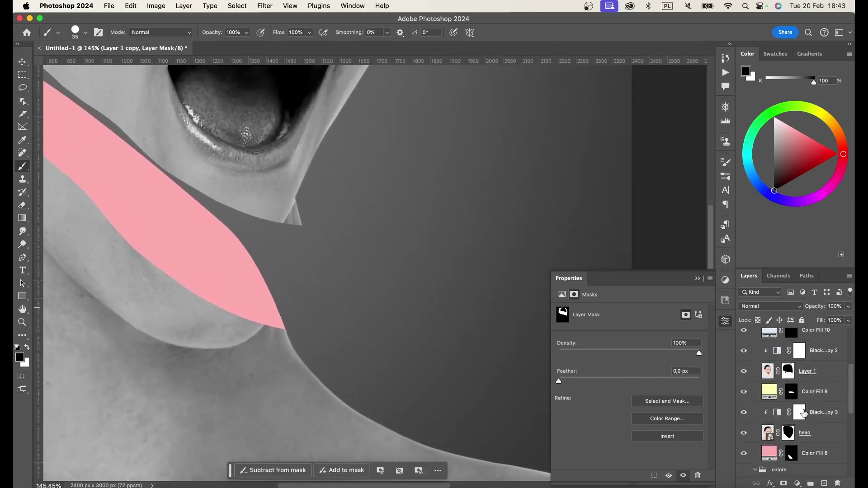
Compare the head layer hidden and shown, then test and undo a black dab on its mask.
click(787, 435)
click(745, 434)
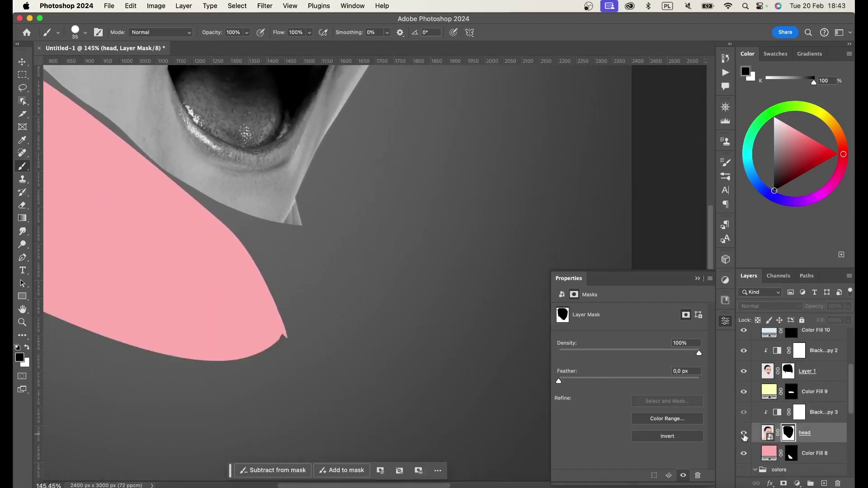
key(x)
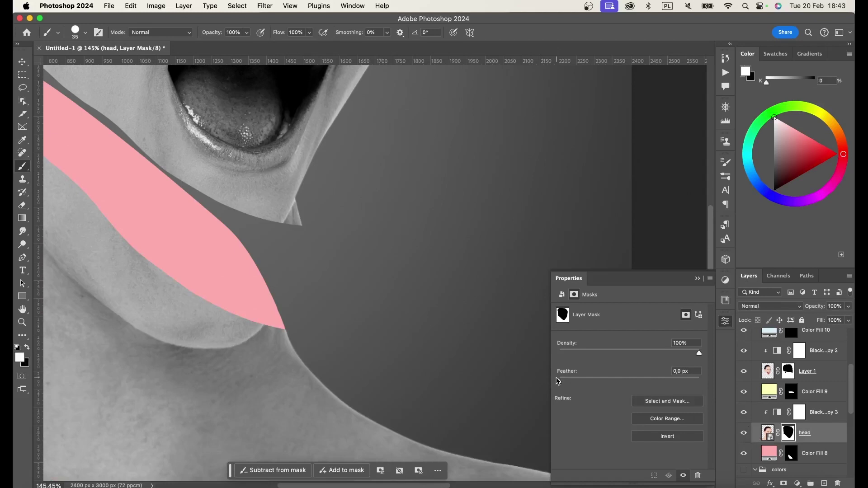
key(x)
click(266, 335)
key(ctrl+z)
Trim the skin spike tip below the pink band and repaint the band's lower edge near the chin.
key(x)
mouse_move(275, 309)
mouse_down()
mouse_move(271, 318)
mouse_move(283, 304)
mouse_move(290, 328)
mouse_up()
key(ctrl+z)
key(x)
drag(300, 283, 286, 262)
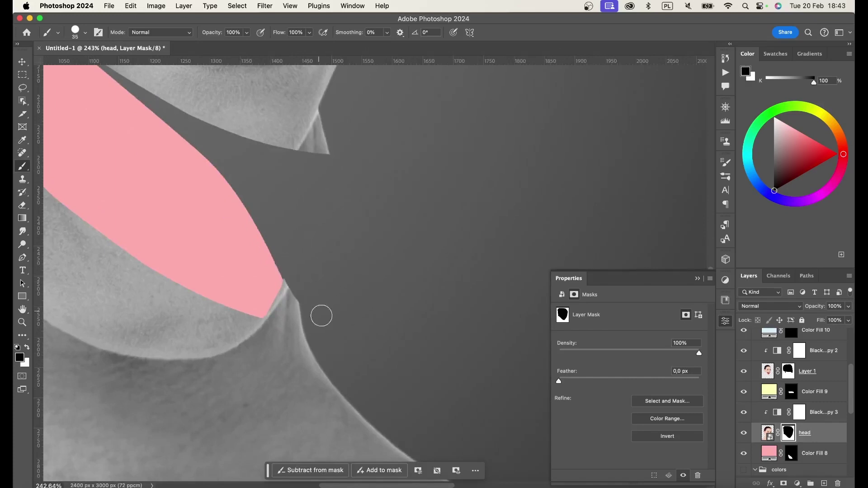
scroll(312, 310, down, 10)
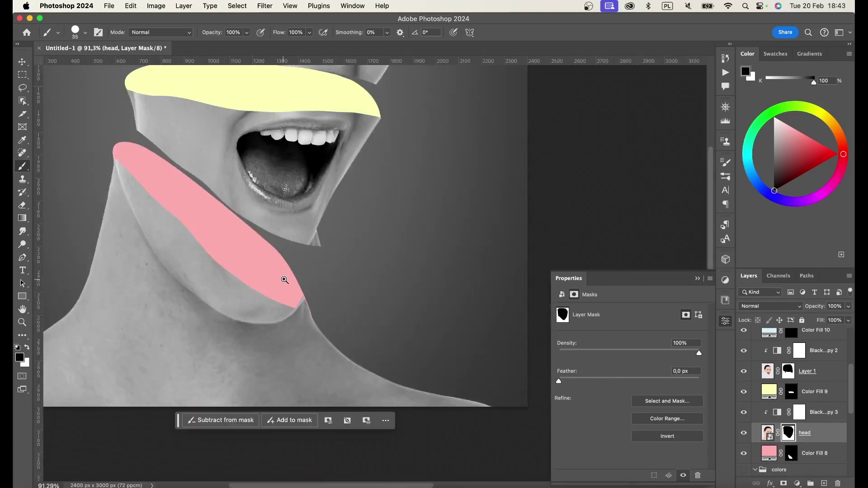
scroll(284, 313, up, 8)
key(x)
mouse_move(284, 313)
mouse_down()
mouse_move(224, 295)
mouse_move(310, 297)
mouse_up()
Extend the grey jaw along the pink band, painting out the pink sliver below the chin.
drag(210, 304, 250, 302)
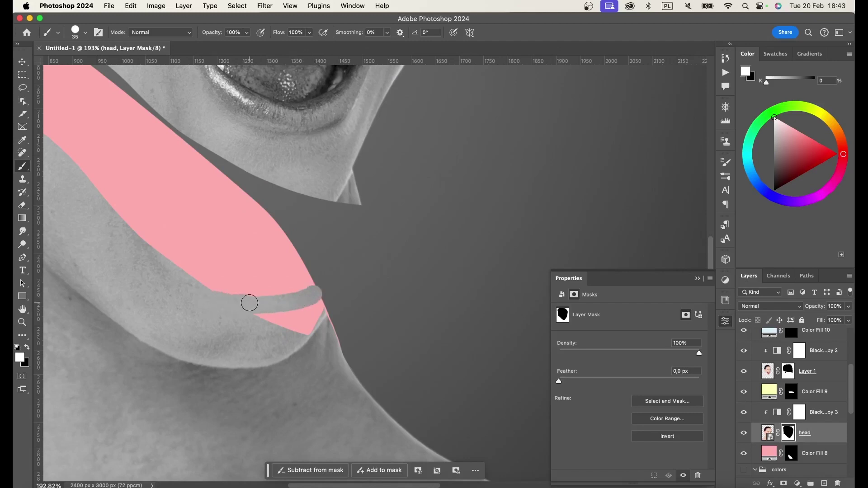
scroll(248, 296, down, 5)
scroll(272, 287, down, 2)
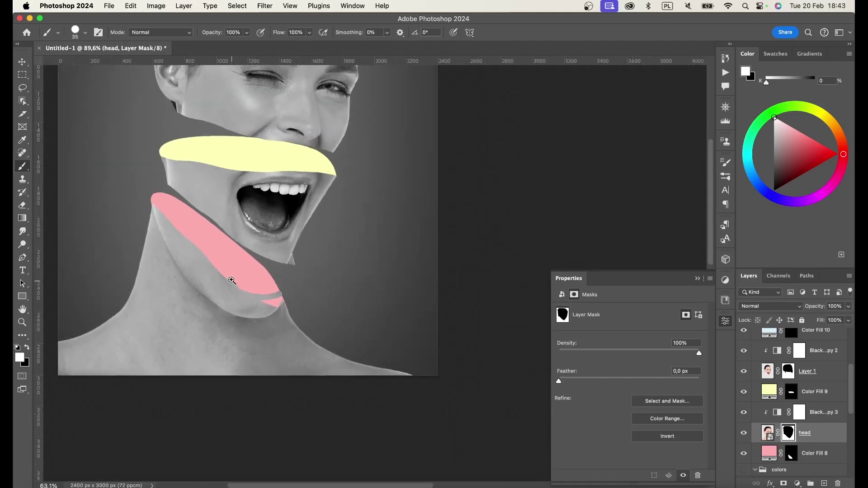
scroll(276, 282, up, 5)
scroll(276, 282, up, 1)
mouse_move(300, 336)
mouse_down()
mouse_move(330, 330)
mouse_move(326, 341)
mouse_move(343, 327)
mouse_up()
Undo a stroke at the chin tip and anchor a Pen path at the pink strip's lower edge.
scroll(325, 315, down, 3)
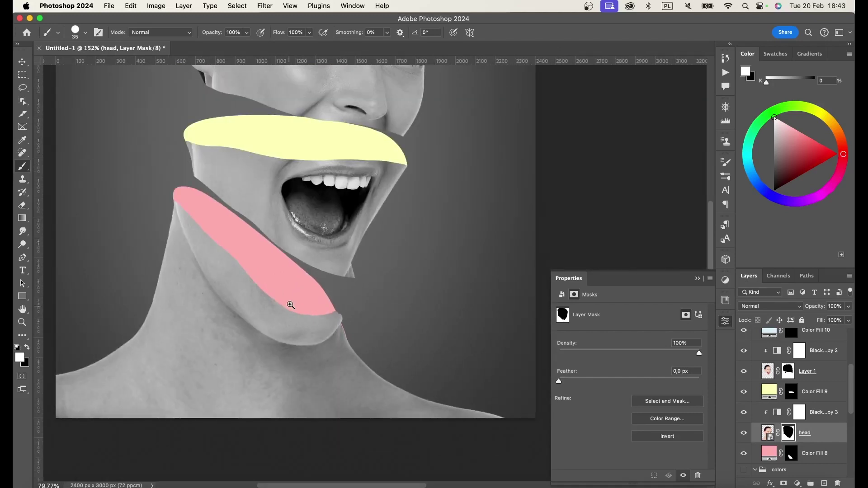
scroll(333, 302, up, 5)
scroll(340, 345, up, 2)
drag(341, 345, 342, 333)
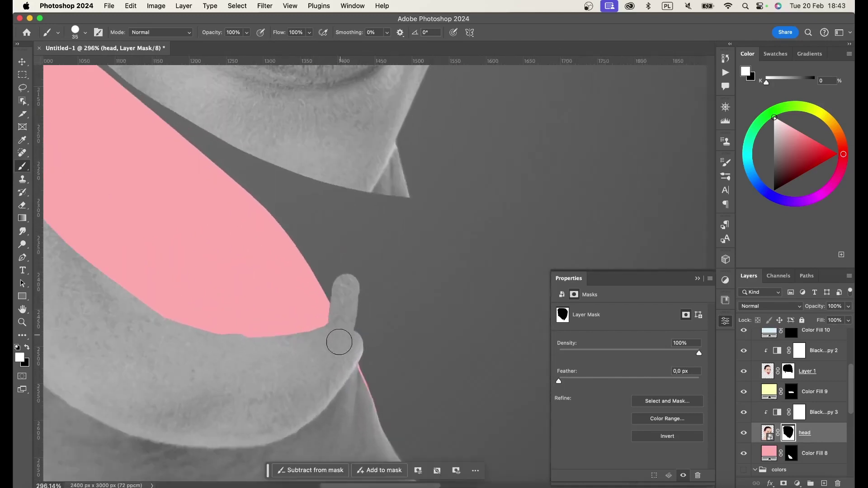
key(ctrl+z)
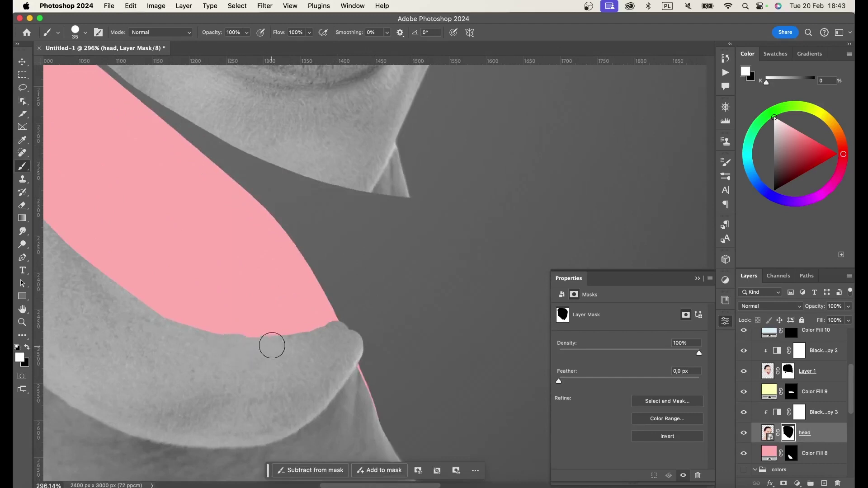
key(p)
click(154, 312)
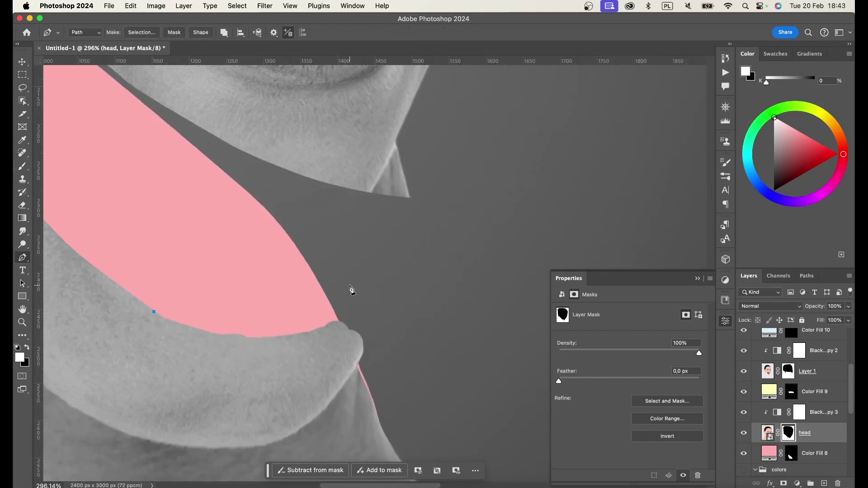
Trace a closed Pen path around the chin tip poking past the pink strip.
drag(327, 302, 322, 237)
drag(326, 301, 305, 218)
key(super+z)
drag(327, 301, 323, 235)
drag(272, 413, 267, 416)
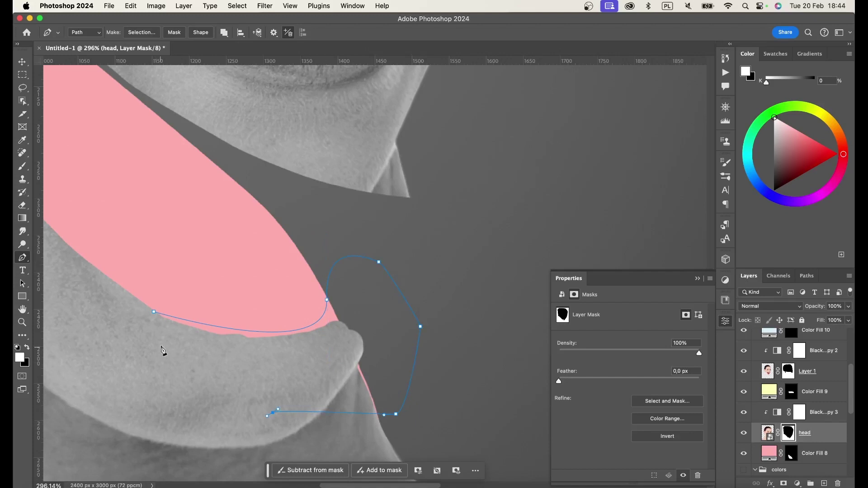
click(154, 313)
Cut the traced chin tip out of the head layer's mask and deselect.
key(super+Return)
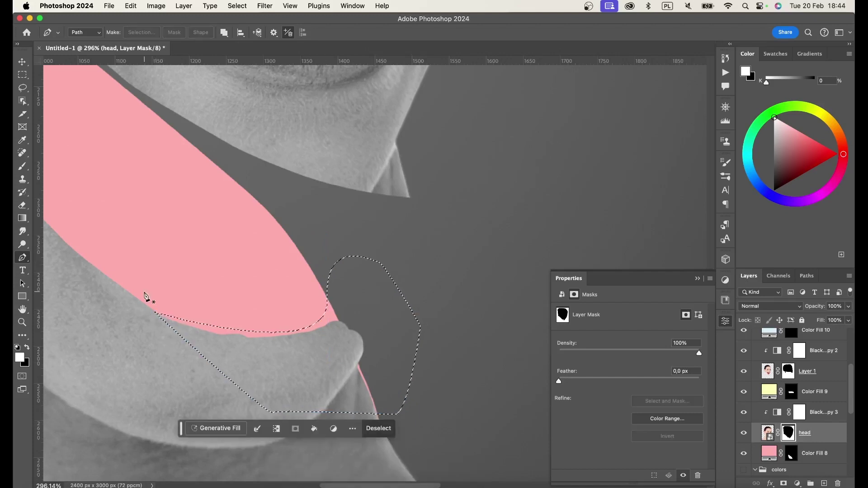
key(BackSpace)
key(super+d)
mouse_move(438, 352)
mouse_down()
mouse_move(394, 311)
mouse_move(439, 334)
mouse_up()
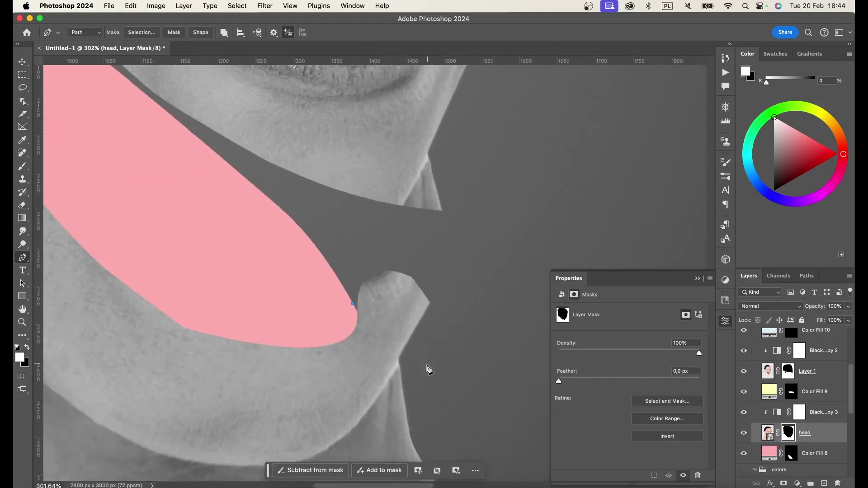
Reshape the chin path and retry the trim, then undo back to the earlier result.
drag(468, 379, 474, 380)
key(Escape)
key(ctrl+Return)
key(BackSpace)
key(ctrl+d)
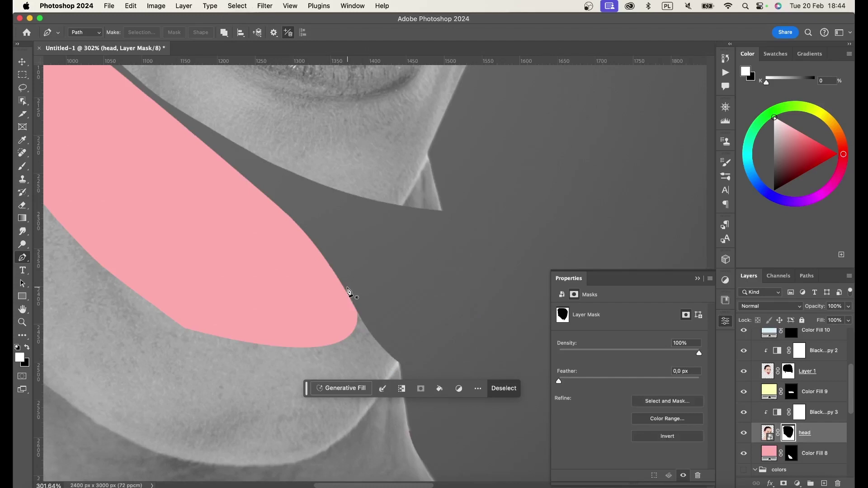
drag(436, 264, 389, 223)
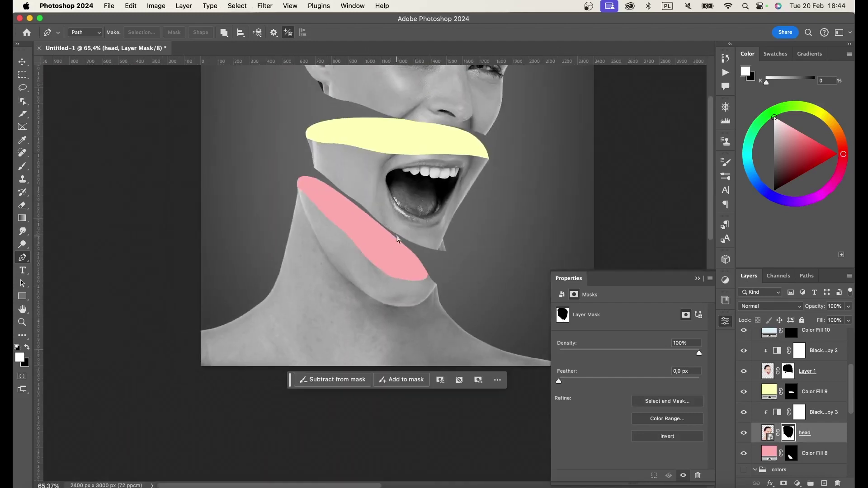
key(ctrl+z)
key(ctrl+z)
key(ctrl+z)
key(ctrl+z)
key(ctrl+z)
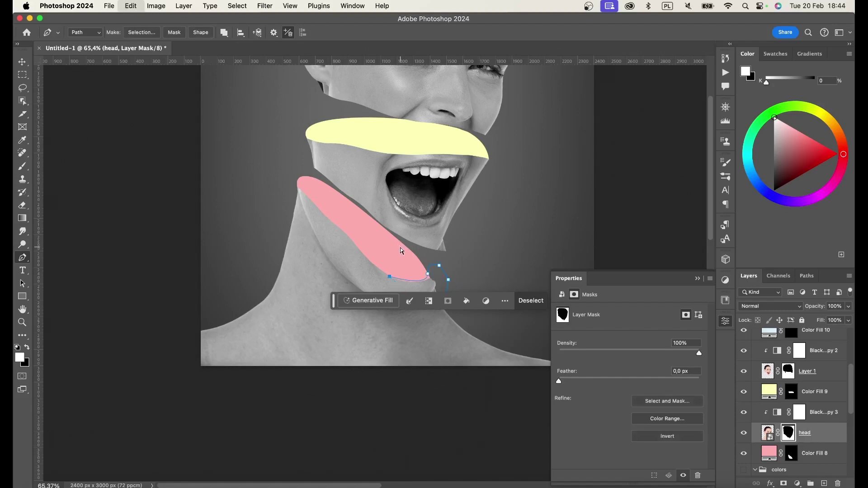
key(ctrl+z)
key(ctrl+z)
key(ctrl+z)
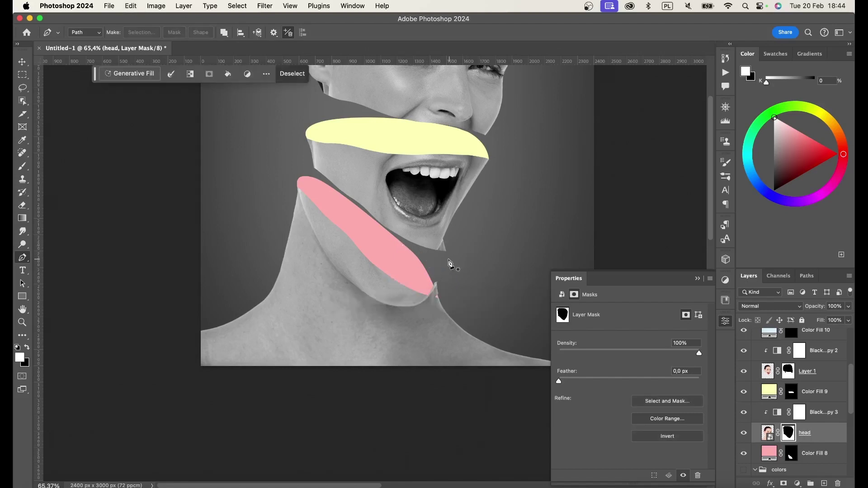
Zoom in on the pink strip's chin edge and toggle the head layer to check it.
click(446, 271)
scroll(442, 244, down, 10)
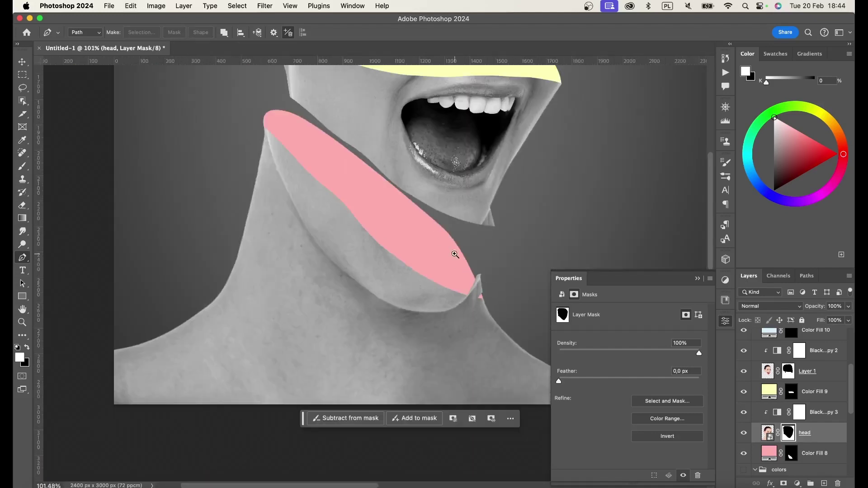
key(ctrl+comma)
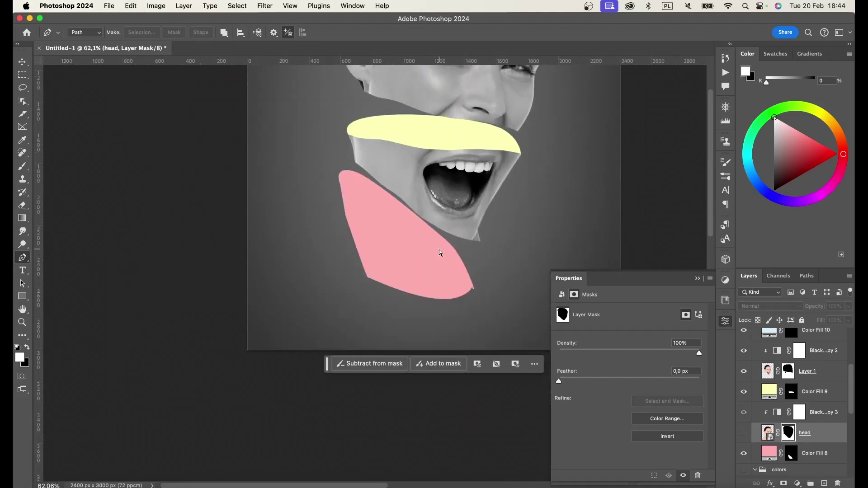
key(ctrl+comma)
scroll(481, 264, up, 3)
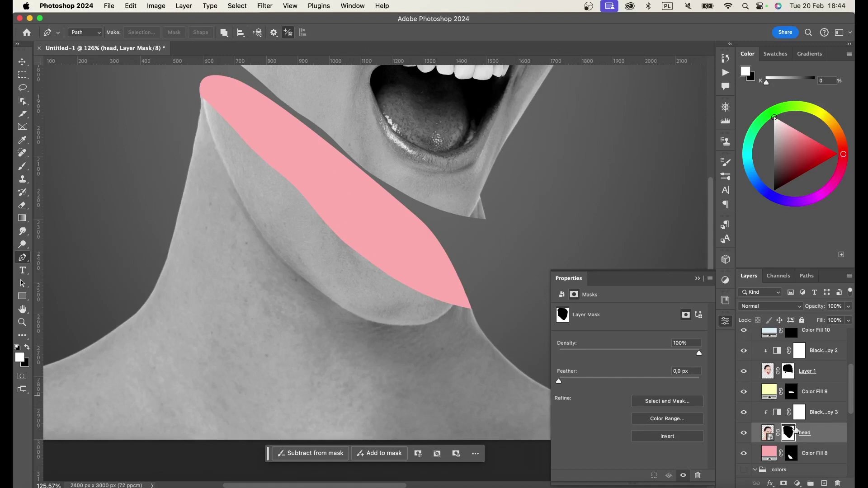
click(792, 372)
Paint black on Layer 1's mask to trim and flatten the jaw's lower edge.
key(b)
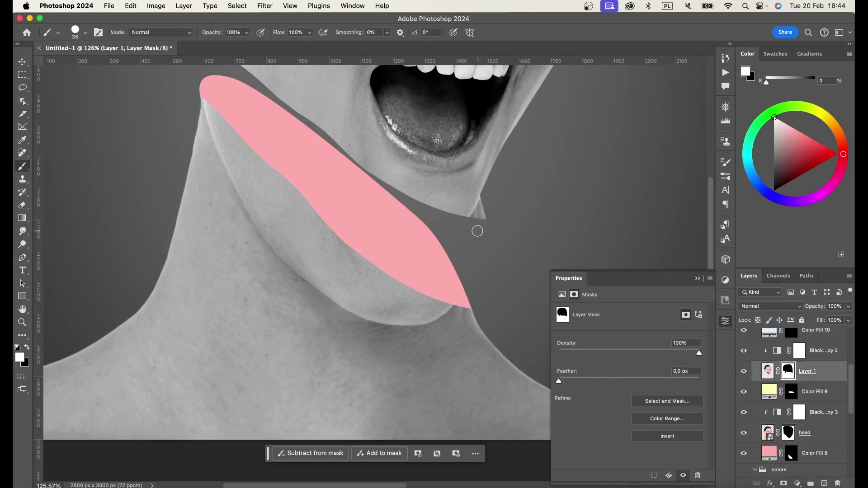
key(x)
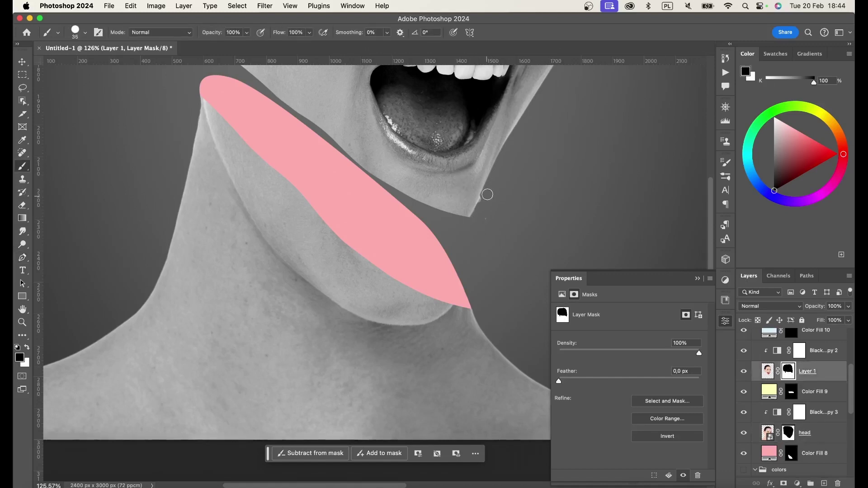
scroll(500, 214, up, 5)
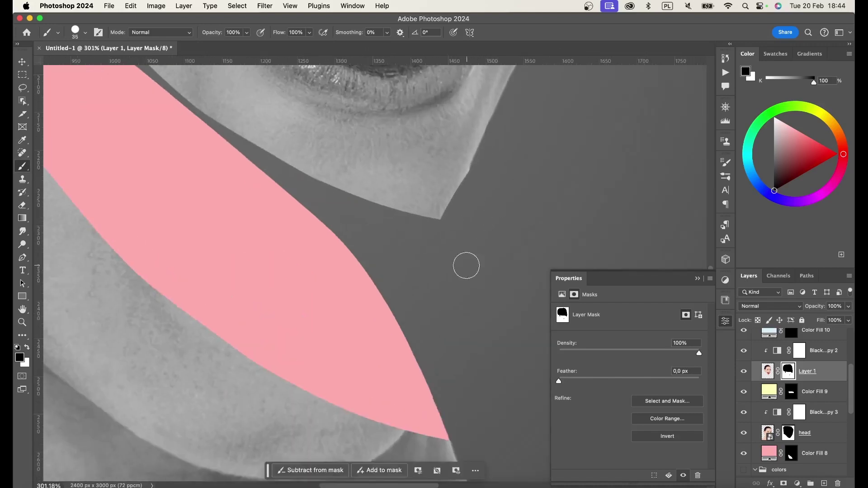
drag(481, 165, 482, 167)
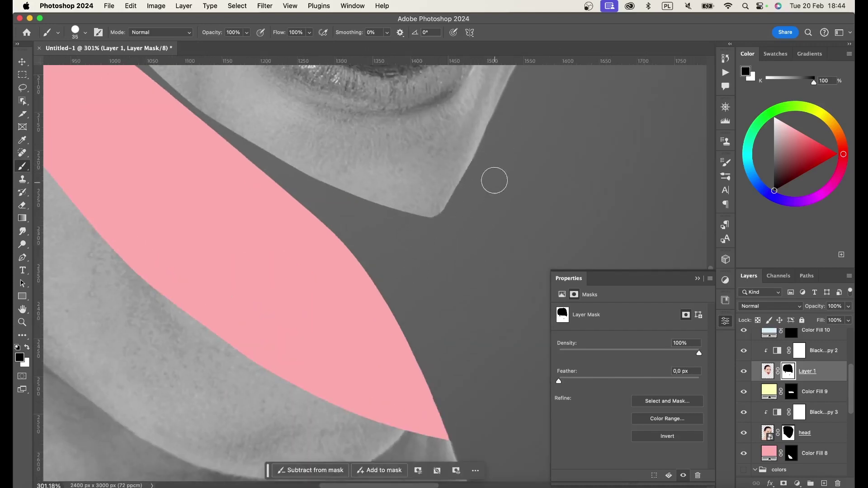
scroll(429, 170, down, 5)
scroll(434, 170, down, 3)
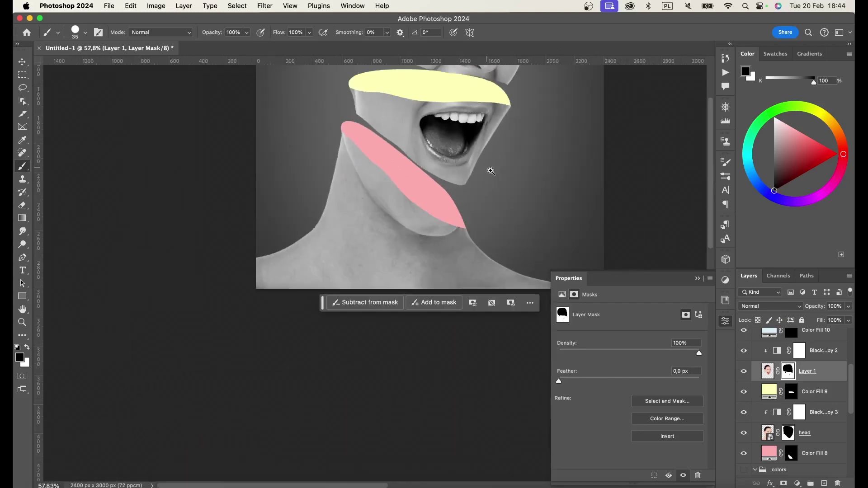
scroll(487, 184, up, 8)
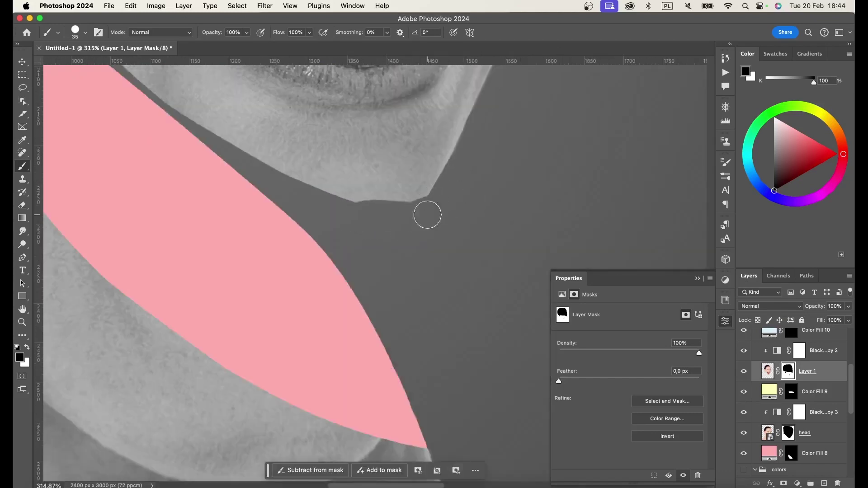
drag(359, 209, 452, 202)
Rotate the canvas view, undo the last change, and zoom in to check the mouth area.
key(r)
mouse_move(413, 161)
mouse_down()
mouse_move(289, 197)
mouse_move(318, 263)
mouse_up()
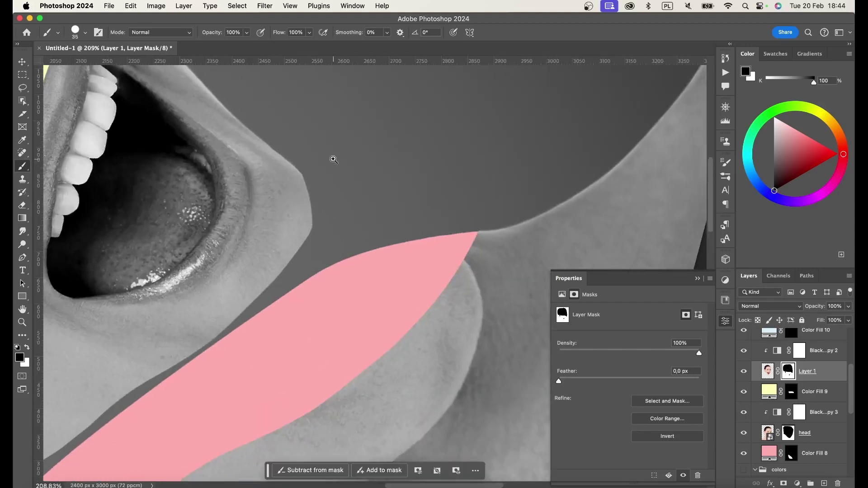
drag(321, 156, 272, 154)
scroll(451, 190, up, 5)
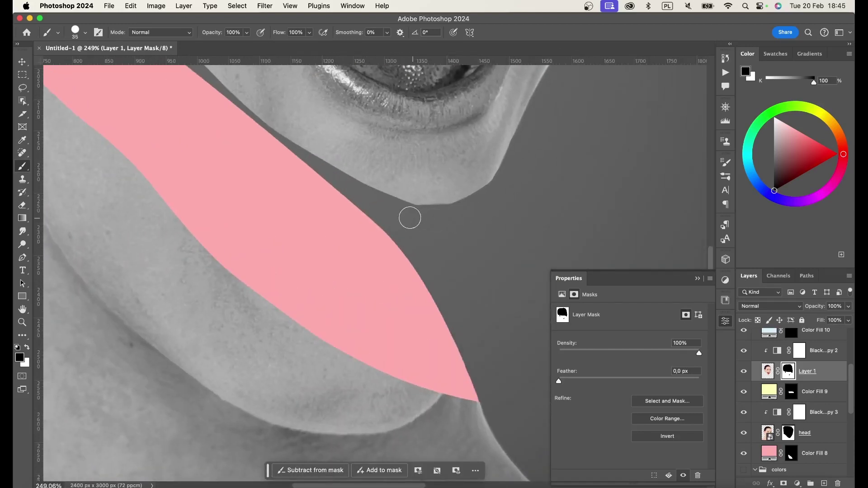
key(super+z)
mouse_move(473, 208)
mouse_down()
mouse_move(430, 152)
mouse_move(439, 189)
mouse_move(436, 176)
mouse_up()
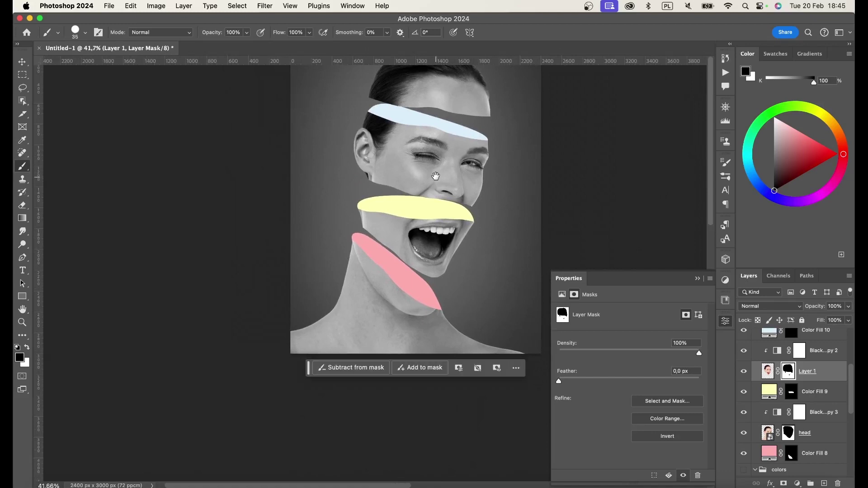
drag(426, 232, 443, 277)
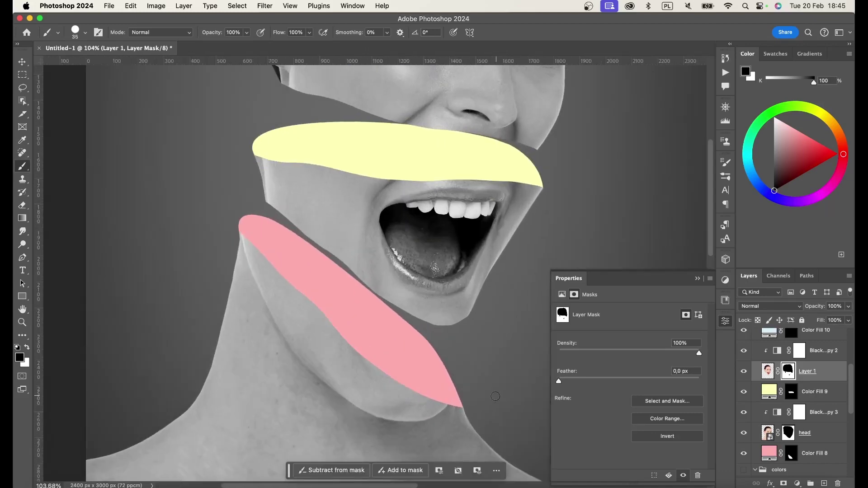
scroll(472, 395, up, 5)
key(x)
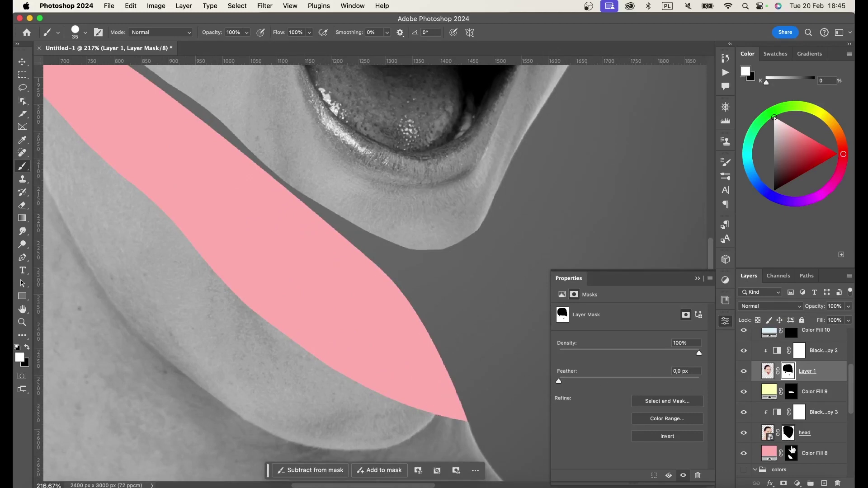
Trim the pink strip's tip near the chin on Color Fill 8's mask.
click(788, 454)
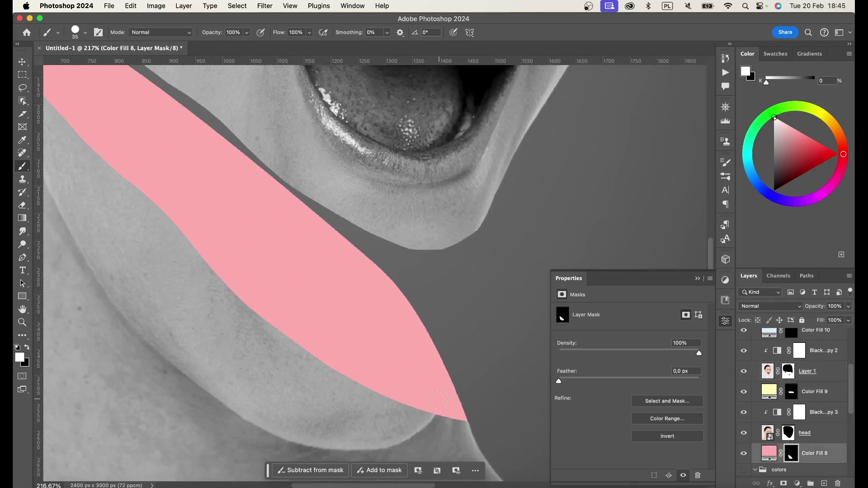
key(x)
mouse_move(457, 398)
mouse_down()
mouse_move(452, 407)
mouse_move(457, 375)
mouse_move(454, 410)
mouse_up()
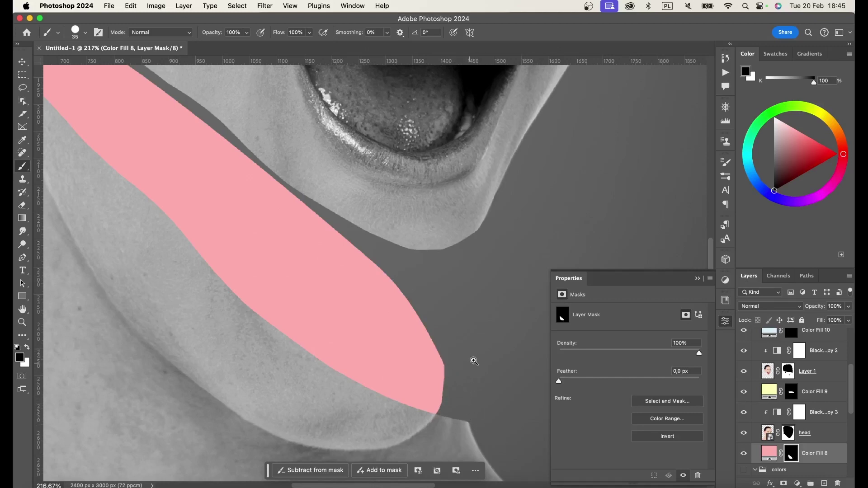
drag(474, 361, 491, 380)
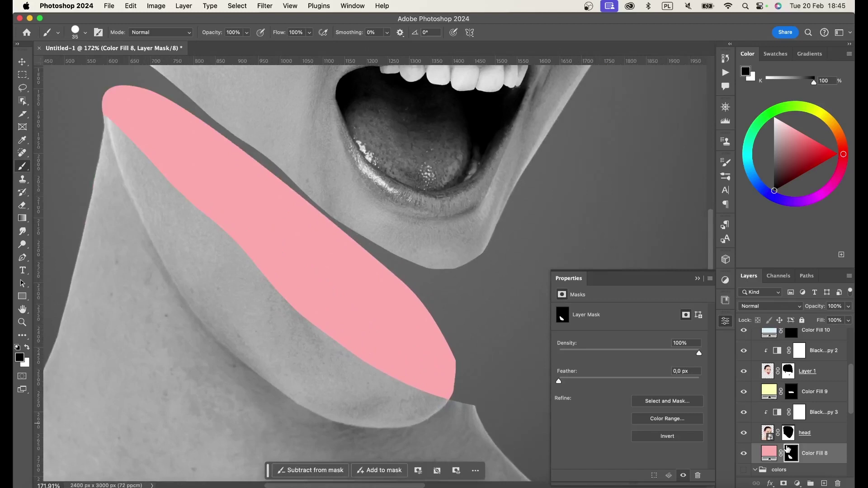
scroll(786, 424, down, 2)
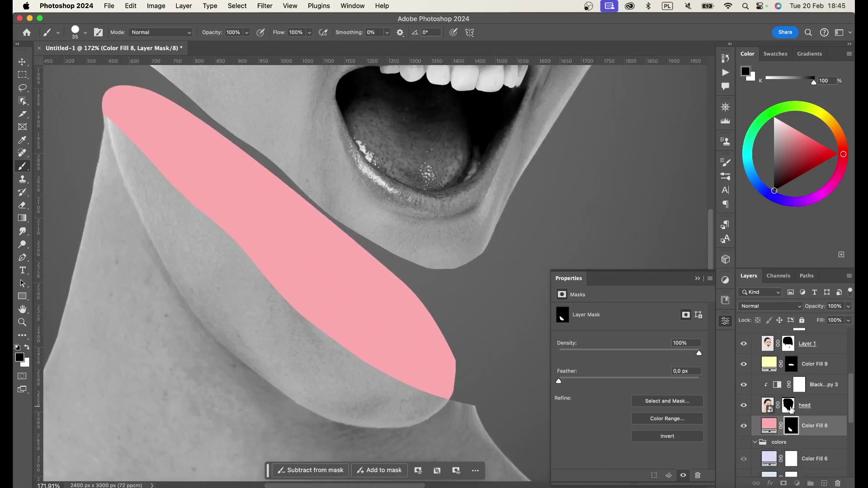
Paint black along the neck edge on the head mask to hide the chin bump.
click(791, 410)
drag(445, 308, 430, 255)
key(x)
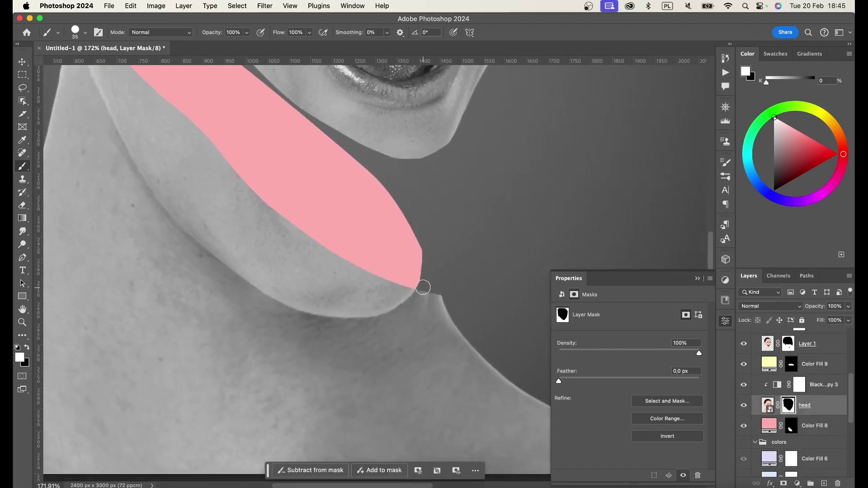
key(x)
drag(418, 282, 468, 324)
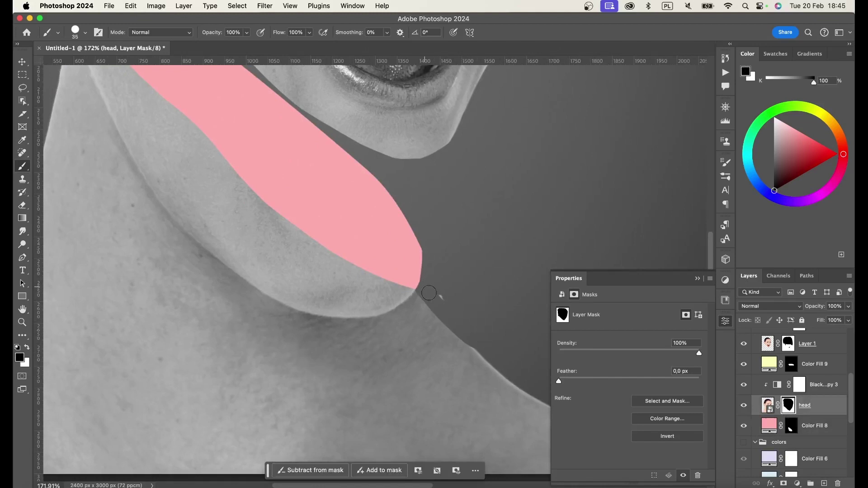
drag(506, 362, 453, 280)
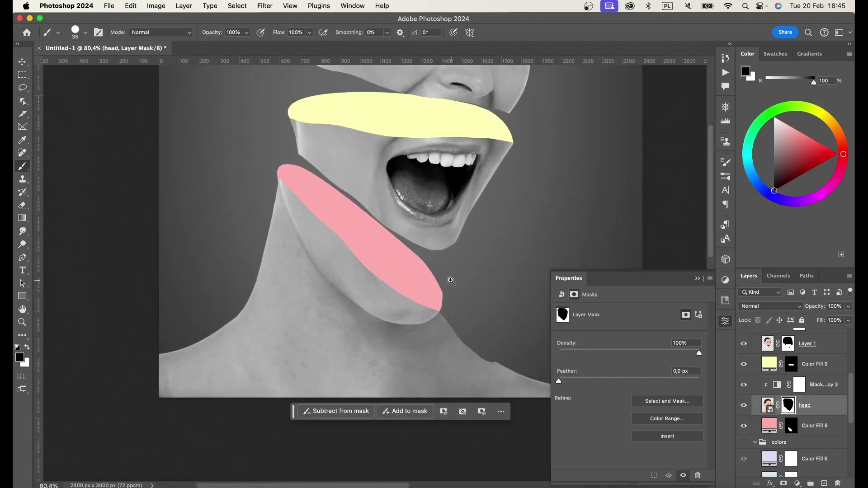
mouse_move(453, 294)
mouse_down()
mouse_move(449, 311)
mouse_move(410, 221)
mouse_up()
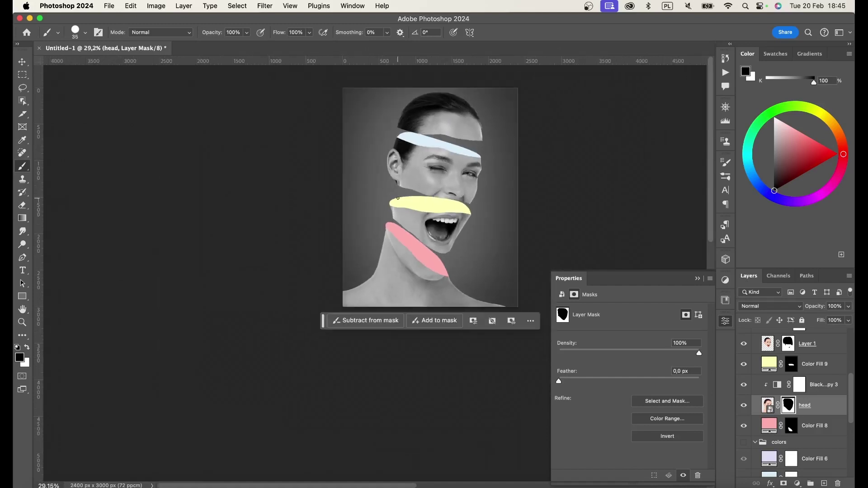
click(822, 385)
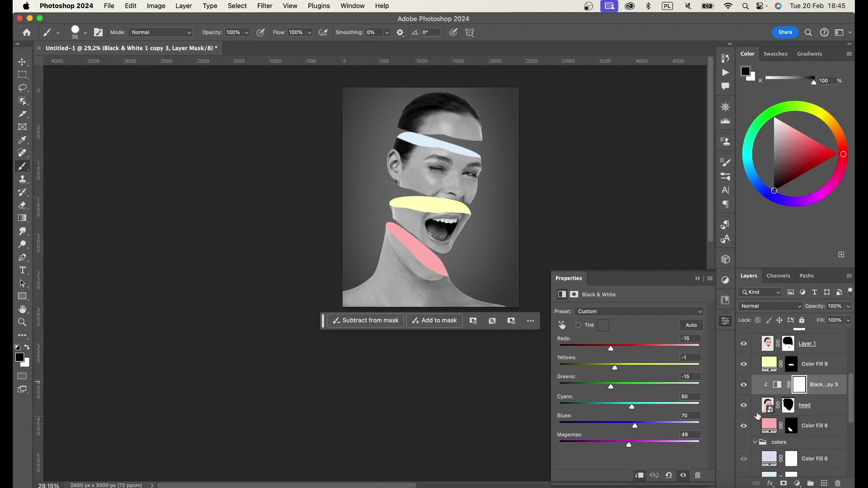
Add an Exposure adjustment (-1.83, gamma 0.78) above Color Fill 8 with an inverted mask.
click(785, 428)
click(726, 281)
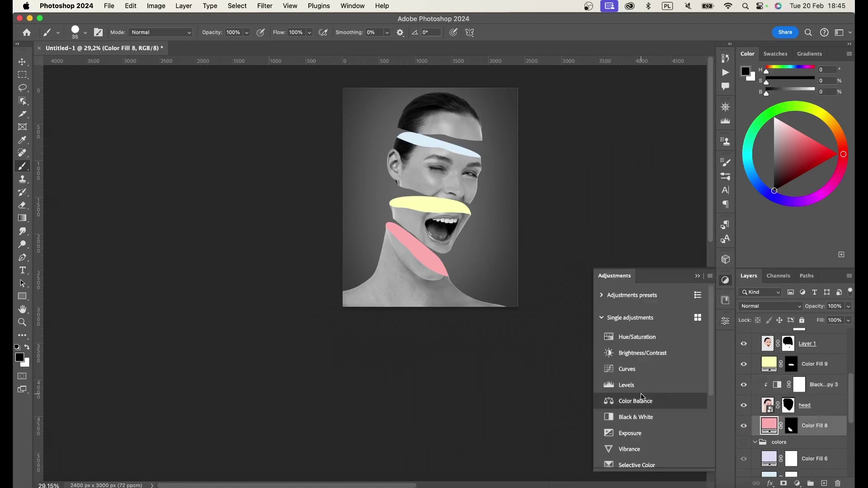
click(617, 433)
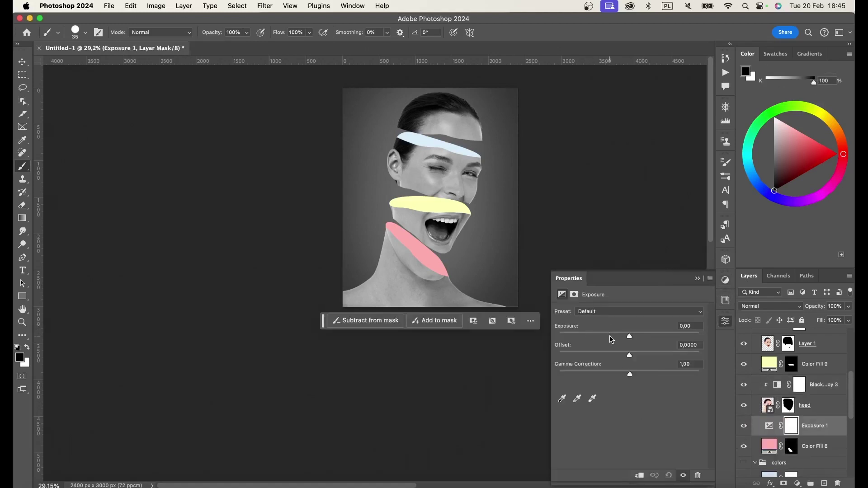
click(610, 334)
click(638, 370)
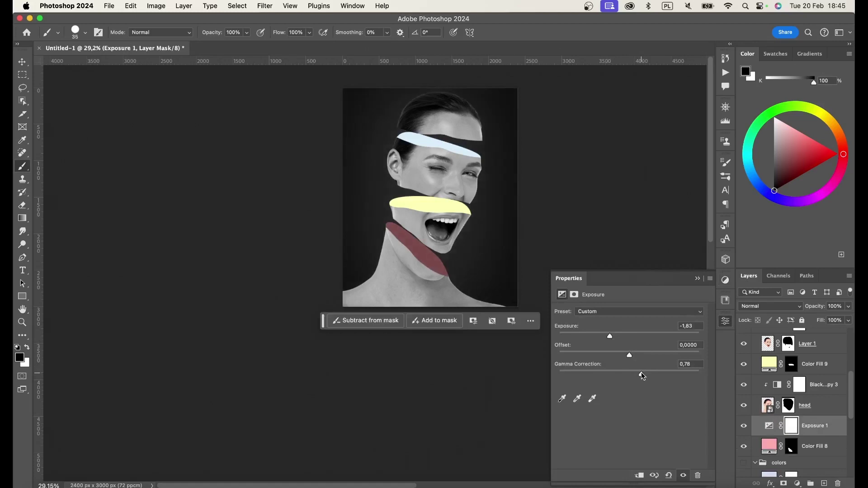
key(super+i)
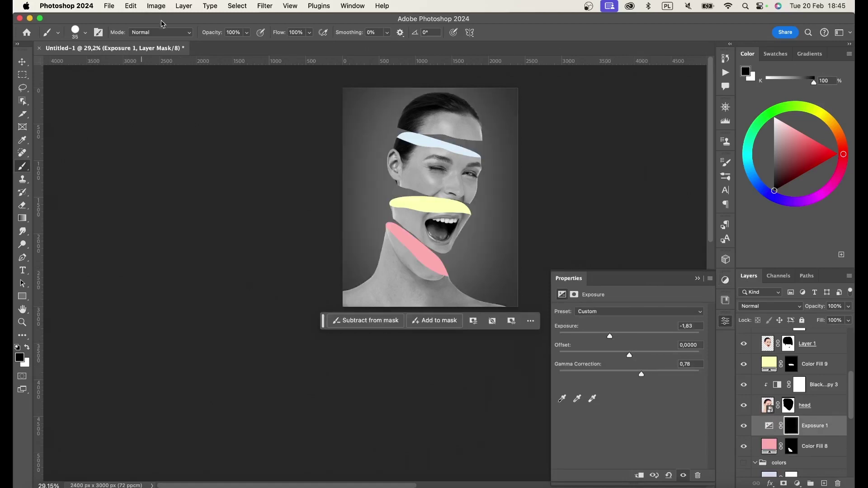
Clip the Exposure to the pink fill and paint soft white shading along the neck strip.
click(78, 33)
click(97, 163)
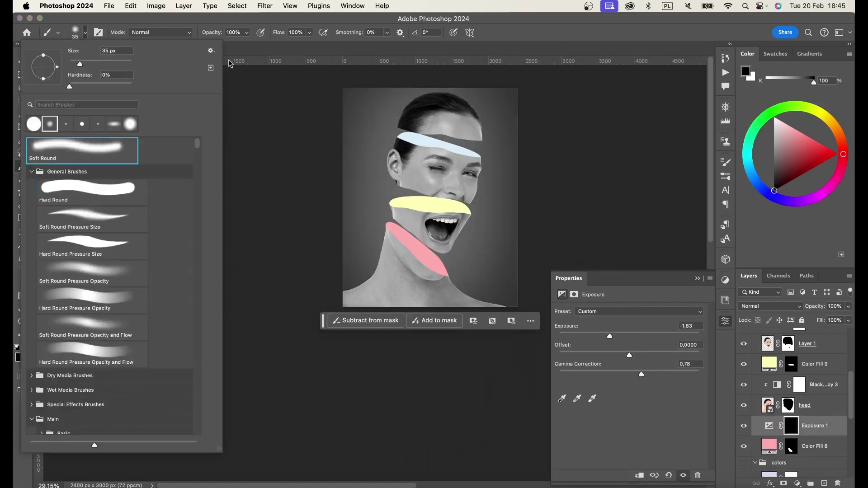
click(258, 165)
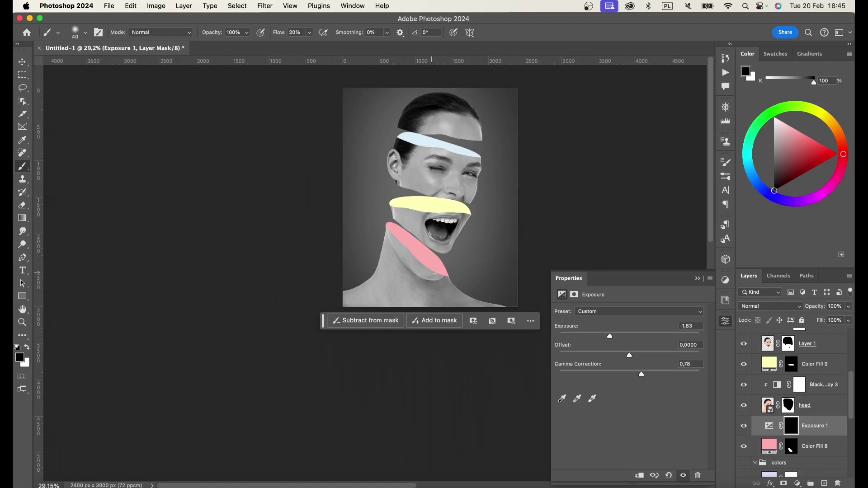
key(x)
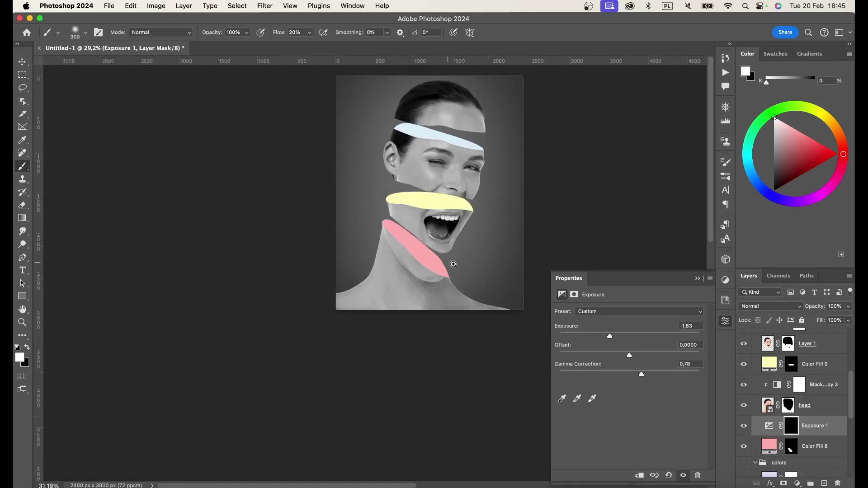
scroll(414, 250, up, 5)
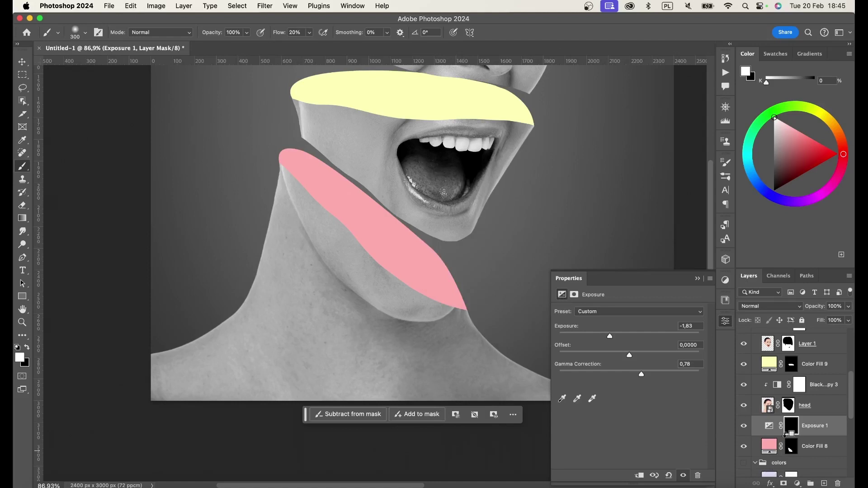
alt+click(790, 436)
drag(290, 149, 422, 302)
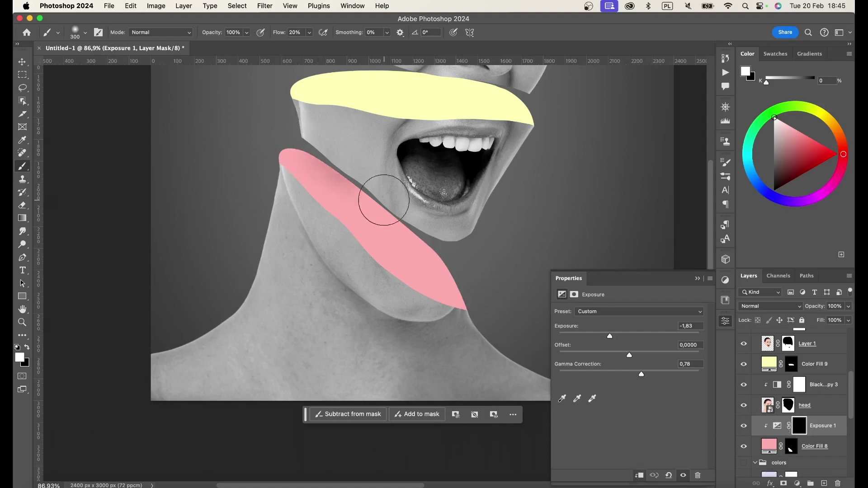
drag(422, 303, 349, 185)
Try and undo black jaw strokes, then Alt-drag an Exposure copy above Color Fill 9.
scroll(390, 163, down, 3)
scroll(389, 163, down, 2)
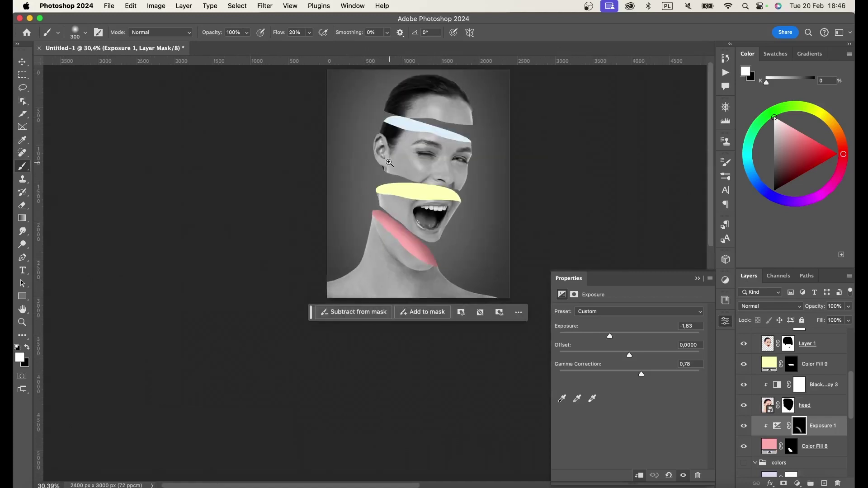
scroll(387, 179, up, 1)
scroll(387, 179, up, 2)
scroll(316, 294, up, 2)
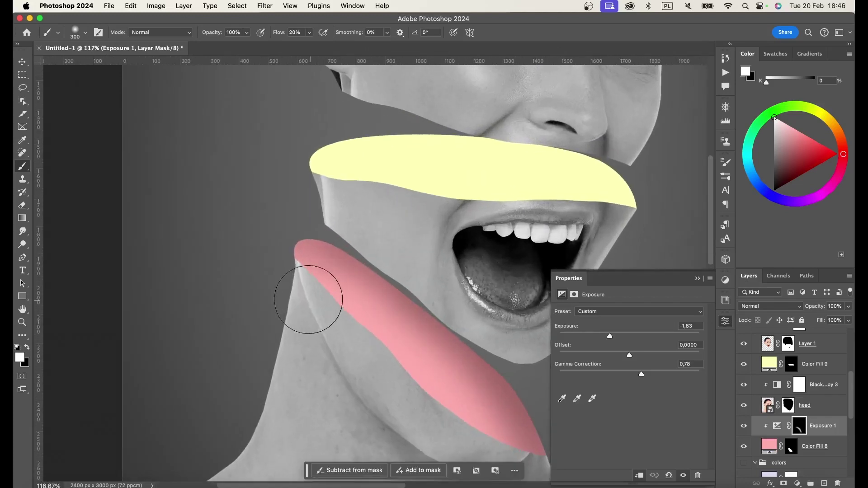
scroll(397, 277, down, 2)
scroll(378, 254, down, 2)
drag(387, 238, 380, 242)
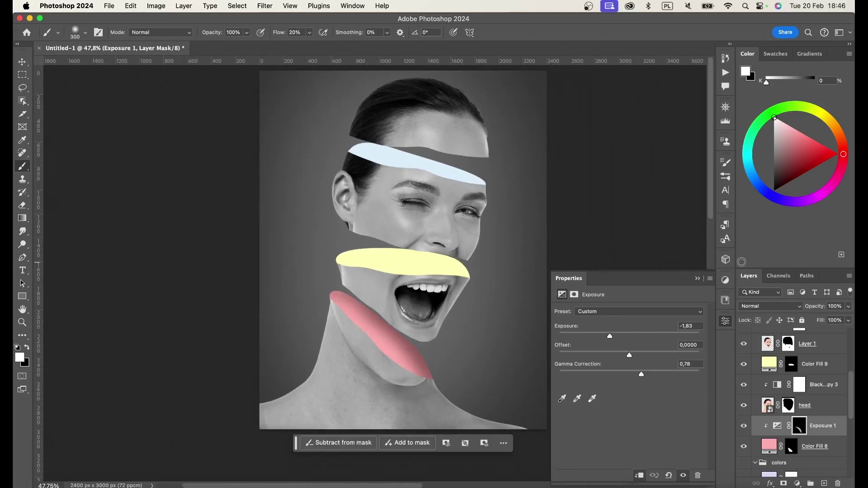
key(x)
scroll(386, 289, up, 2)
key(bracketleft)
key(bracketleft)
key(bracketleft)
drag(453, 403, 396, 355)
scroll(421, 332, down, 5)
key(super+z)
key(super+z)
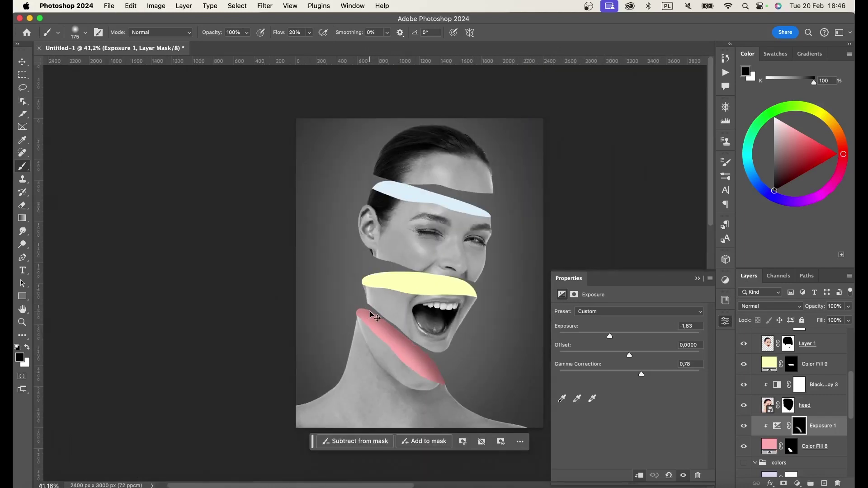
drag(814, 430, 809, 358)
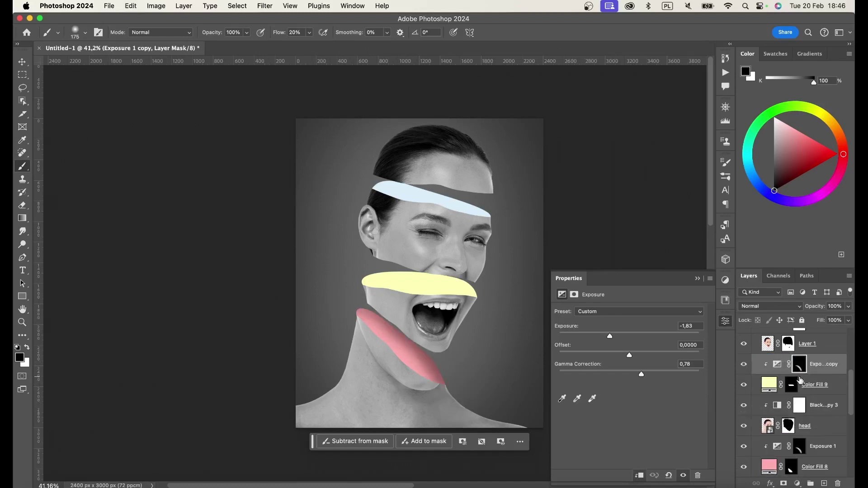
Paint soft white shading on the Exposure mask across the yellow strip.
click(390, 281)
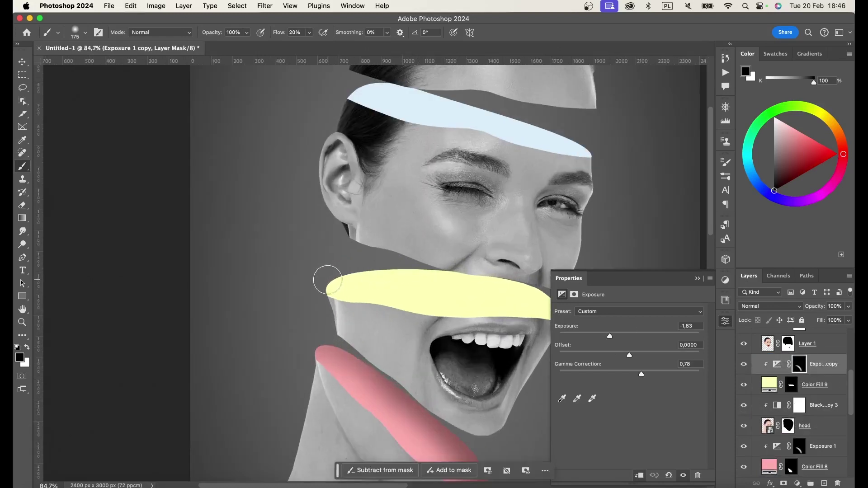
key(x)
drag(388, 277, 543, 294)
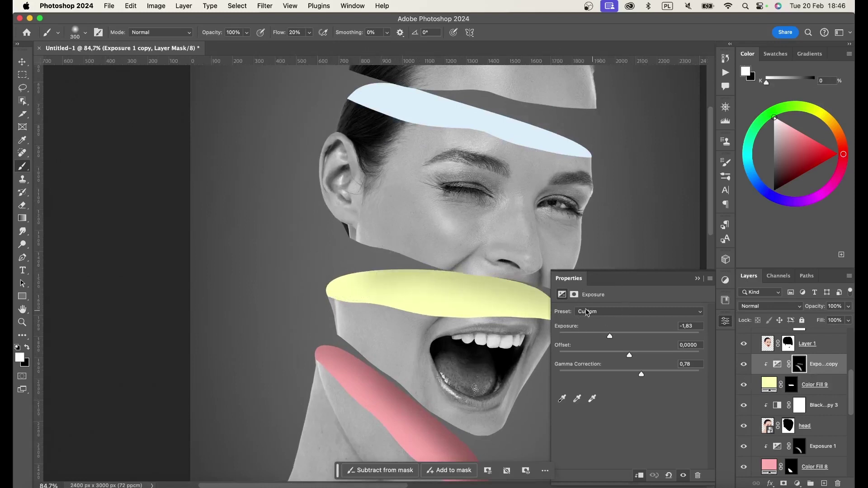
drag(368, 267, 543, 299)
drag(423, 234, 362, 216)
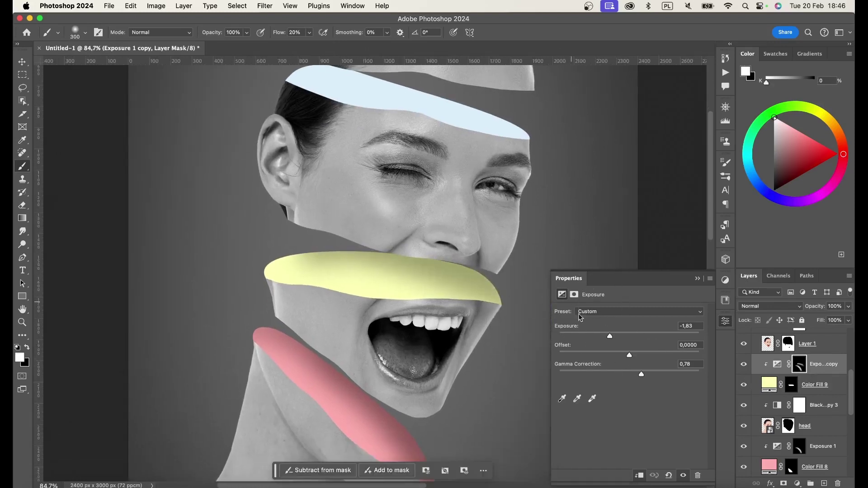
scroll(385, 244, down, 5)
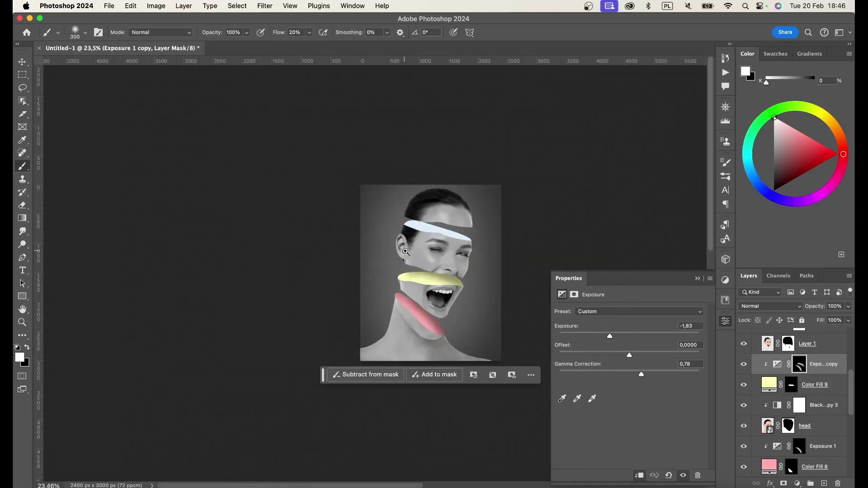
scroll(433, 308, up, 3)
drag(433, 308, 540, 319)
key(super+z)
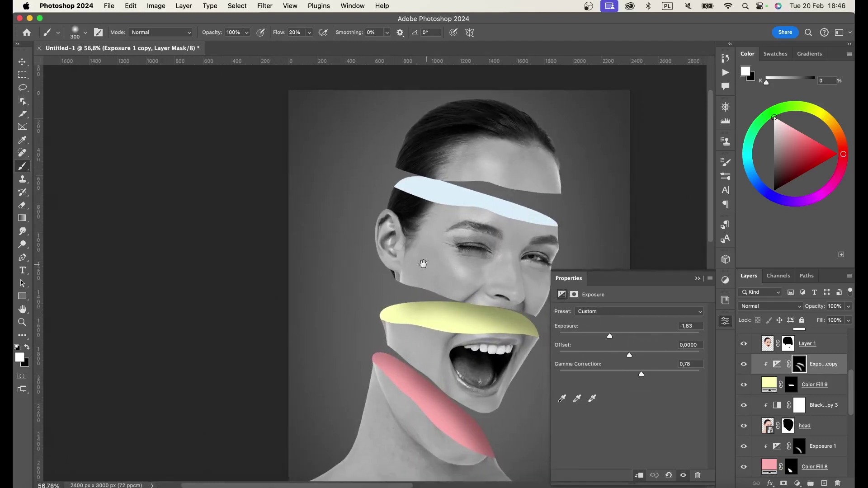
scroll(428, 254, right, 5)
scroll(794, 382, up, 5)
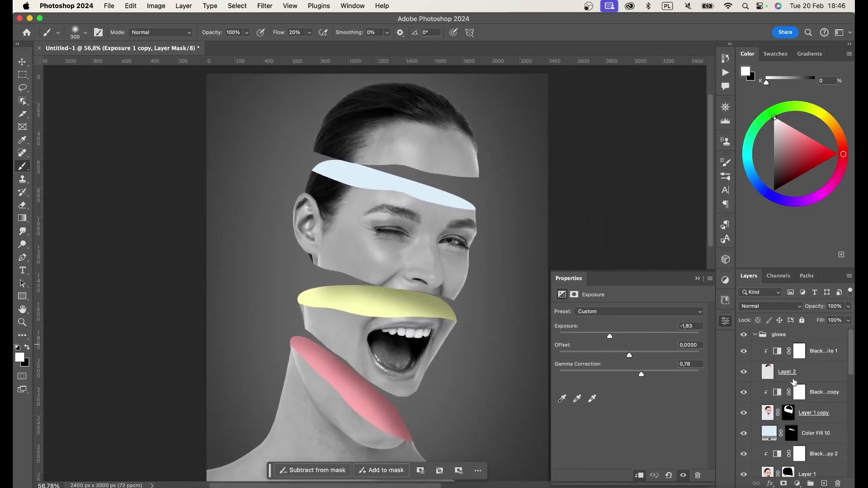
Duplicate the Exposure adjustment above Color Fill 10 and mask out the forehead above the blue strip.
click(819, 437)
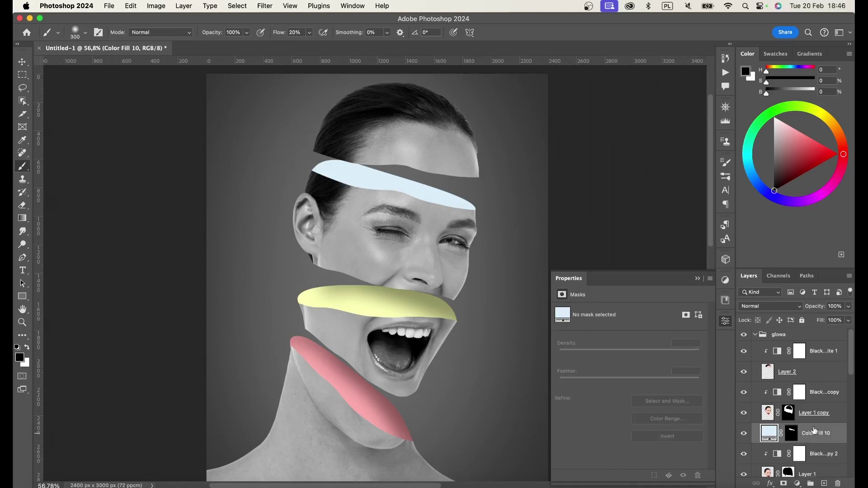
scroll(815, 430, down, 2)
drag(819, 459, 787, 403)
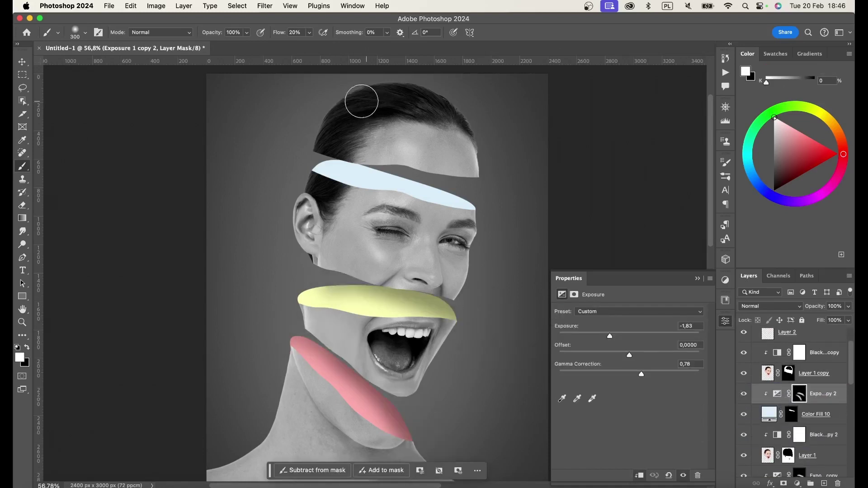
mouse_move(304, 155)
mouse_down()
mouse_move(427, 178)
mouse_move(429, 170)
mouse_up()
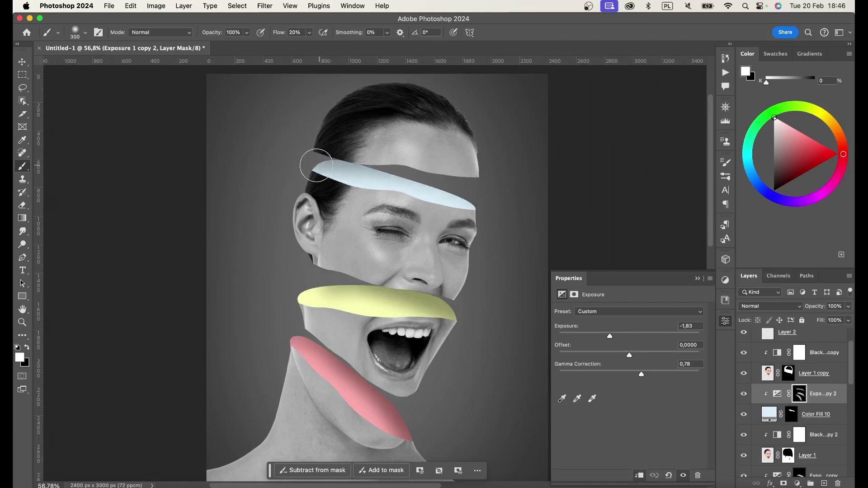
mouse_move(470, 190)
mouse_down()
mouse_move(367, 162)
mouse_move(471, 190)
mouse_up()
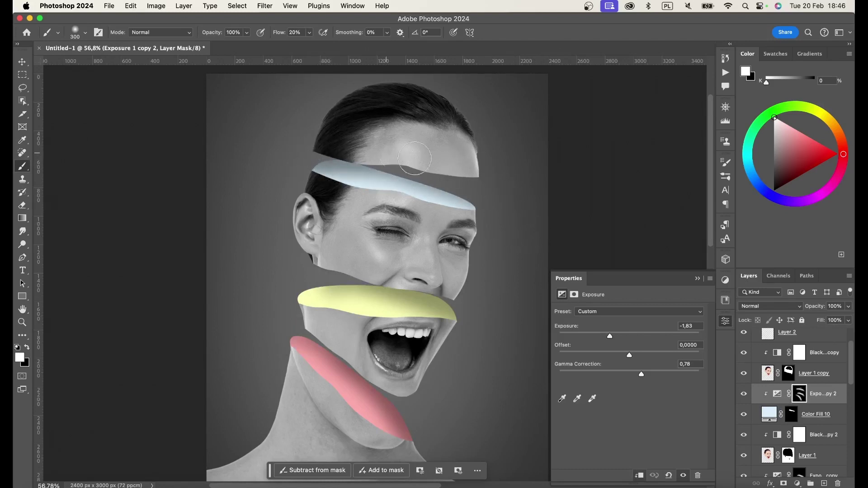
Zoom out to about 41% to view the whole collage, then select the Black & White 1 copy layer.
scroll(372, 152, down, 5)
scroll(372, 153, up, 5)
scroll(468, 194, down, 1)
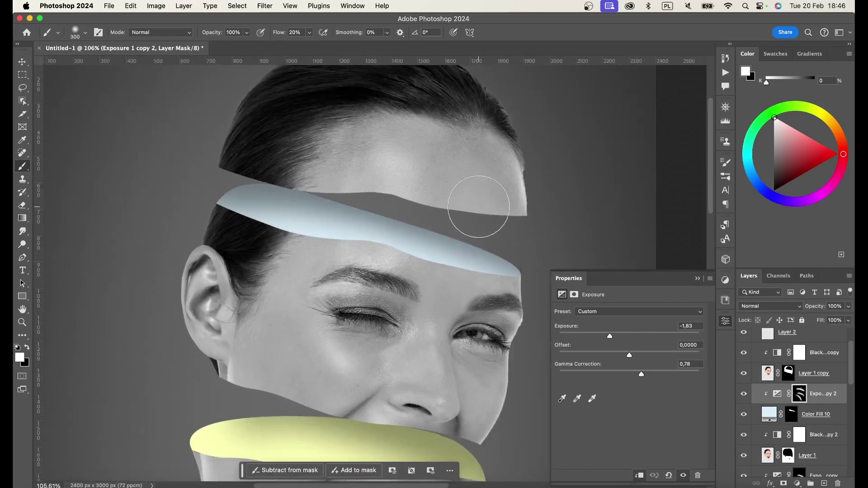
scroll(443, 181, down, 6)
scroll(428, 187, up, 1)
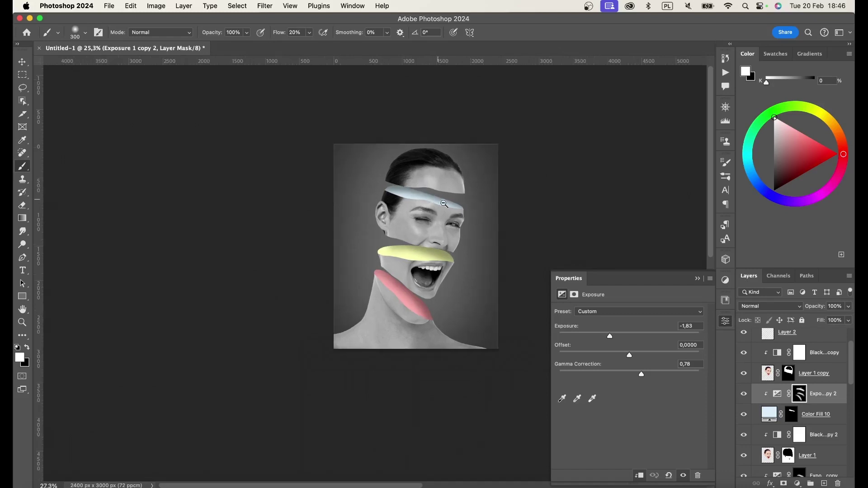
scroll(428, 186, up, 2)
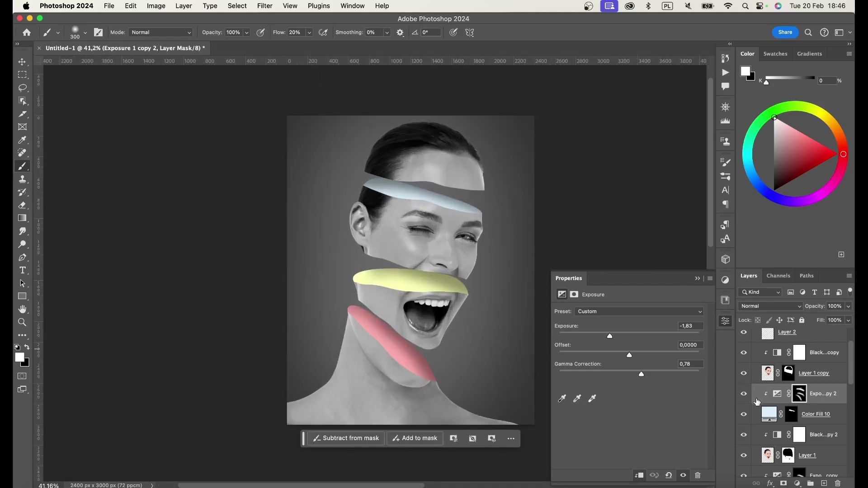
click(814, 352)
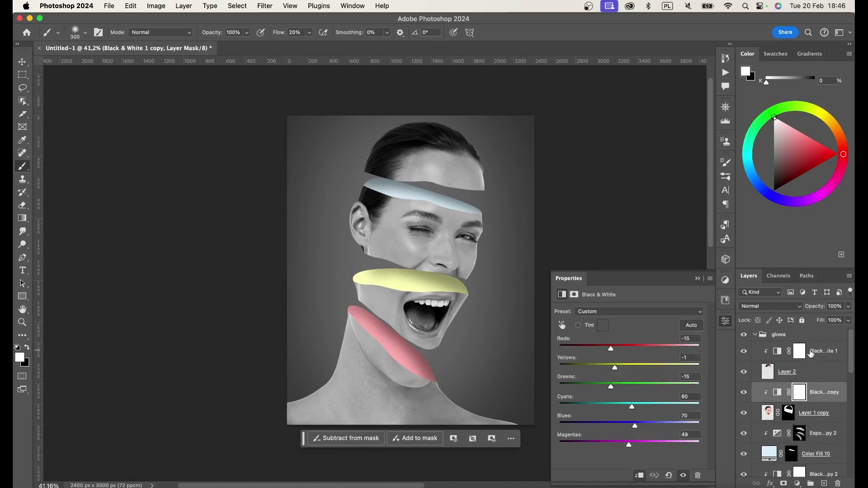
Convert the glowa group into an embedded smart object and open the Filter menu for Blur Gallery.
click(758, 337)
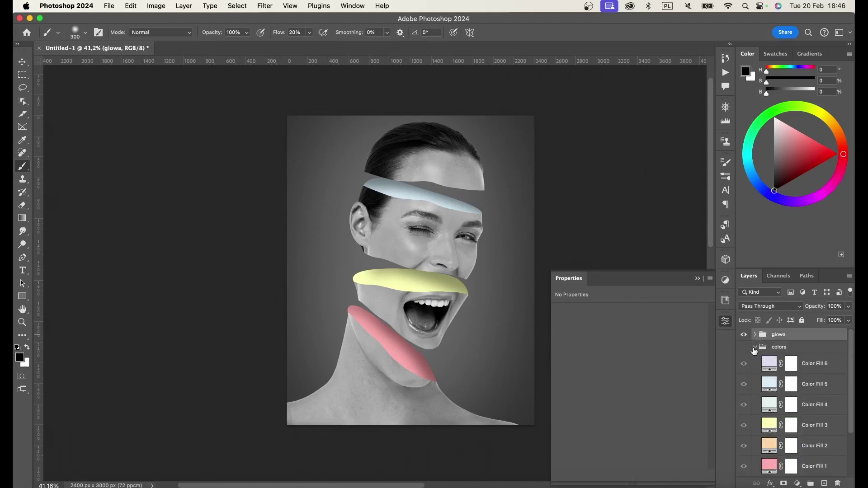
right_click(787, 337)
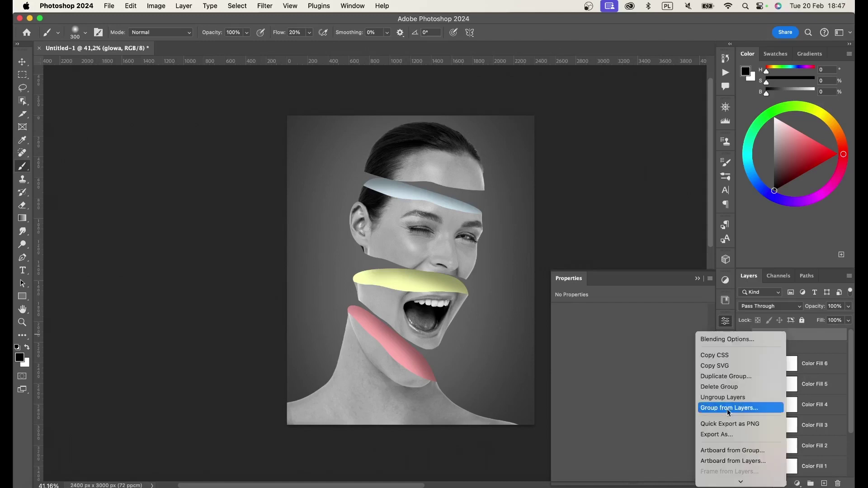
click(754, 332)
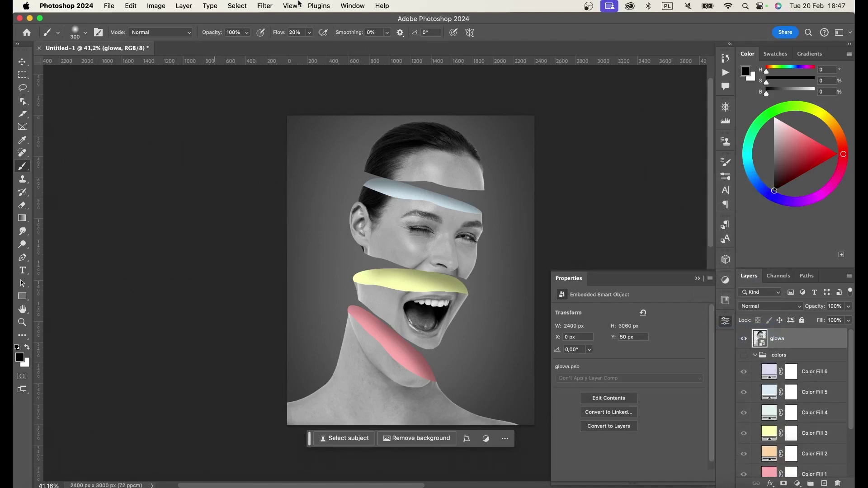
click(265, 5)
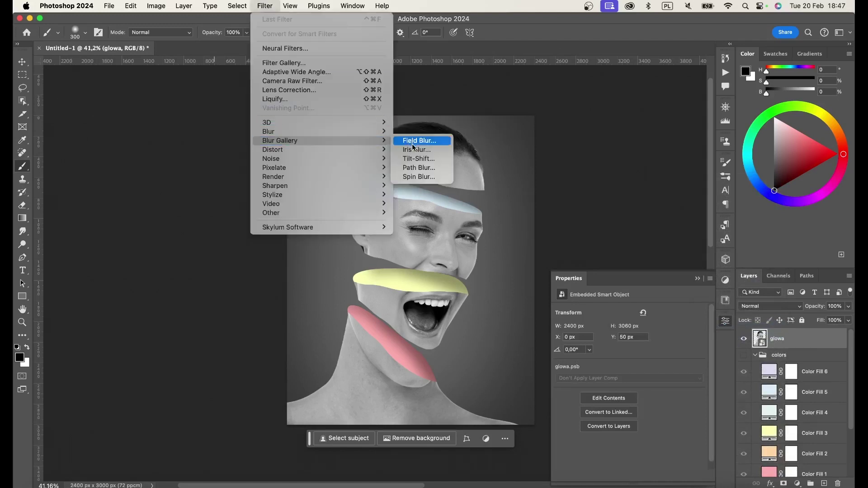
Add an Iris Blur and move, rotate and narrow its ellipse around the face.
click(417, 149)
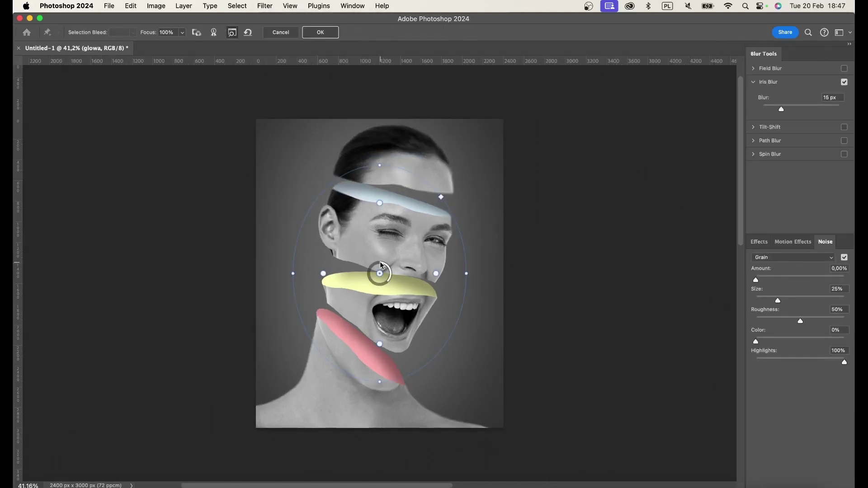
mouse_move(379, 250)
mouse_down()
mouse_move(404, 240)
mouse_move(396, 234)
mouse_up()
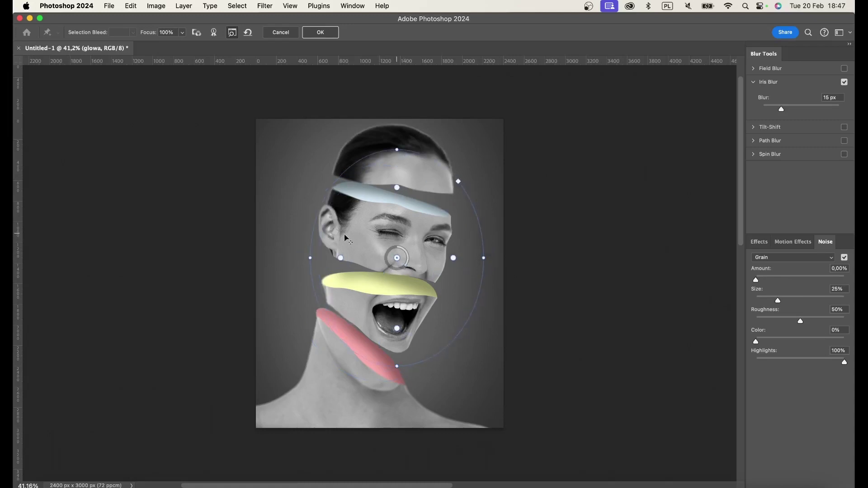
drag(311, 261, 334, 262)
key(super+z)
key(super+shift+z)
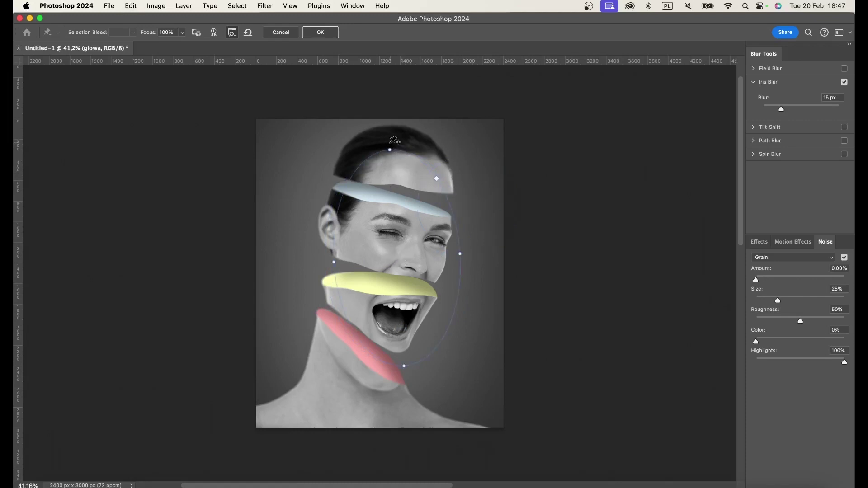
drag(394, 142, 389, 97)
key(super+z)
drag(394, 143, 416, 148)
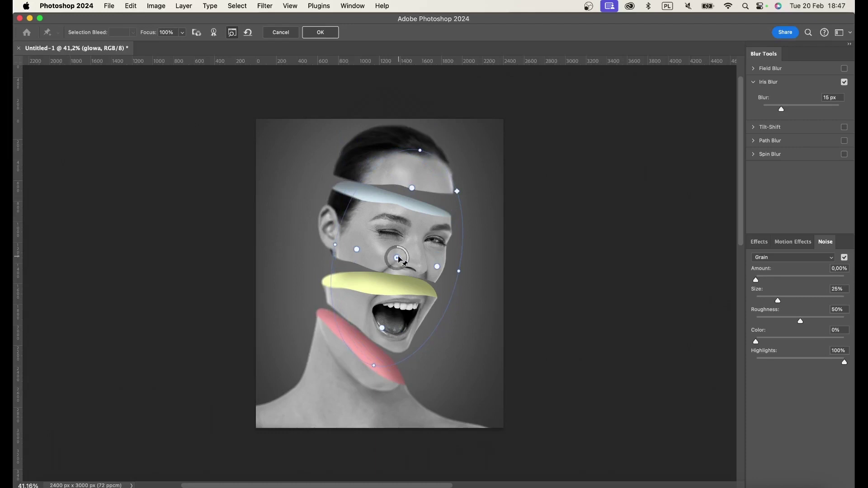
drag(397, 258, 382, 257)
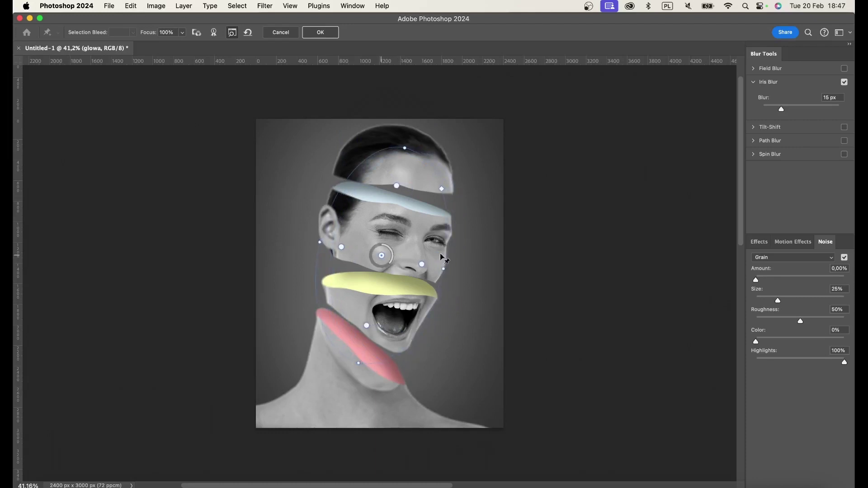
drag(440, 268, 438, 267)
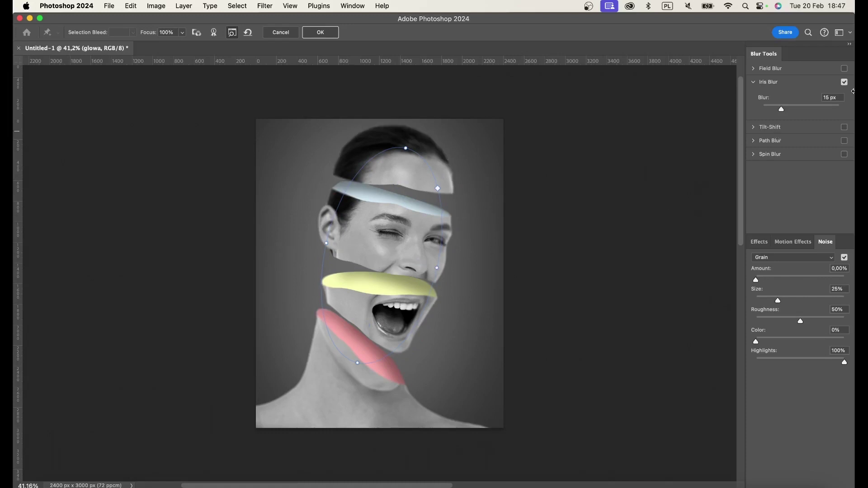
Set the iris blur amount to 5 px and apply it.
drag(834, 97, 768, 90)
text(5)
key(Return)
click(319, 32)
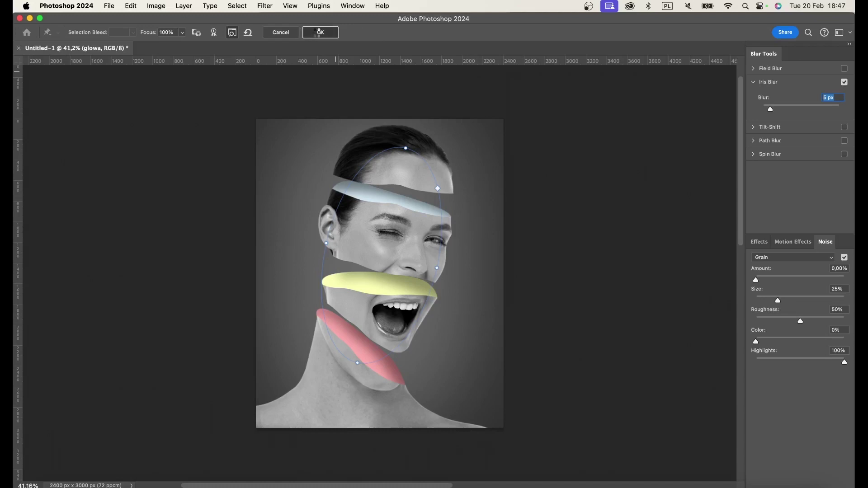
key(Tab)
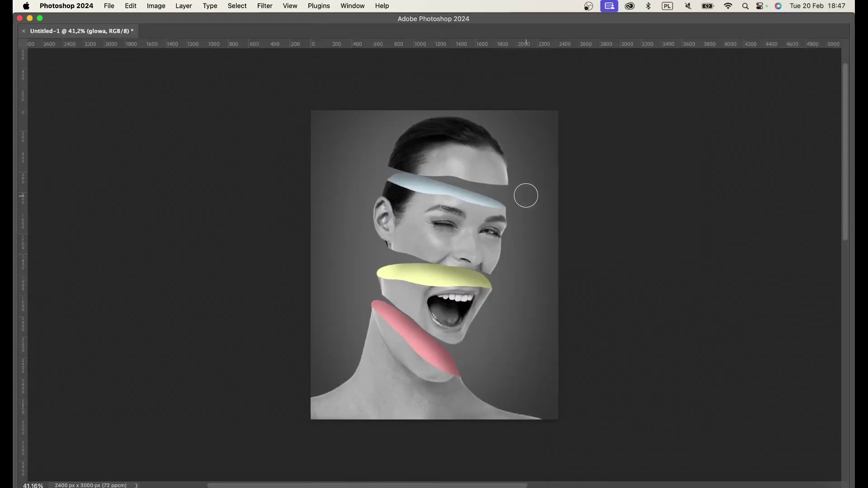
Restore the panels, compare the blur, and preview then cancel the Camera Raw filter.
key(Tab)
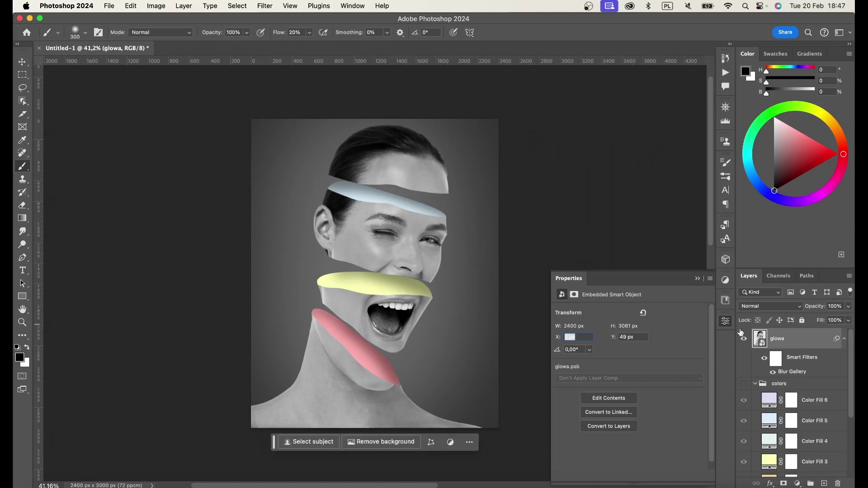
click(743, 339)
click(290, 6)
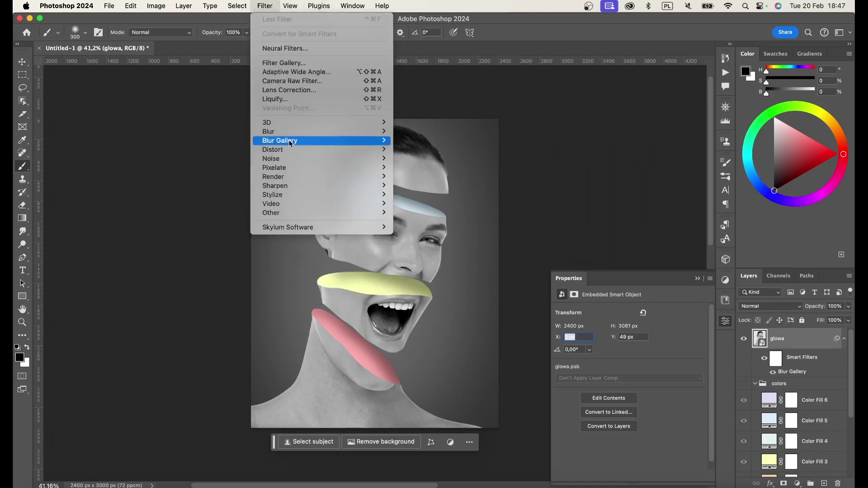
click(315, 82)
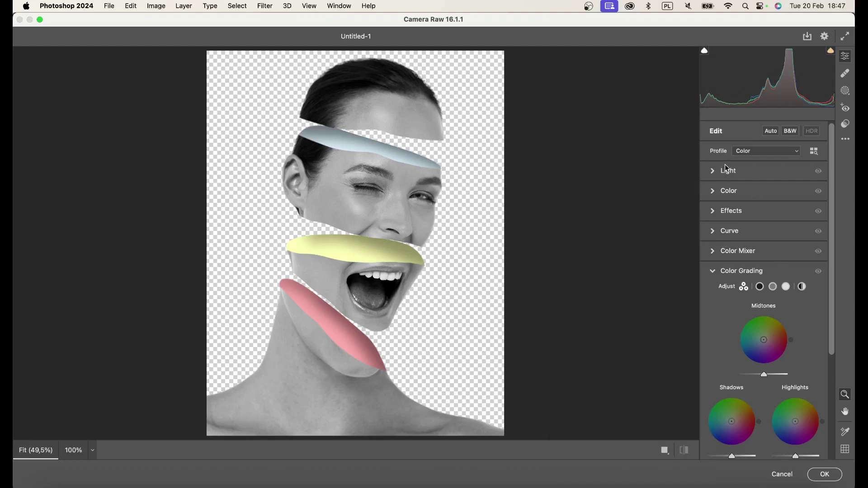
click(728, 171)
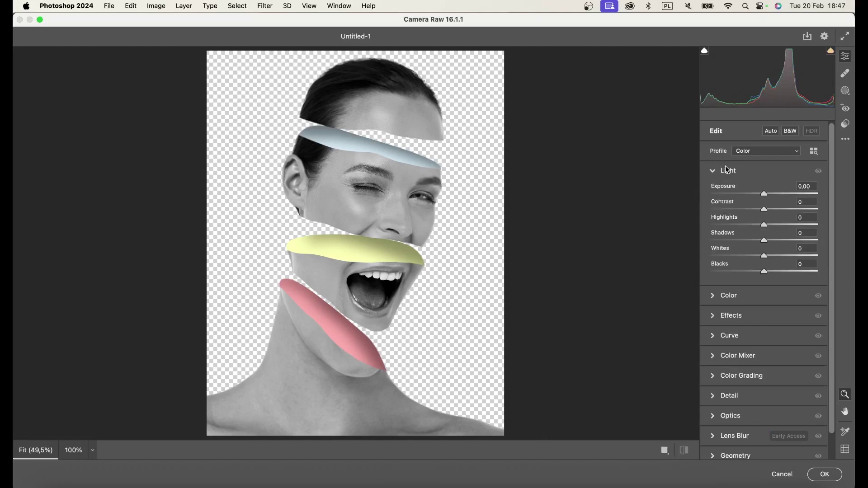
click(783, 473)
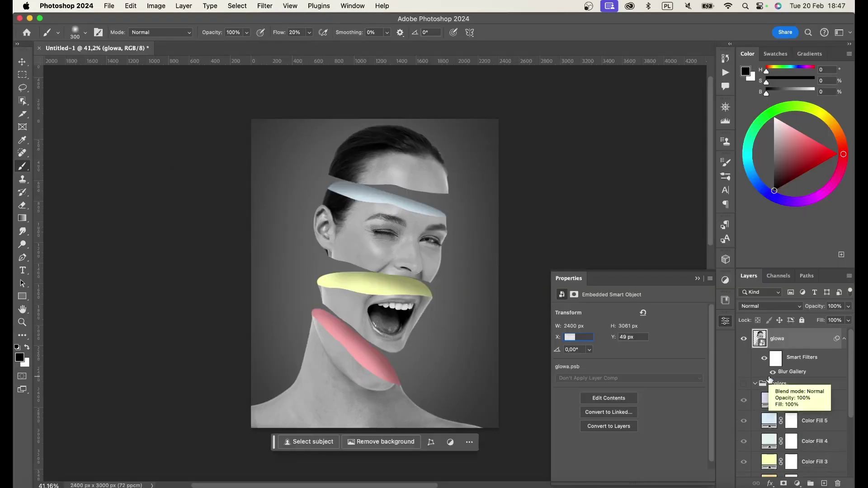
Stamp all visible layers into Layer 1, convert it to a smart object and open Camera Raw.
key(super+alt+shift+e)
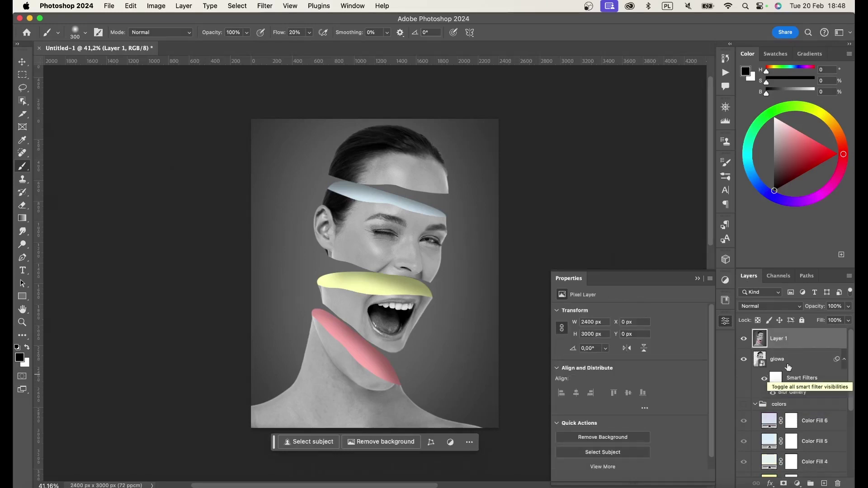
right_click(783, 338)
click(763, 451)
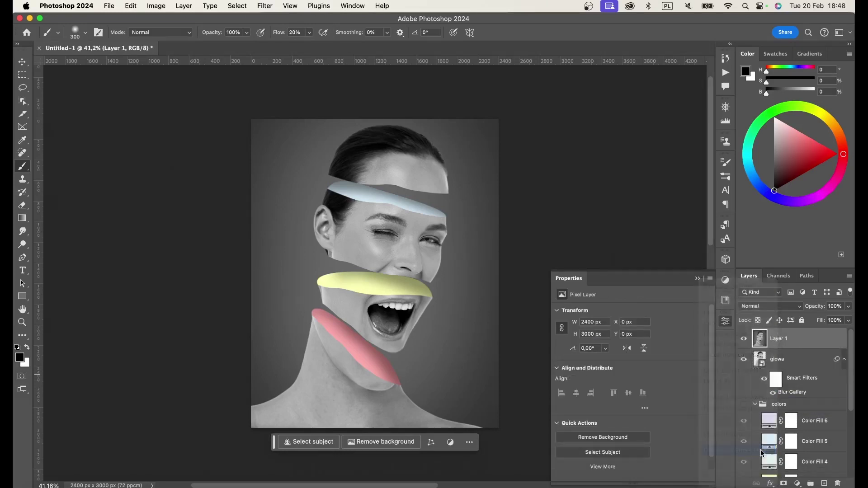
click(266, 5)
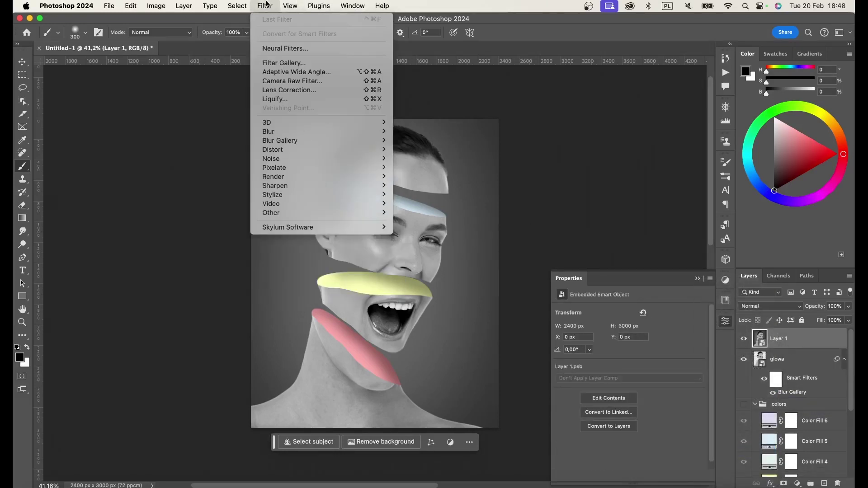
click(370, 82)
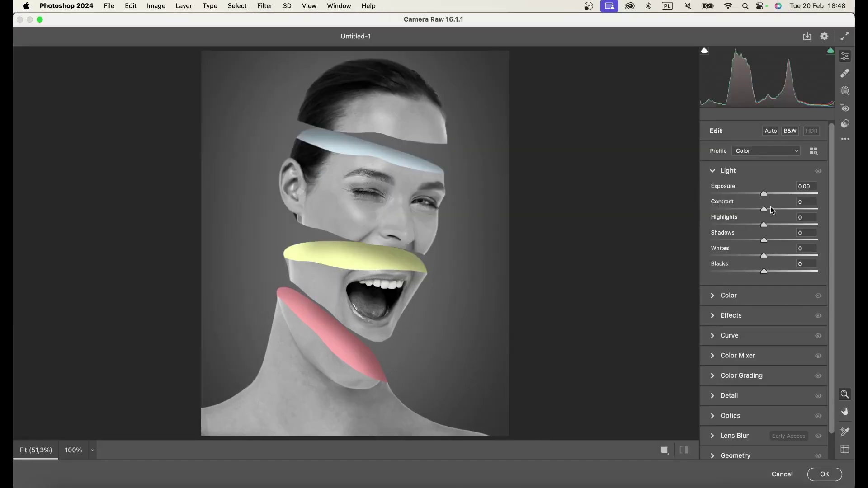
Increase contrast and fade the shadows by raising the tone curve's black point.
mouse_move(771, 207)
mouse_down()
mouse_move(753, 225)
mouse_move(768, 257)
mouse_up()
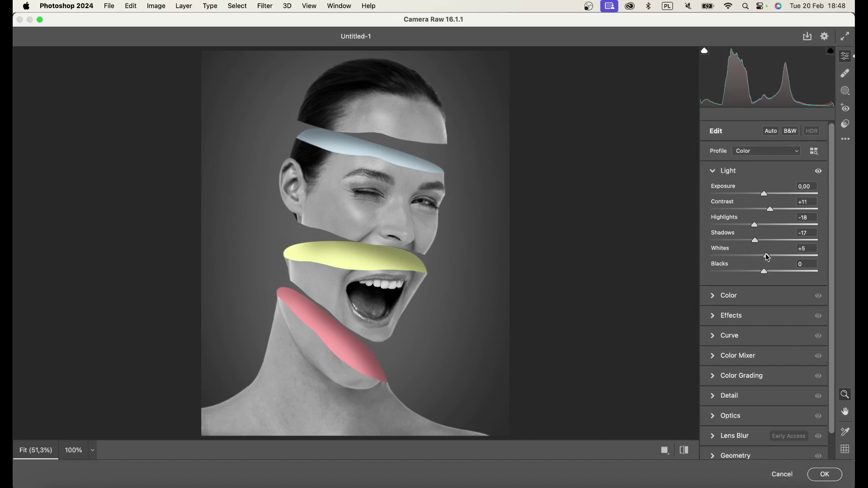
click(746, 302)
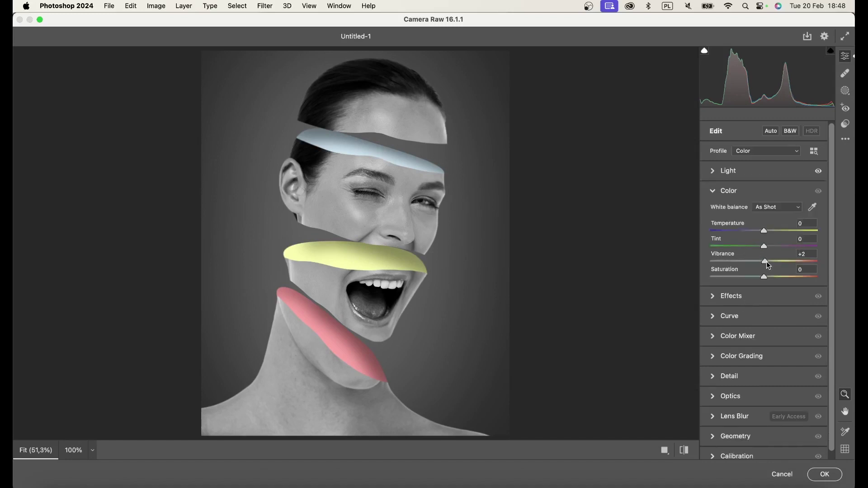
click(745, 316)
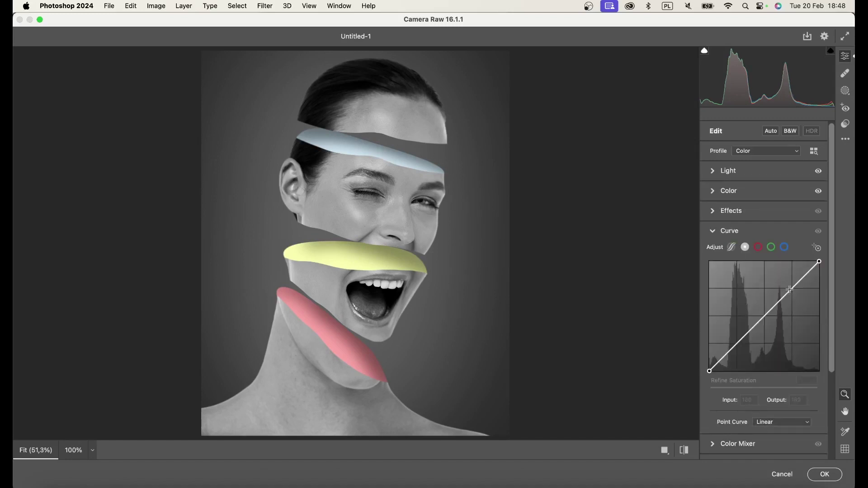
click(791, 288)
click(739, 343)
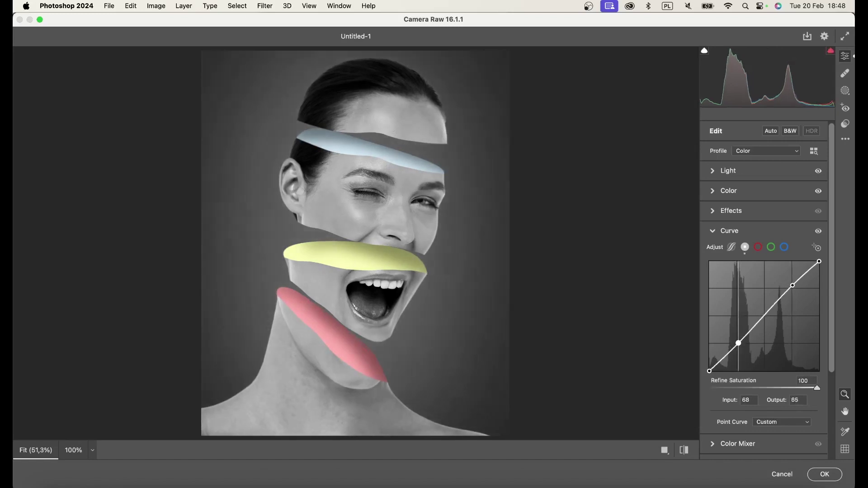
drag(710, 371, 710, 364)
click(730, 231)
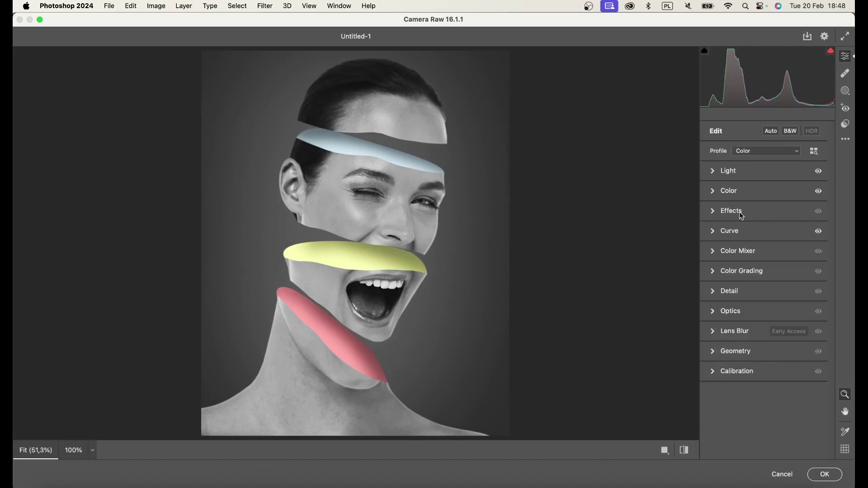
Add grain of 20 and a dark vignette of about -22 in Effects.
click(746, 212)
drag(722, 379, 734, 385)
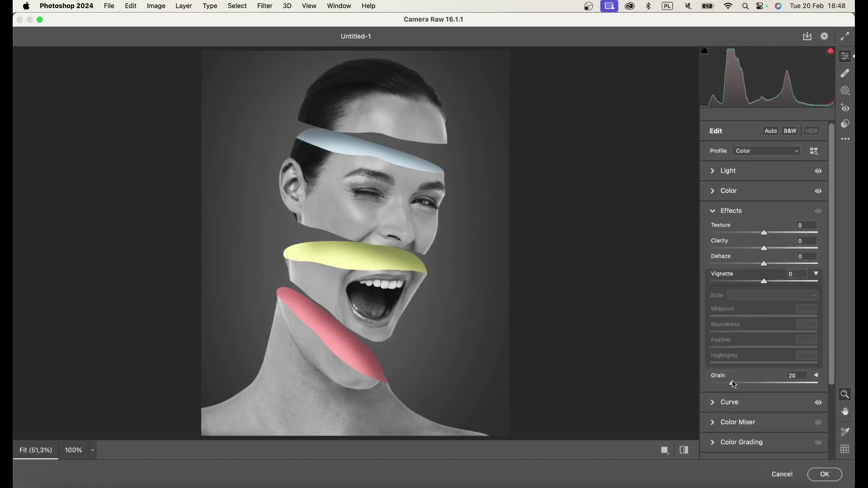
drag(766, 283, 755, 285)
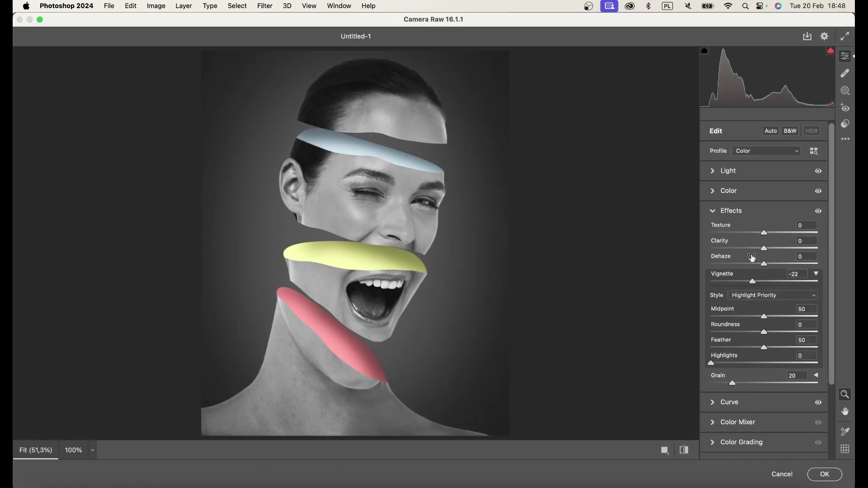
click(732, 212)
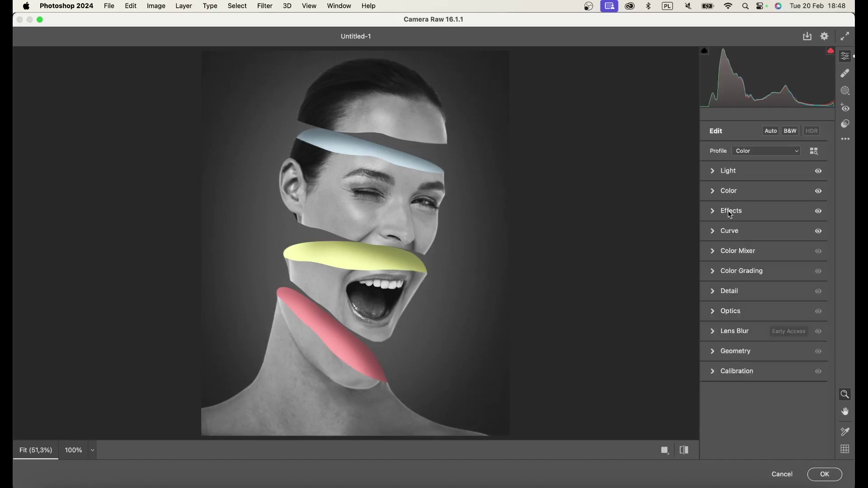
Try blue shadows and warm midtones in Color Grading, then reset the midtone and highlight tints.
click(749, 272)
drag(732, 328, 728, 332)
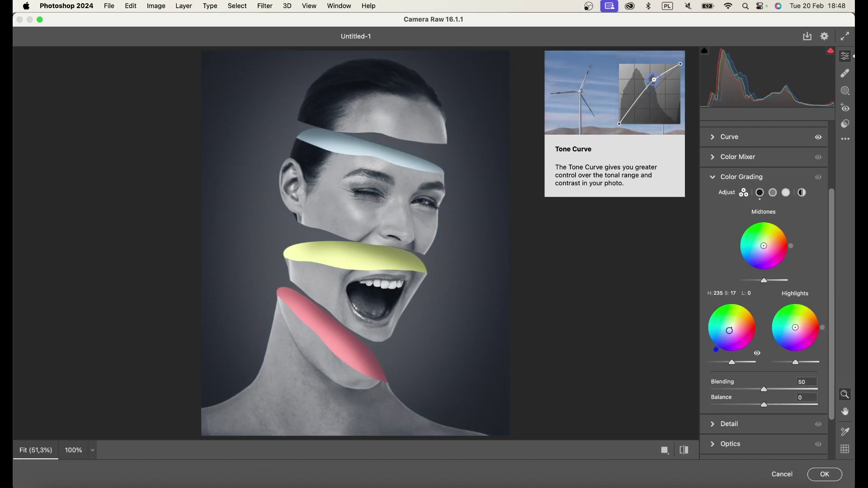
drag(764, 246, 764, 246)
drag(796, 327, 796, 327)
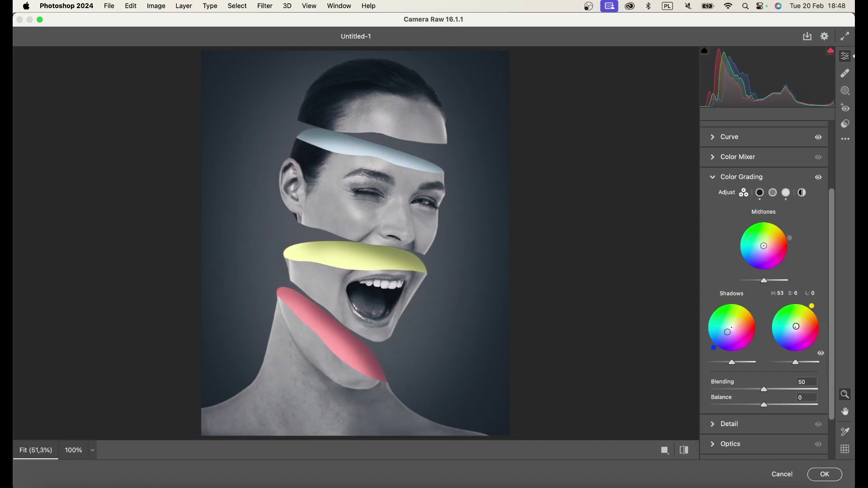
double_click(797, 328)
click(819, 178)
Tint the shadows blue and the midtones teal, then apply the Camera Raw filter.
mouse_move(728, 336)
mouse_down()
mouse_move(732, 328)
mouse_move(726, 334)
mouse_up()
drag(764, 246, 764, 245)
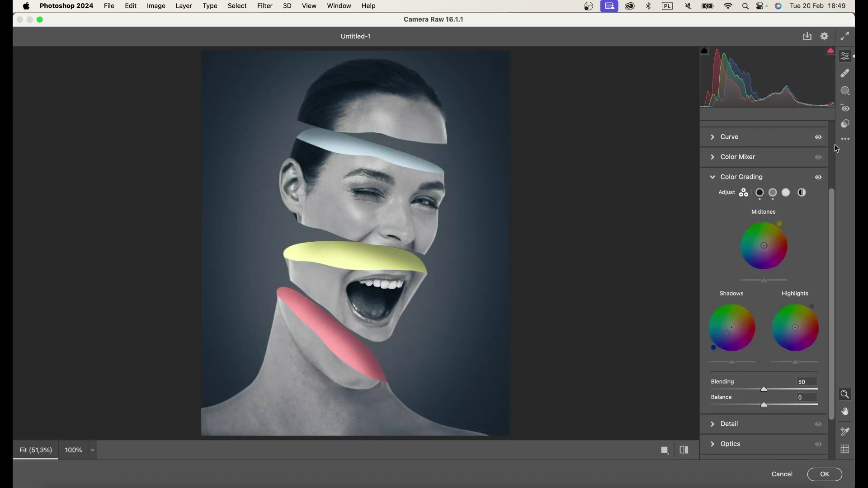
click(820, 184)
click(819, 272)
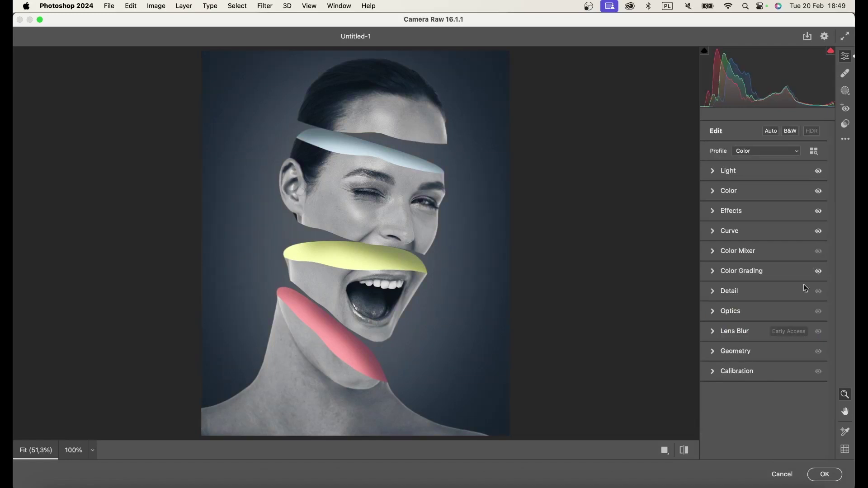
click(825, 474)
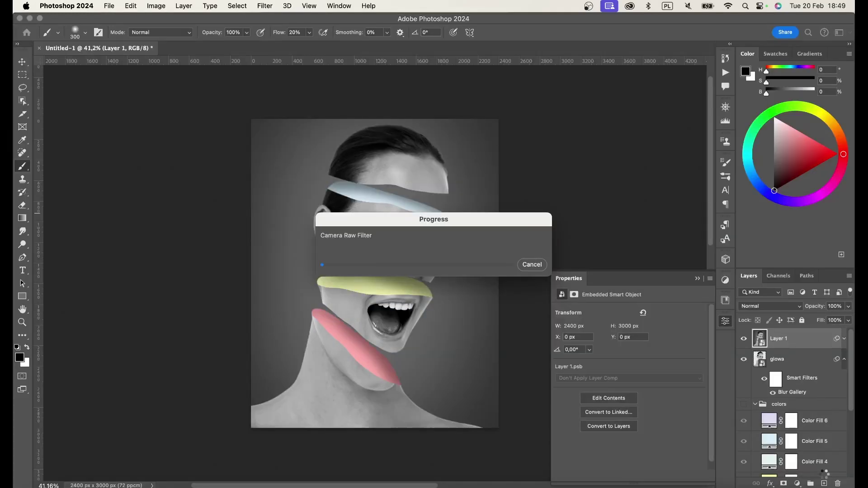
Create Layer 2 with white as the colour and a larger soft brush for the glow.
click(823, 484)
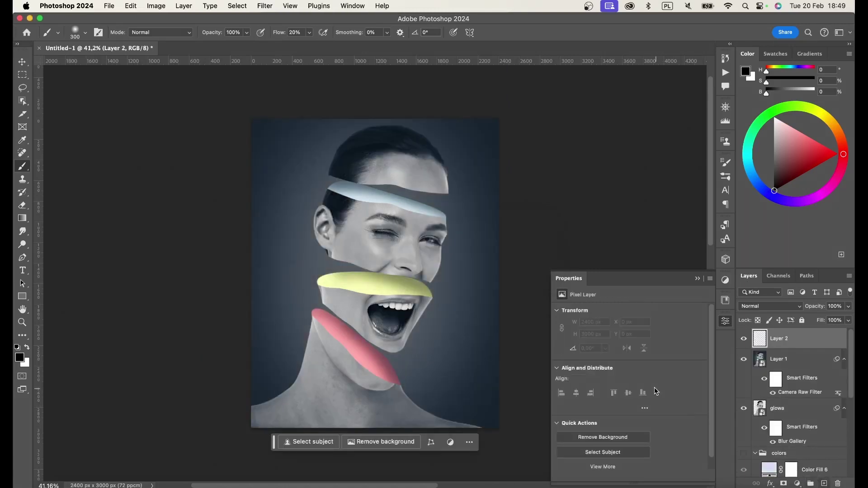
key(x)
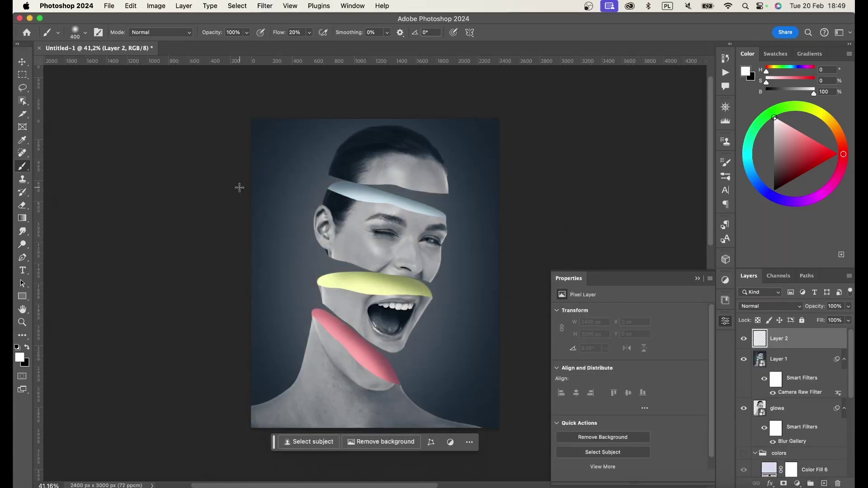
key(bracketright)
key(bracketright)
key(bracketright)
key(bracketright)
key(bracketright)
key(bracketright)
key(bracketright)
key(bracketright)
key(bracketright)
key(bracketright)
key(bracketright)
key(bracketright)
key(bracketright)
Set the glow layer to Lighten blending at about 51% opacity.
click(771, 307)
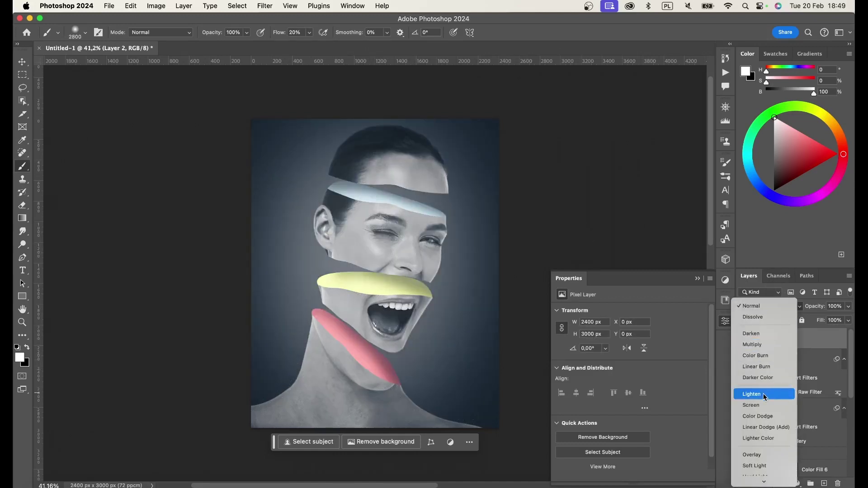
click(763, 394)
drag(814, 307, 761, 338)
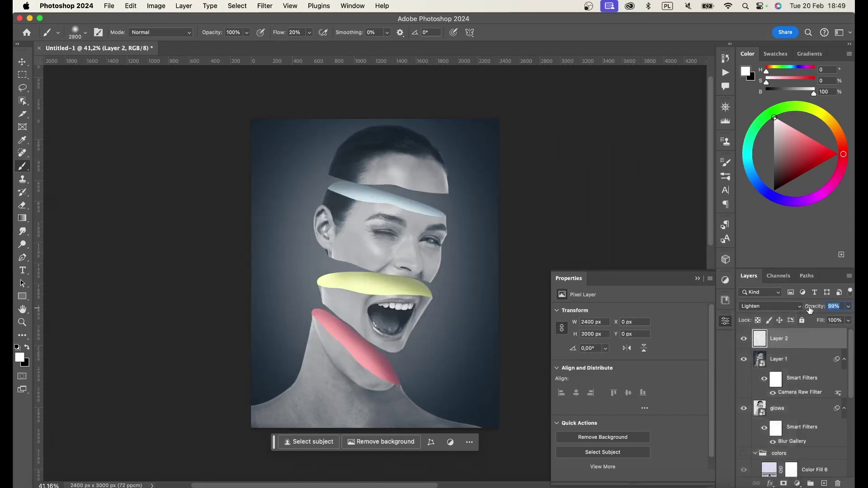
click(746, 338)
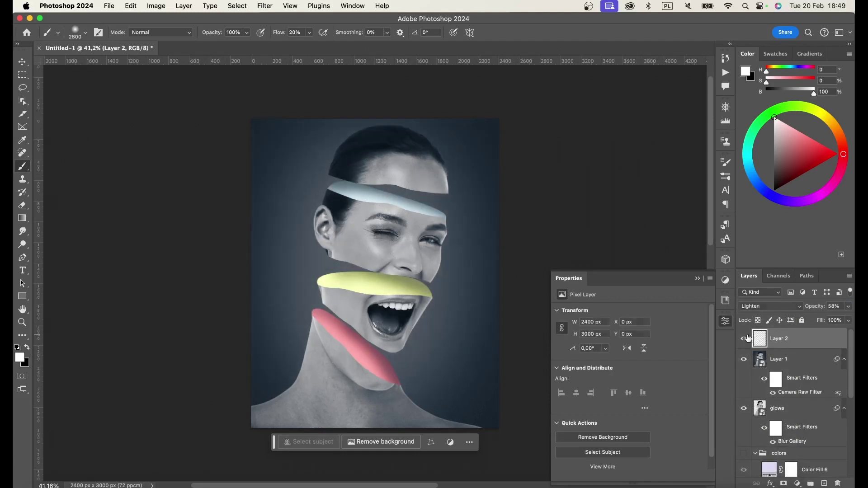
drag(813, 309, 810, 311)
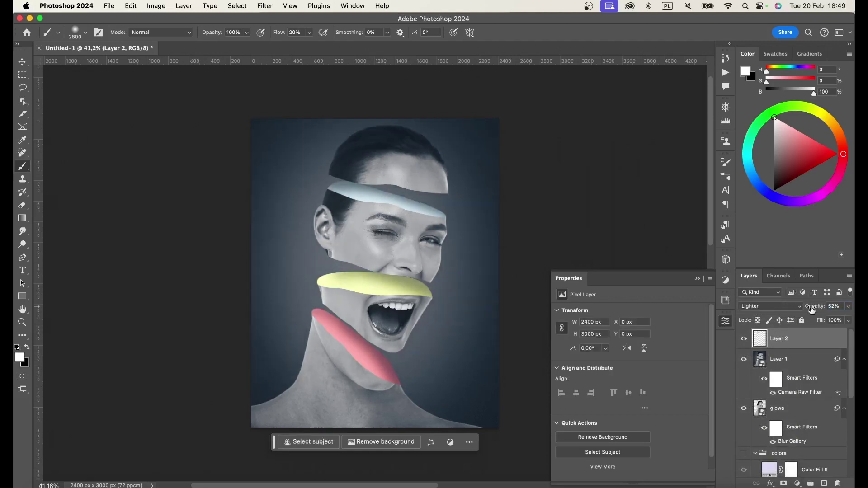
click(744, 340)
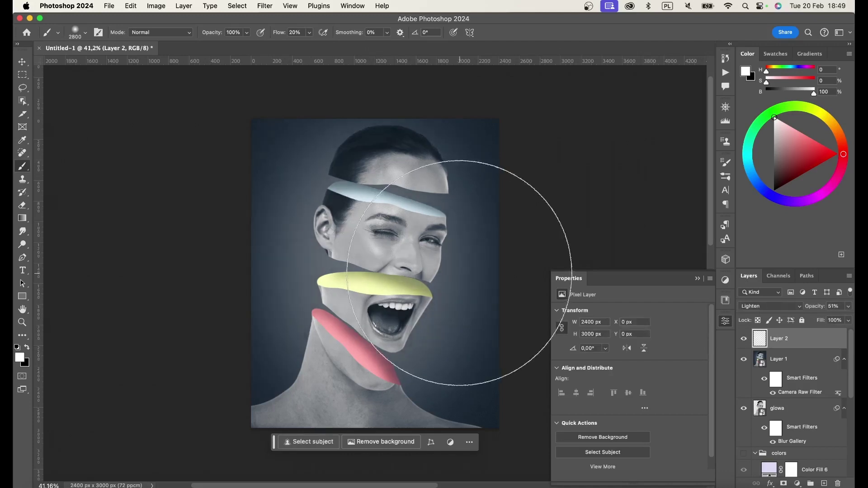
scroll(337, 317, down, 2)
scroll(349, 320, down, 1)
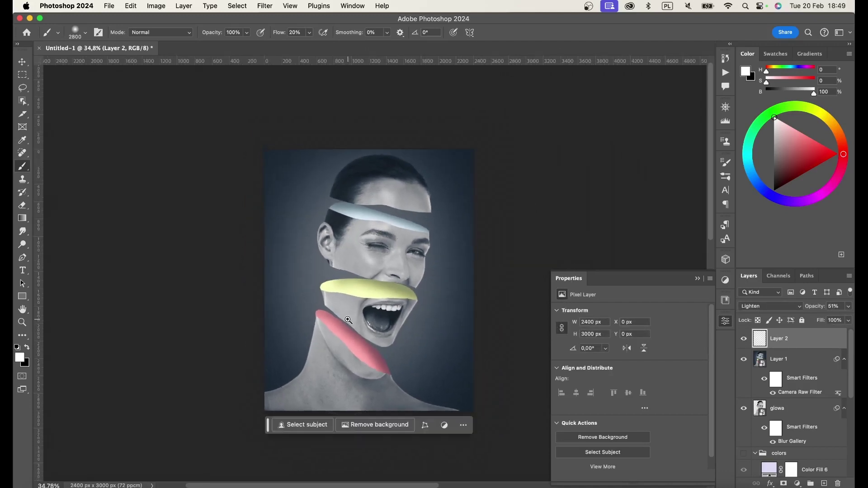
Add a darkening Curves adjustment, invert its mask and paint white around the edges.
click(726, 280)
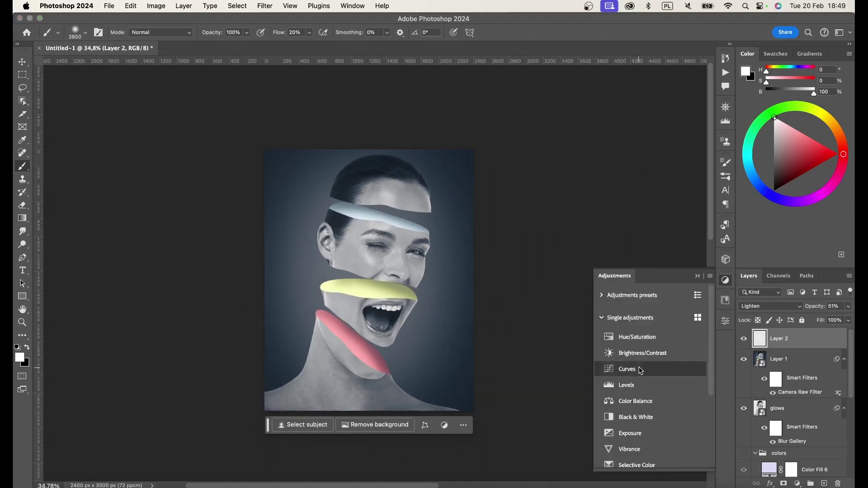
click(631, 369)
drag(699, 337, 700, 405)
key(super+i)
mouse_move(252, 340)
mouse_down()
mouse_move(466, 430)
mouse_move(271, 388)
mouse_move(454, 443)
mouse_up()
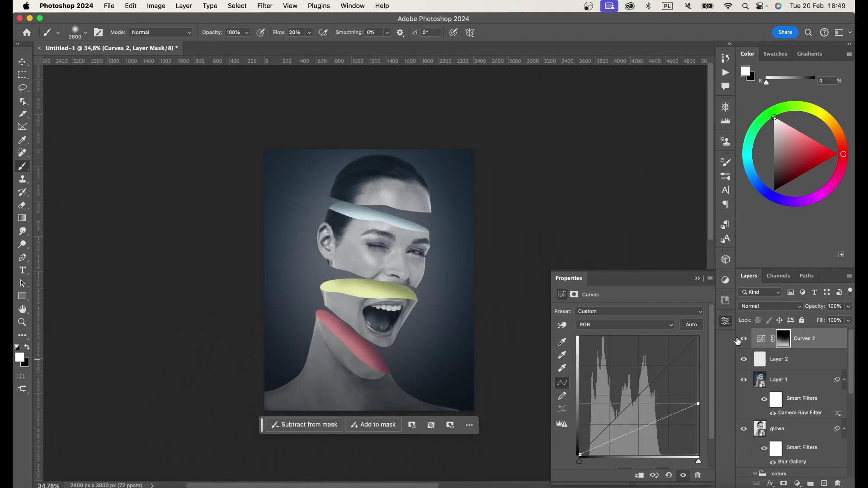
Darken the curve further, then replace the Curves layer's mask with a fresh one.
drag(342, 304, 325, 255)
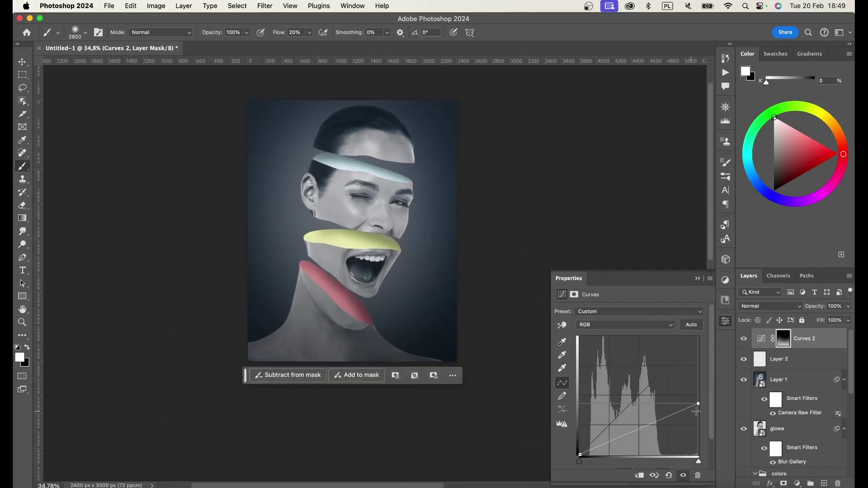
drag(699, 402, 699, 441)
key(bracketleft)
key(bracketleft)
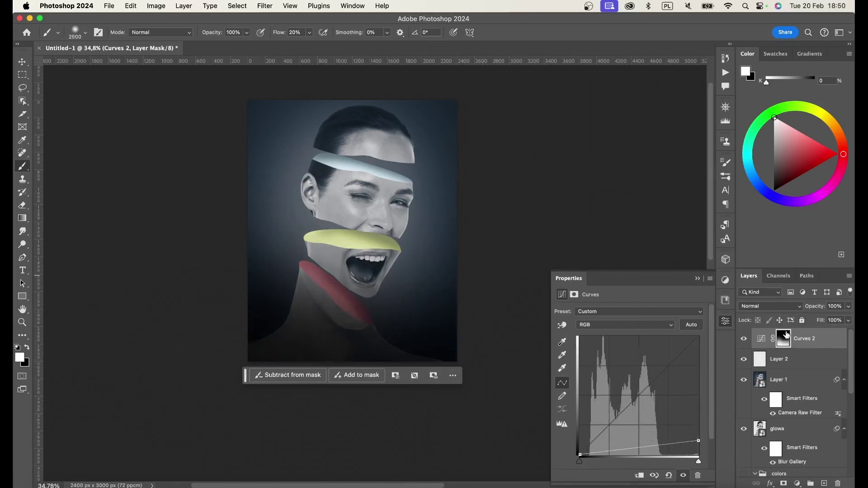
key(Delete)
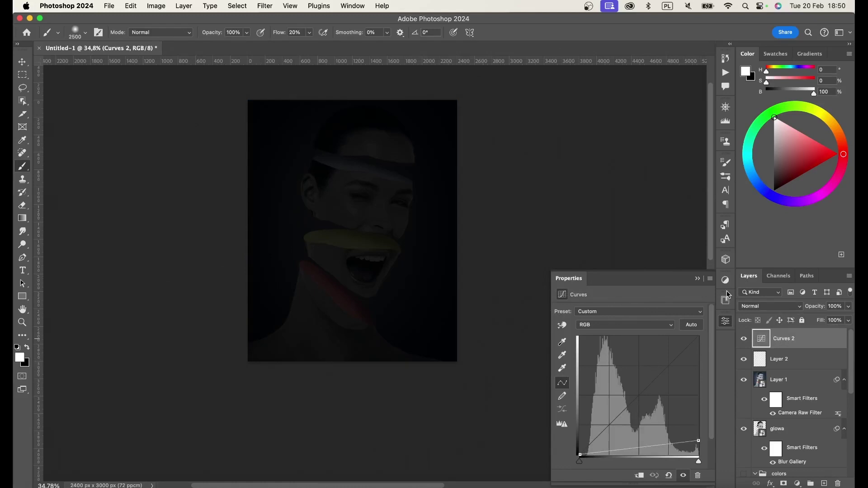
click(783, 483)
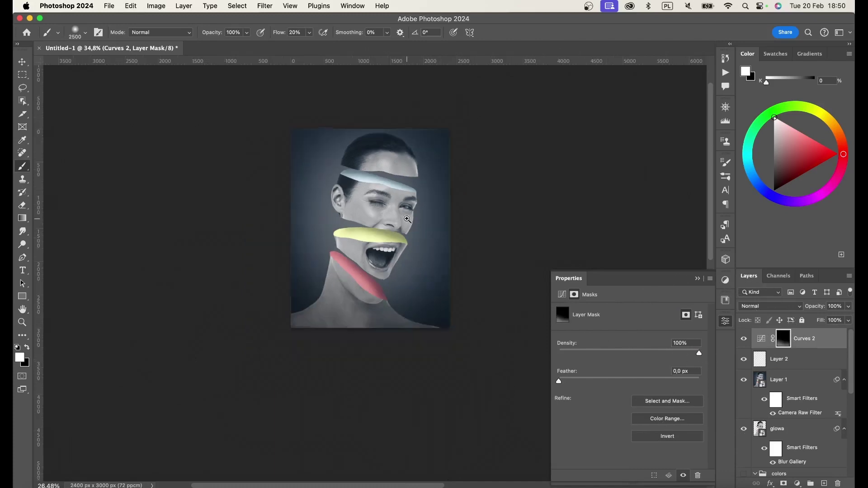
scroll(427, 153, up, 2)
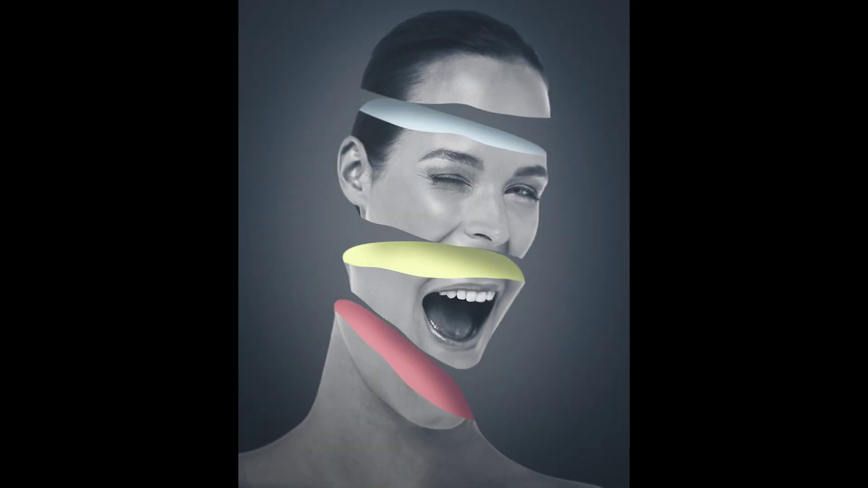